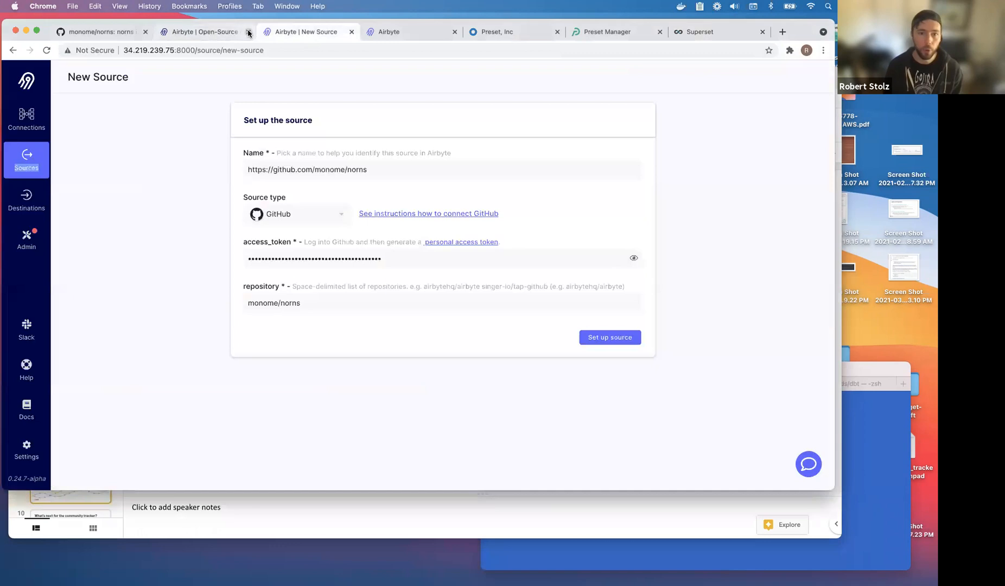
Close the extra Airbyte tab and look over the Connections, Sources and Destinations lists.
left_click(293, 33)
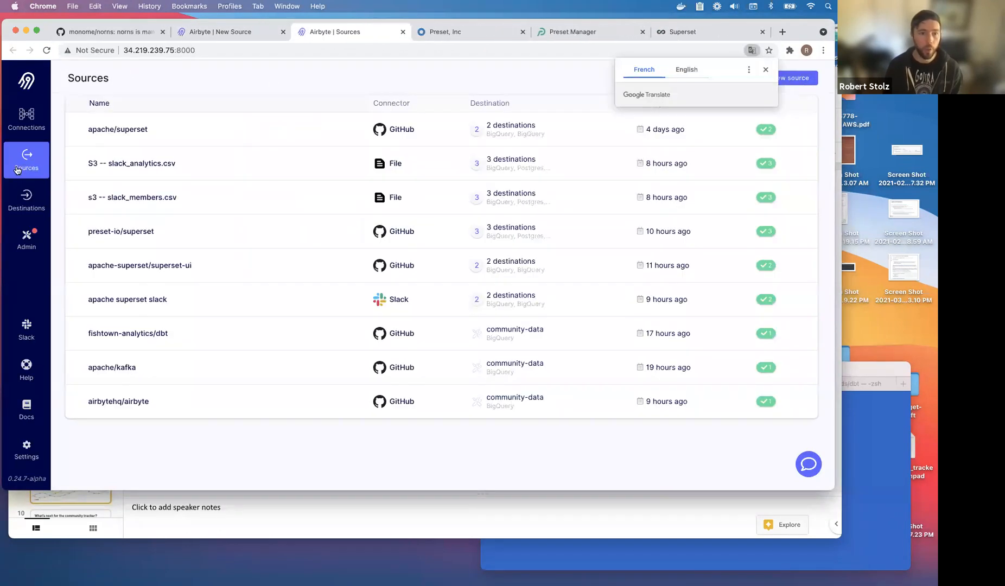
left_click(26, 117)
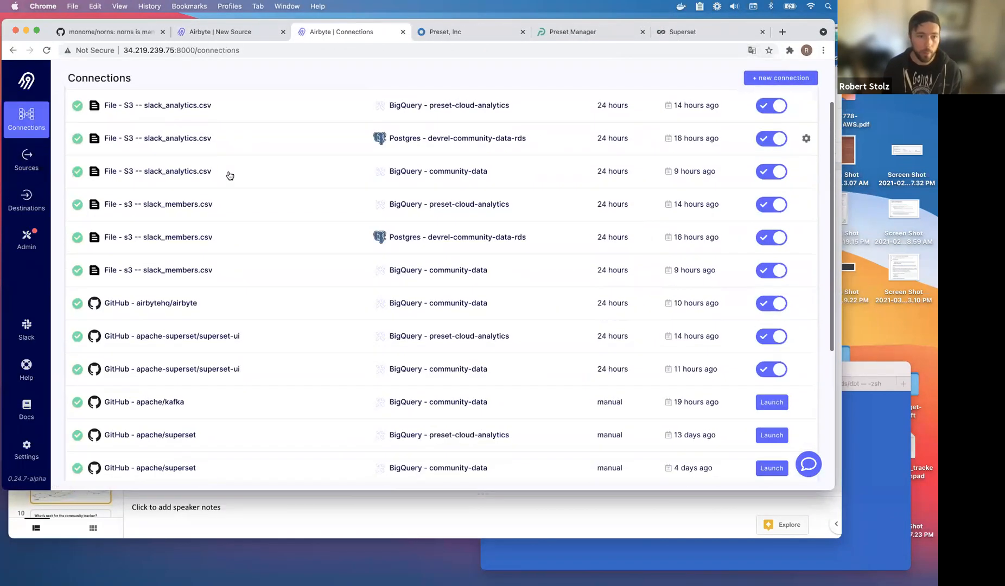
left_click(26, 160)
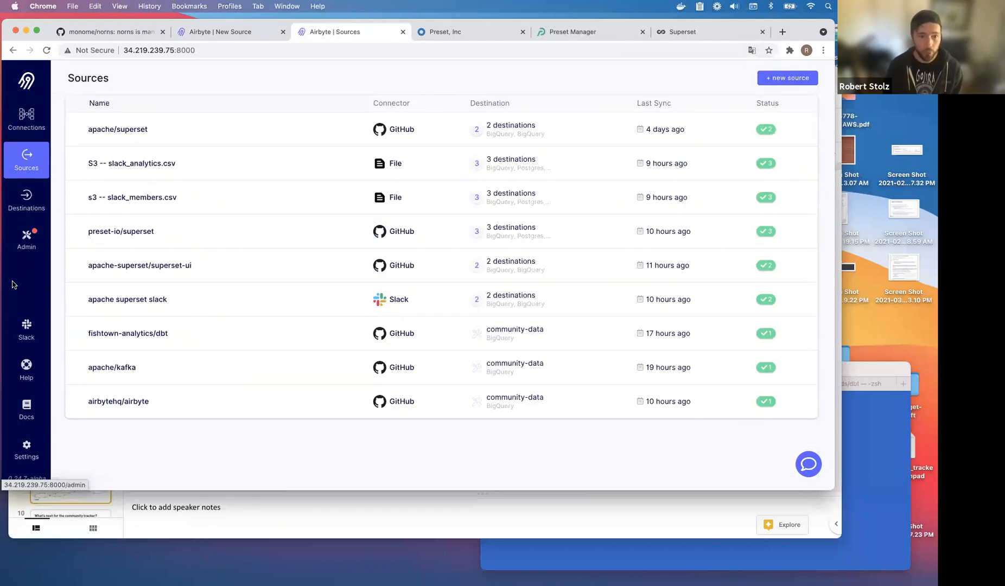
left_click(26, 200)
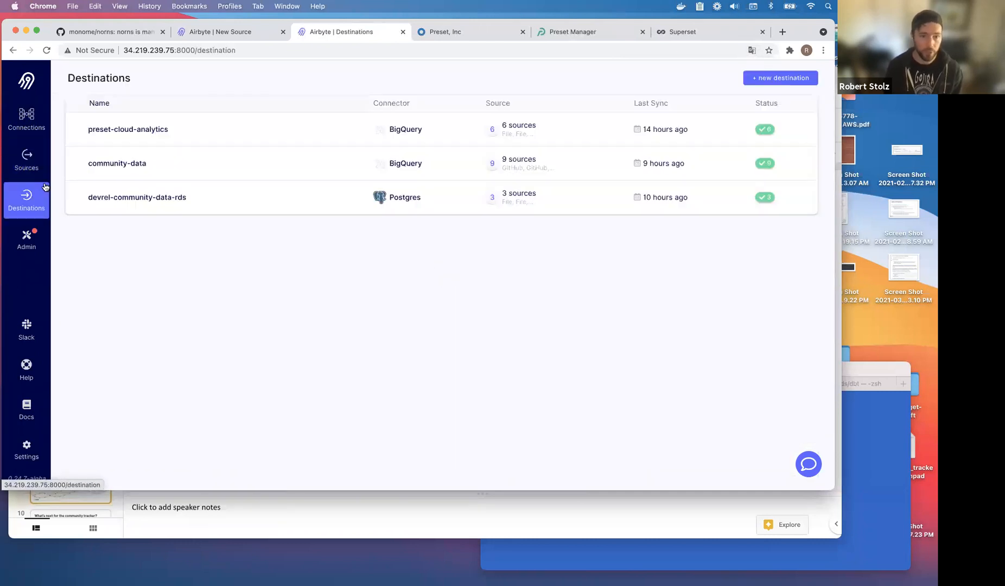
left_click(25, 162)
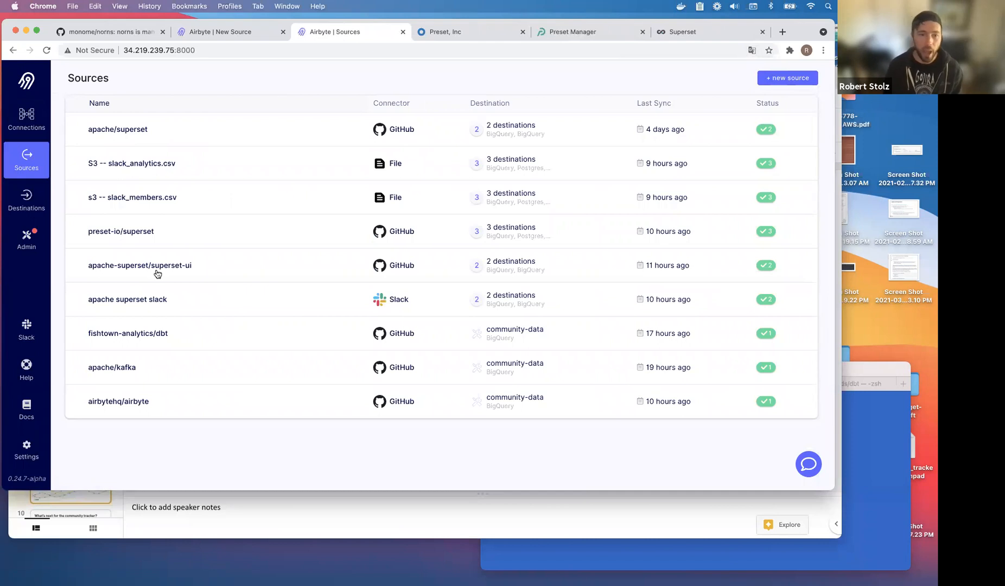
Check the monome/norns repository and source name, then submit the GitHub source for testing.
left_click(239, 33)
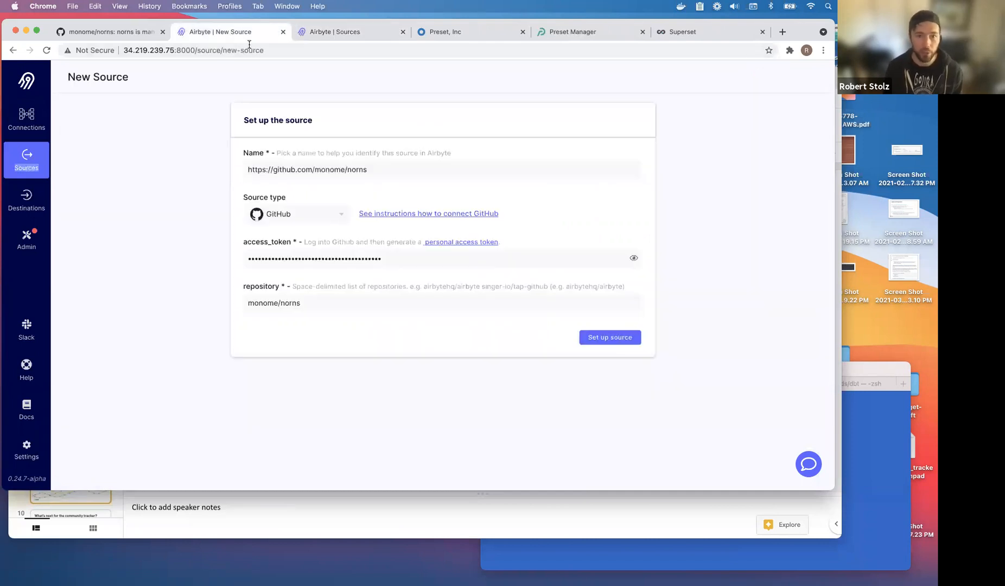
left_click(327, 299)
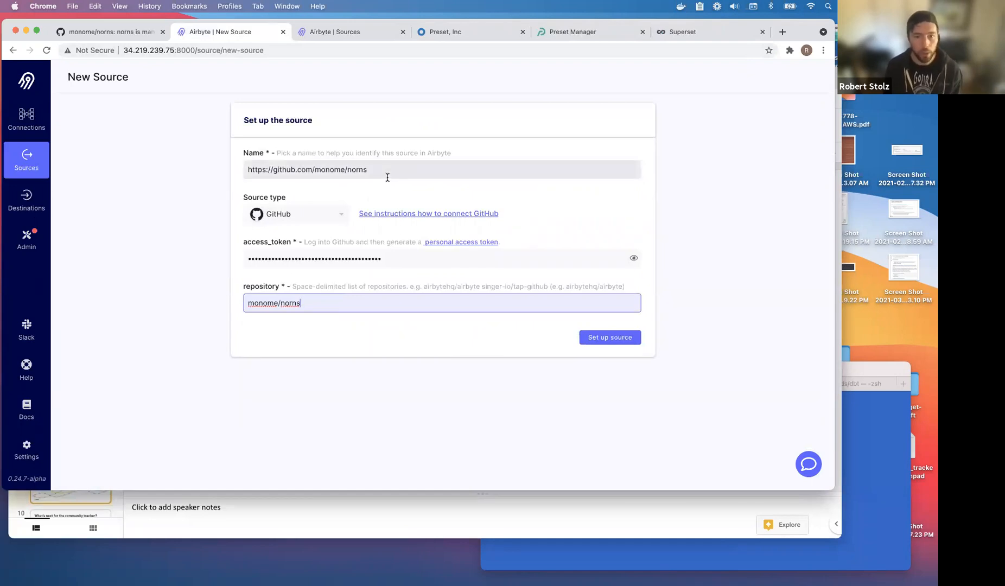
left_click(201, 174)
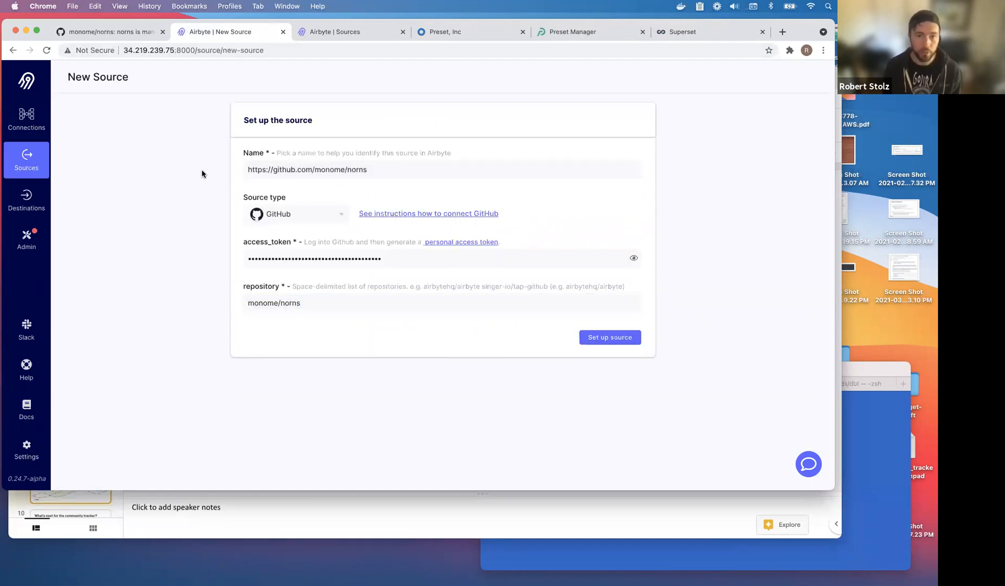
left_click(304, 168)
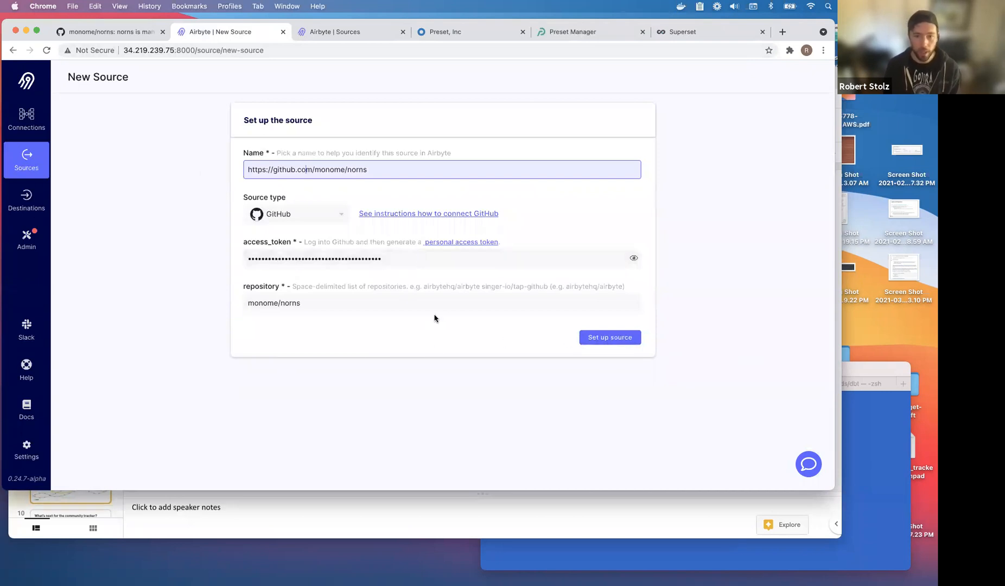
left_click(611, 339)
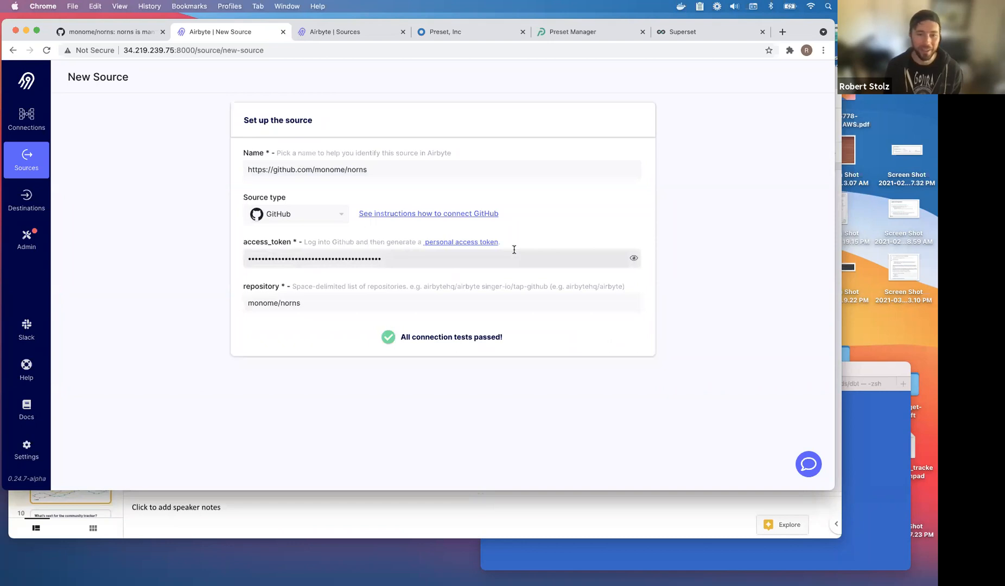
Connect the source to the community-data destination with table prefix github_norns_.
left_click(782, 166)
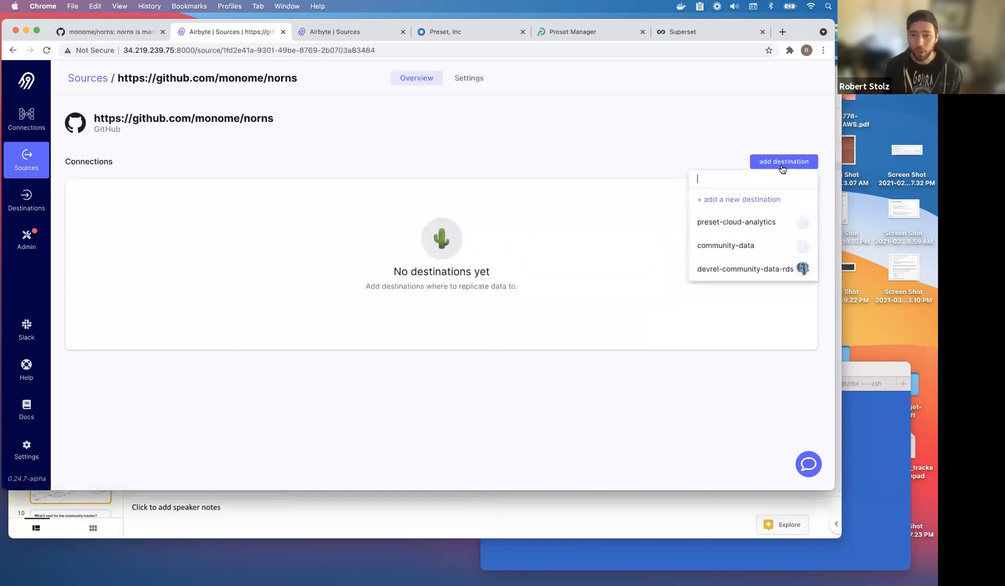
left_click(747, 247)
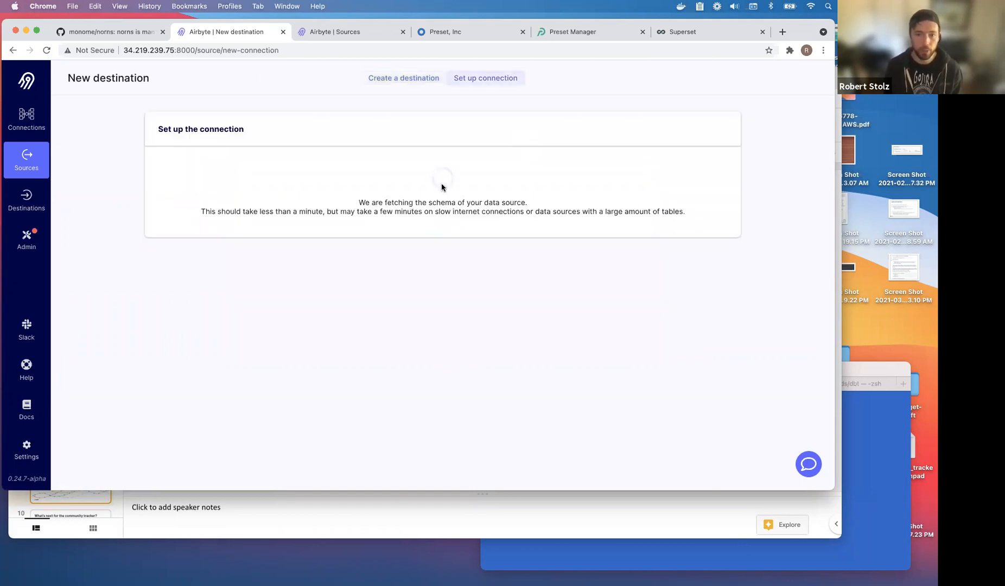
left_click(271, 245)
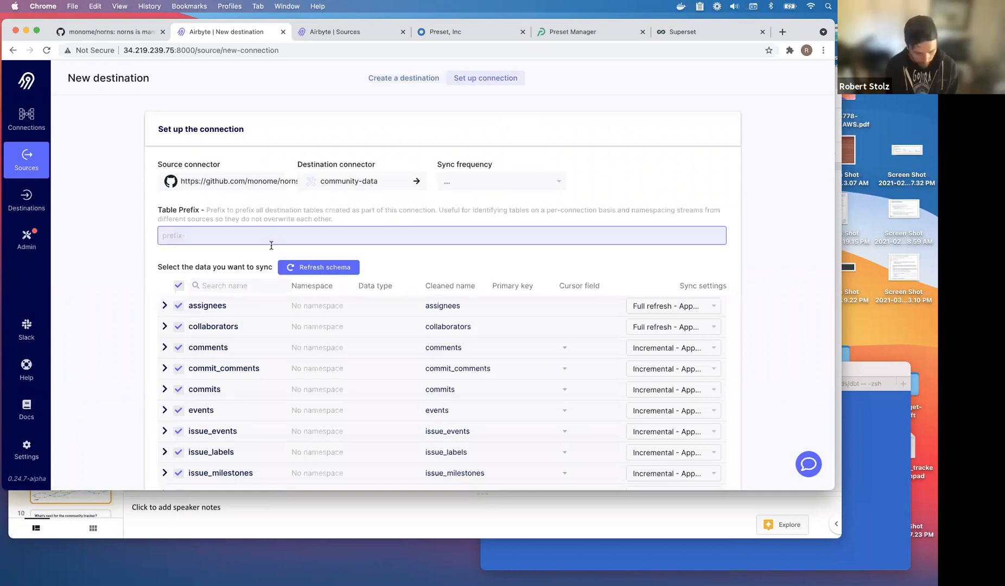
type("github_")
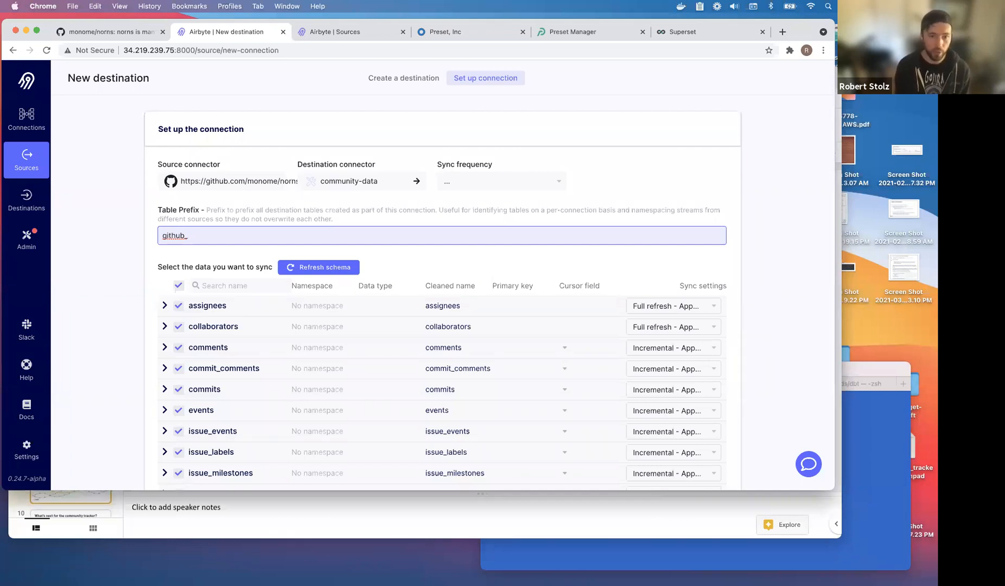
type("monome")
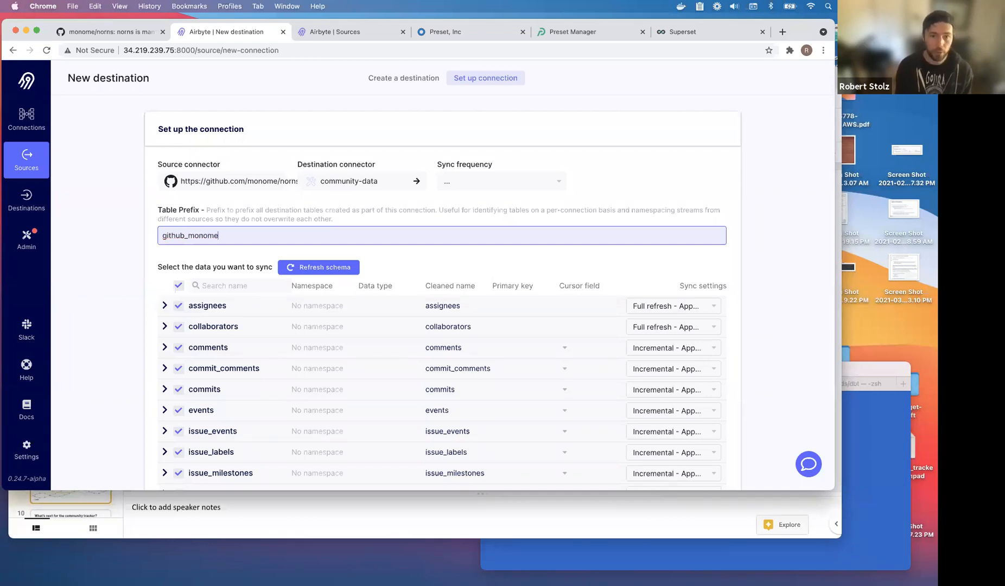
type("_")
left_click(143, 243)
scroll(239, 179, "down", 4)
left_click(240, 131)
key("BackSpace")
key("BackSpace")
key("BackSpace")
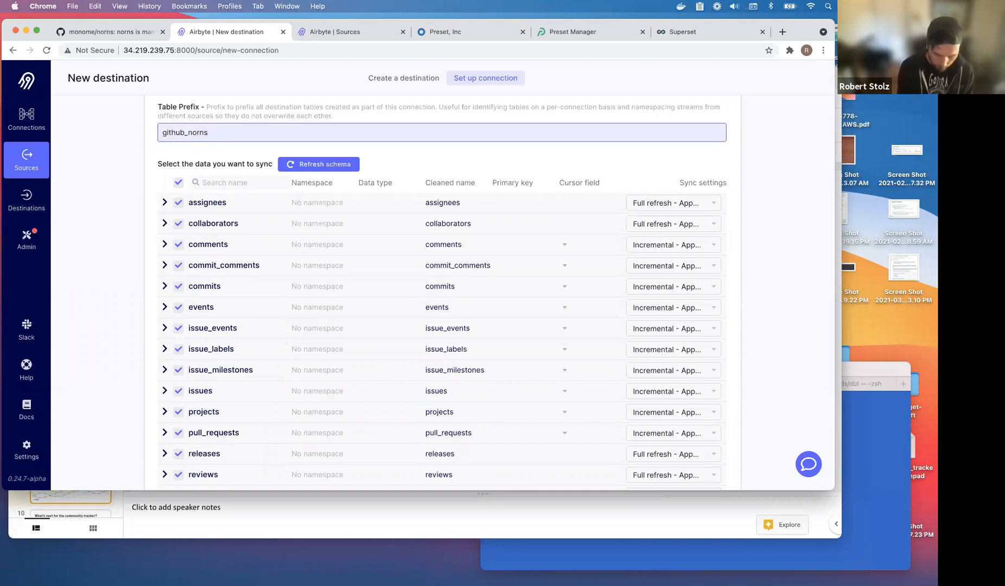
left_click(118, 204)
Set the sync frequency to every 24 hours and create the connection.
scroll(118, 211, "down", 4)
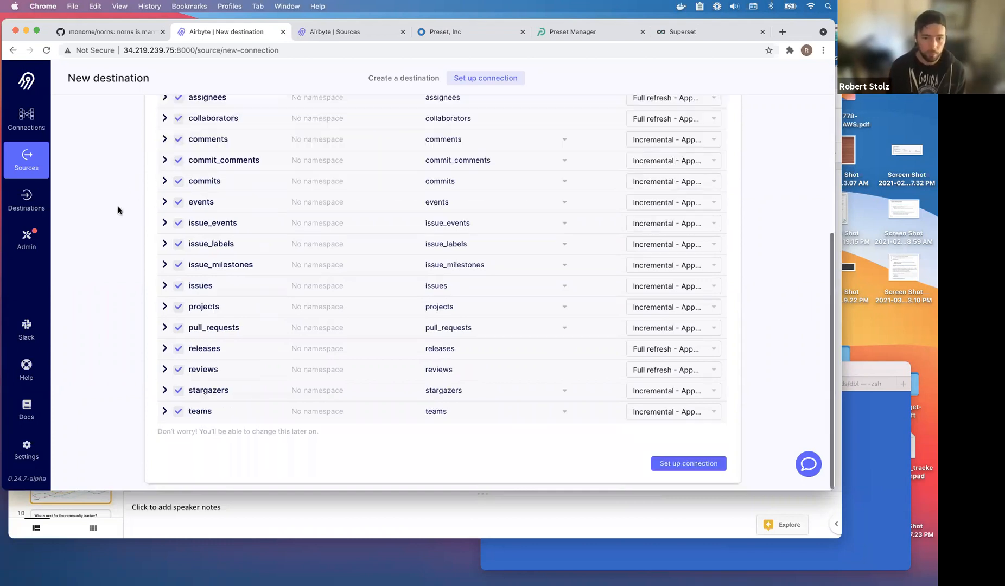
scroll(173, 108, "up", 2)
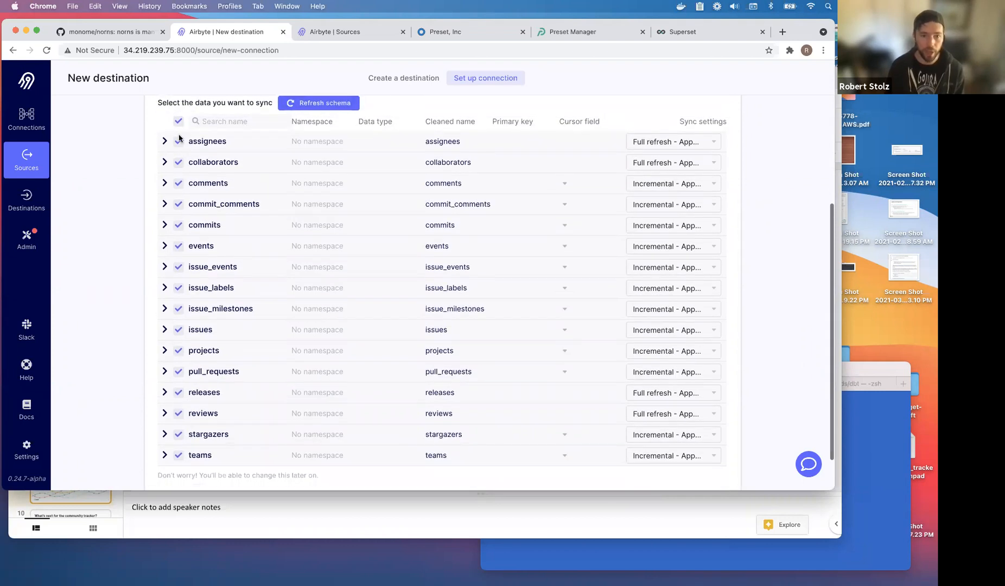
scroll(126, 351, "down", 2)
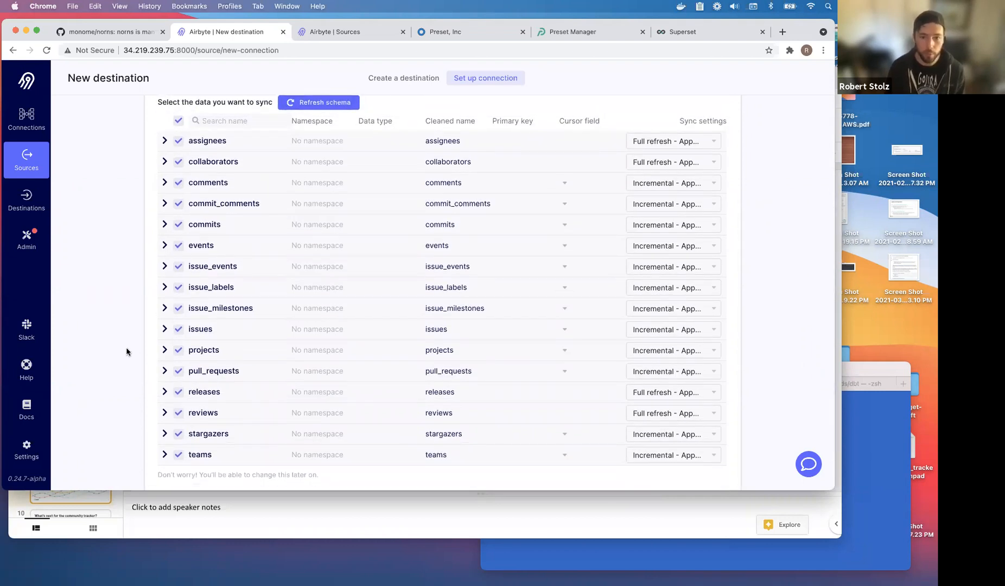
scroll(126, 352, "up", 8)
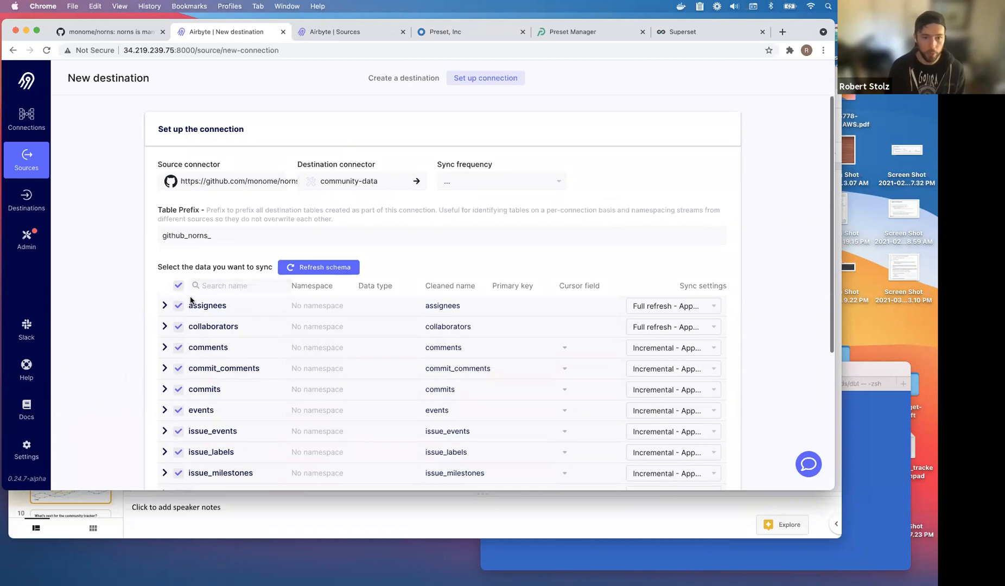
left_click(518, 182)
scroll(511, 220, "down", 5)
left_click(480, 285)
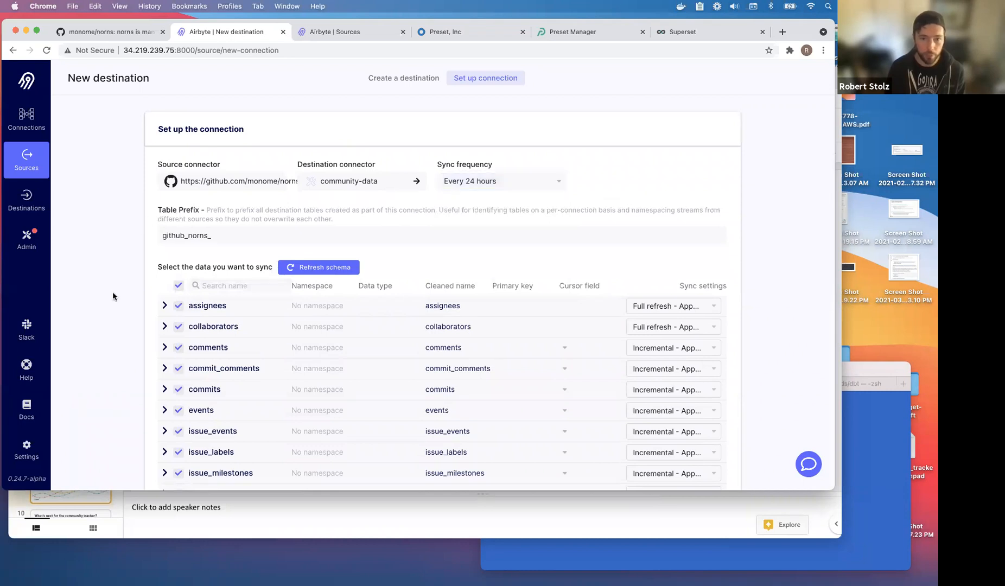
scroll(112, 292, "down", 5)
left_click(696, 469)
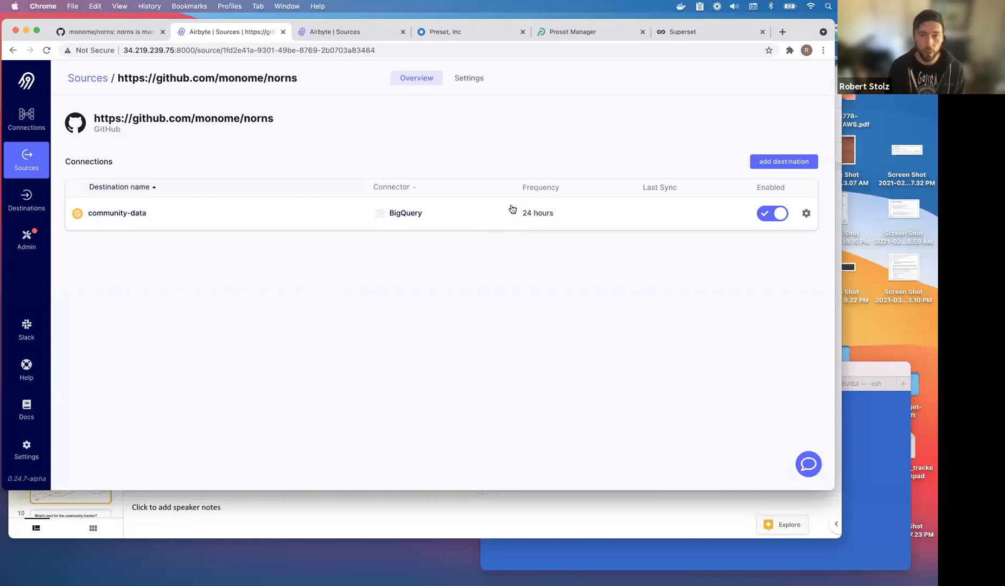
Open the community-data connection's Status page to see the first sync running.
left_click(666, 218)
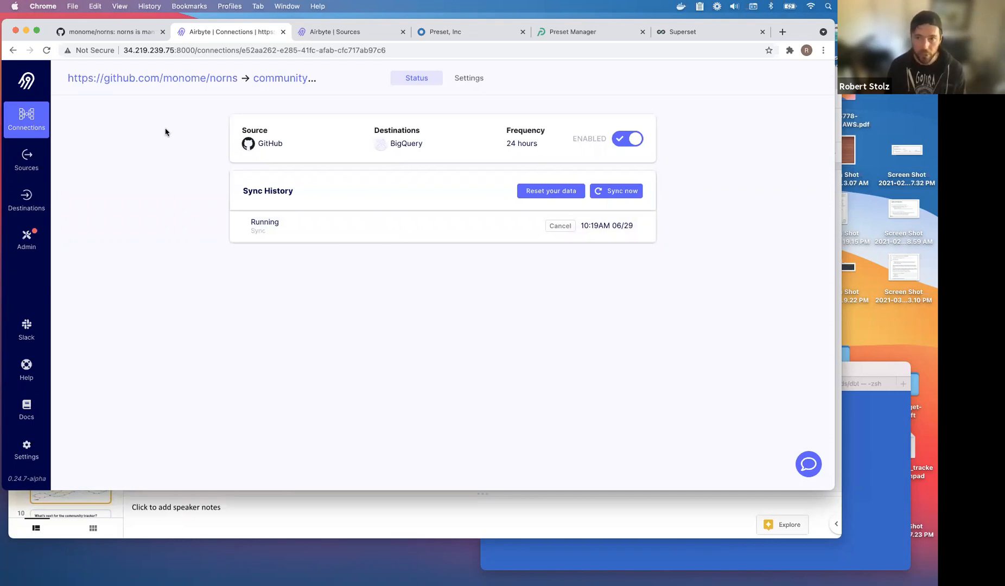
In the IDE, browse base schema tables such as slack_channels and github_airbyte_commits_commit_committer.
key("ctrl+Right")
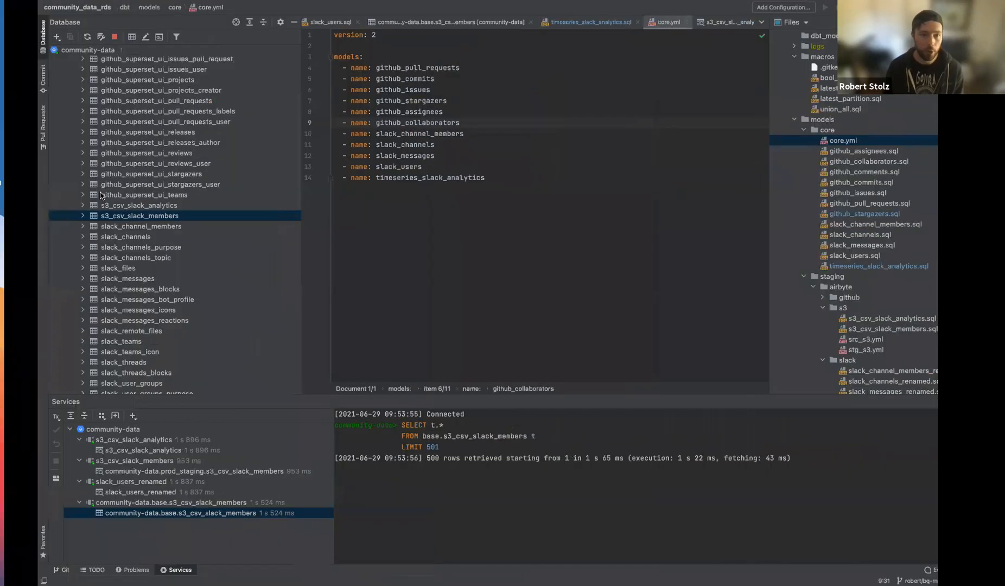
scroll(100, 195, "up", 20)
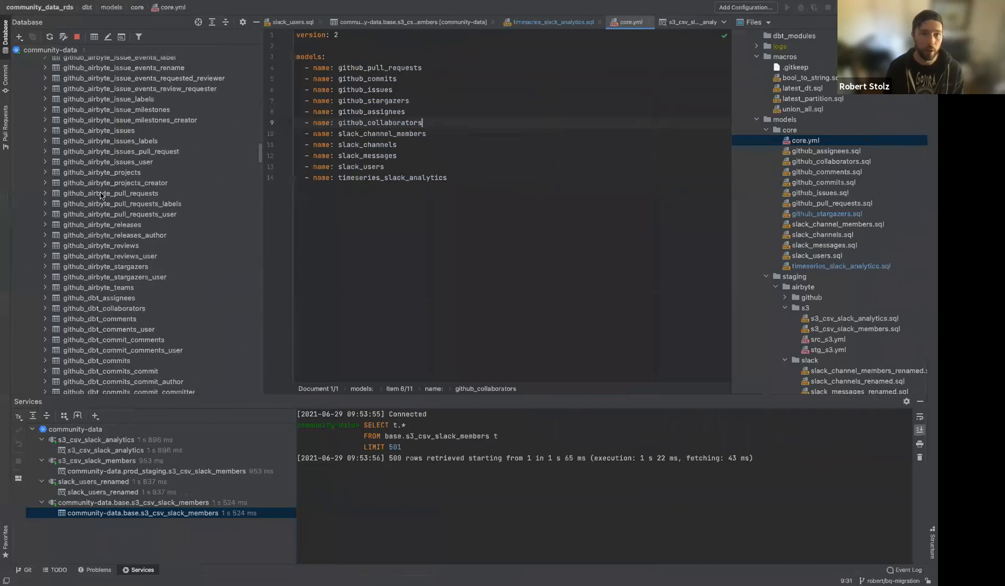
scroll(100, 195, "up", 15)
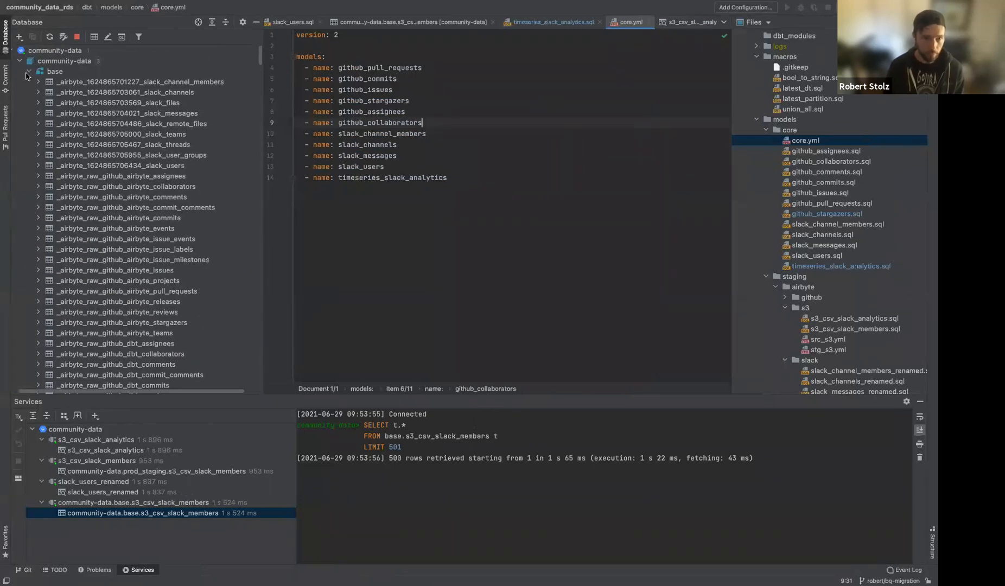
left_click(30, 73)
left_click(36, 92)
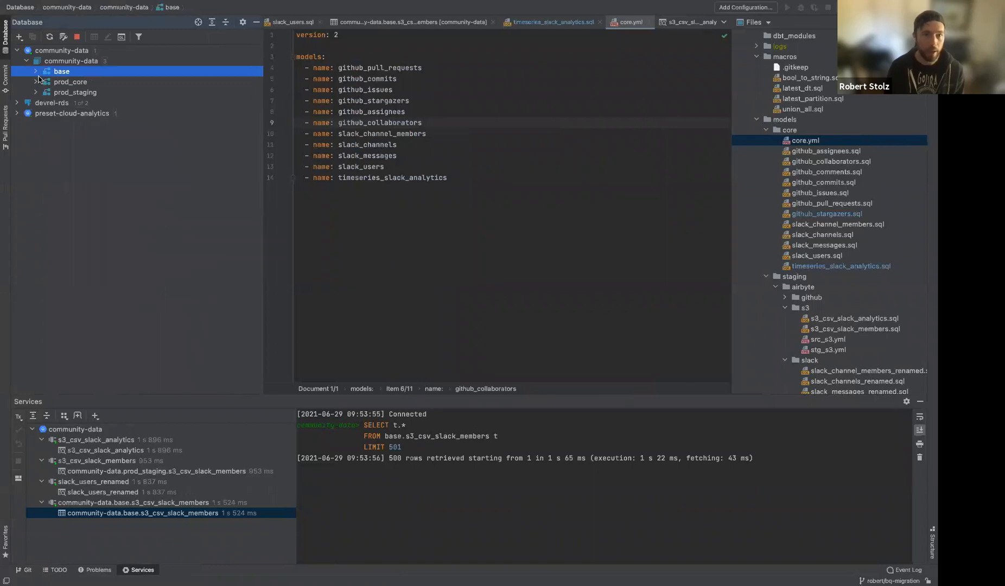
left_click(35, 72)
left_click(77, 92)
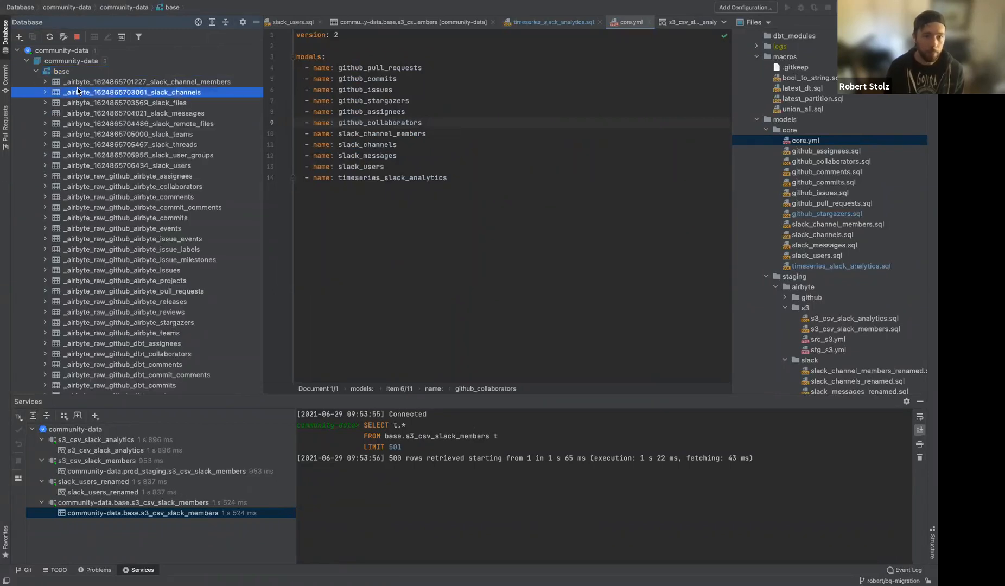
scroll(79, 108, "down", 20)
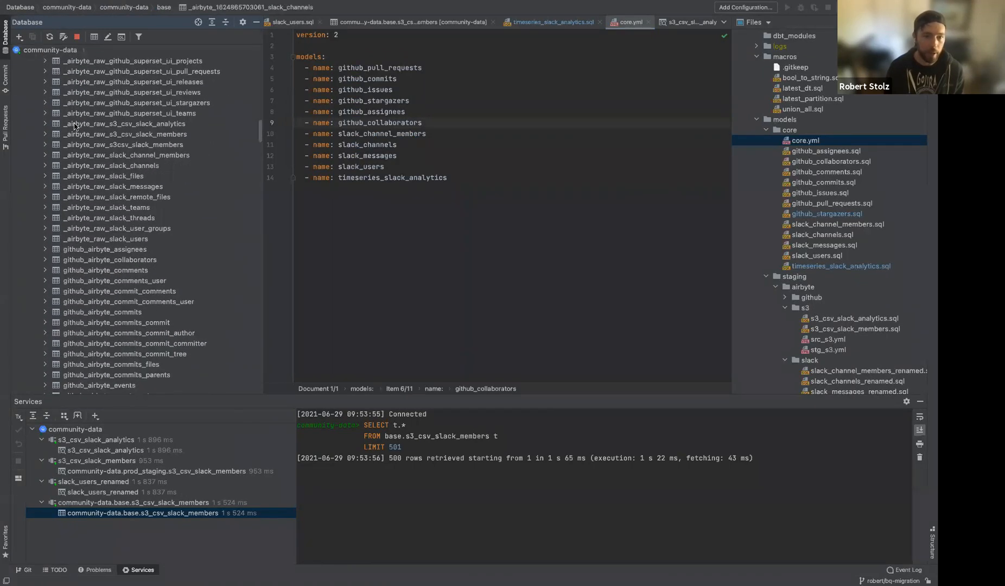
left_click(86, 89)
scroll(85, 143, "down", 15)
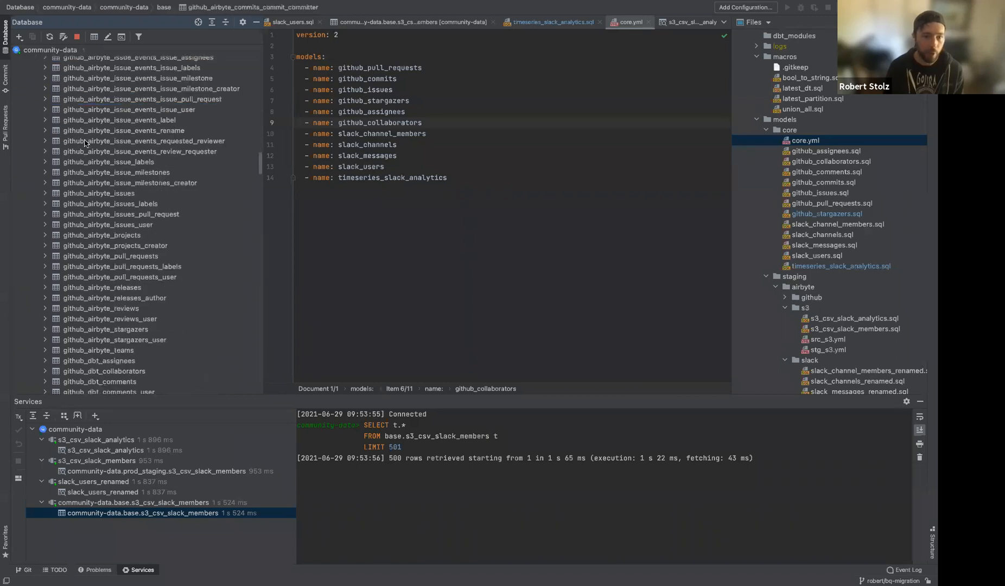
scroll(85, 143, "down", 20)
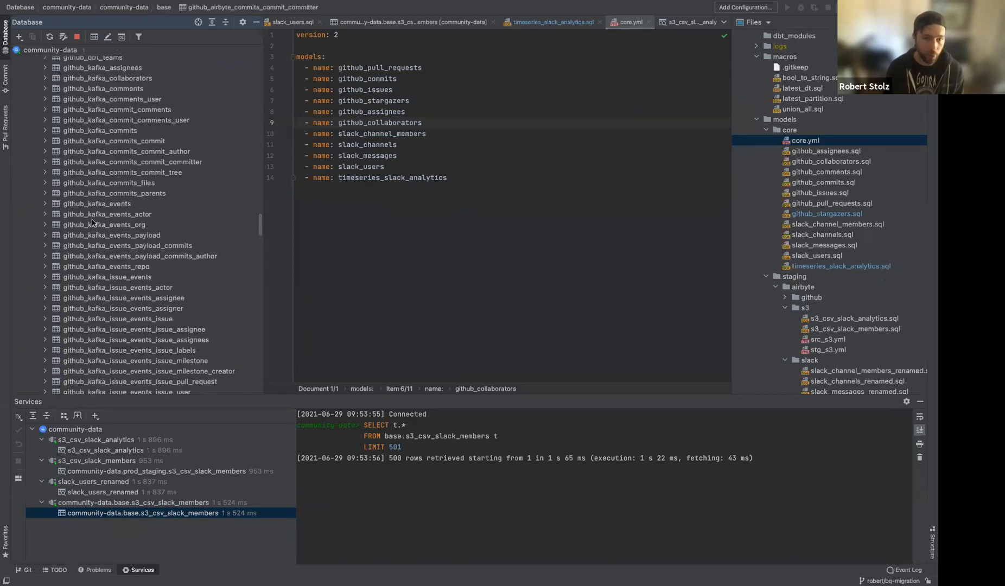
scroll(118, 244, "down", 3)
scroll(118, 244, "down", 2)
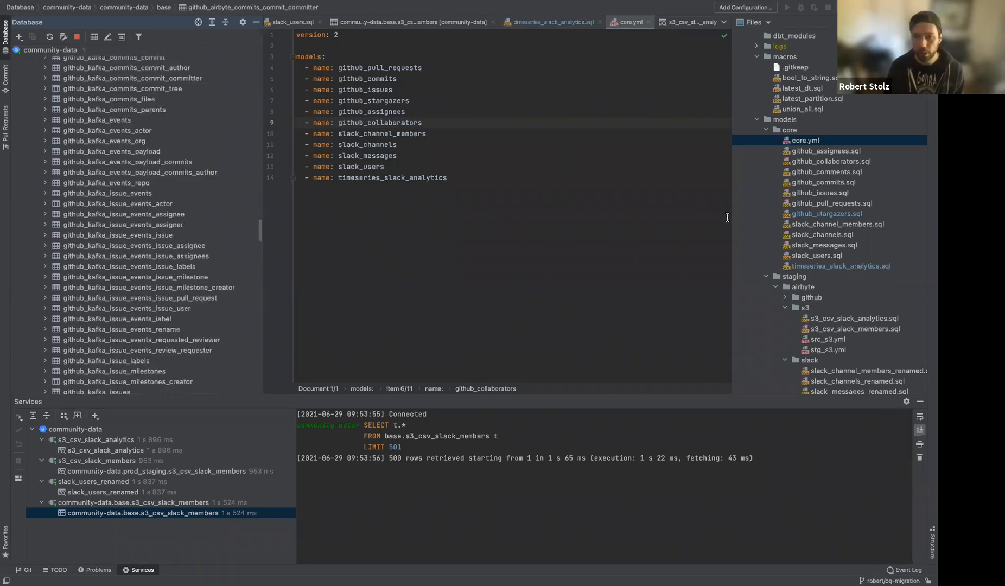
scroll(804, 125, "up", 2)
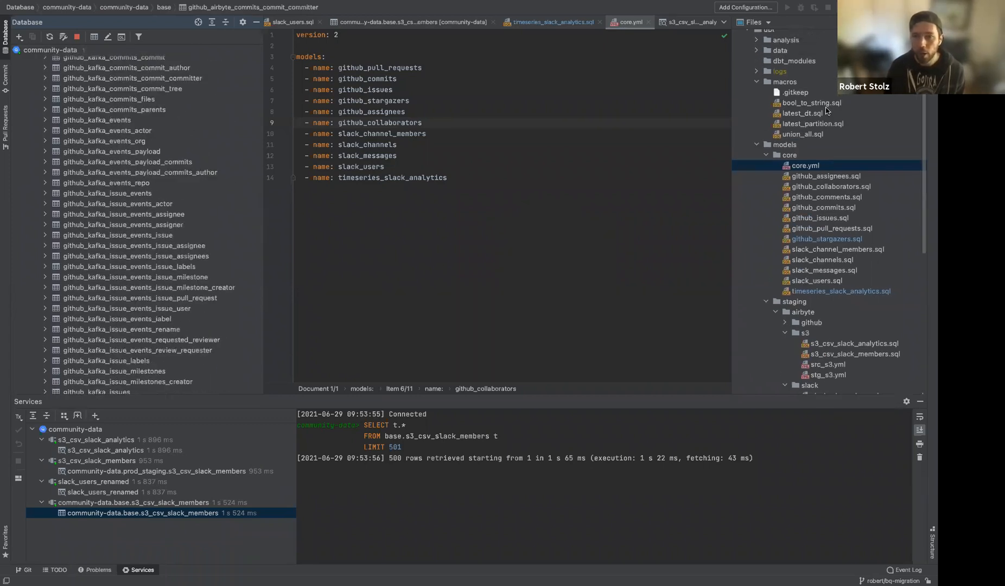
Open the union_all macro and highlight its body to review it.
left_click(808, 134)
double_click(808, 135)
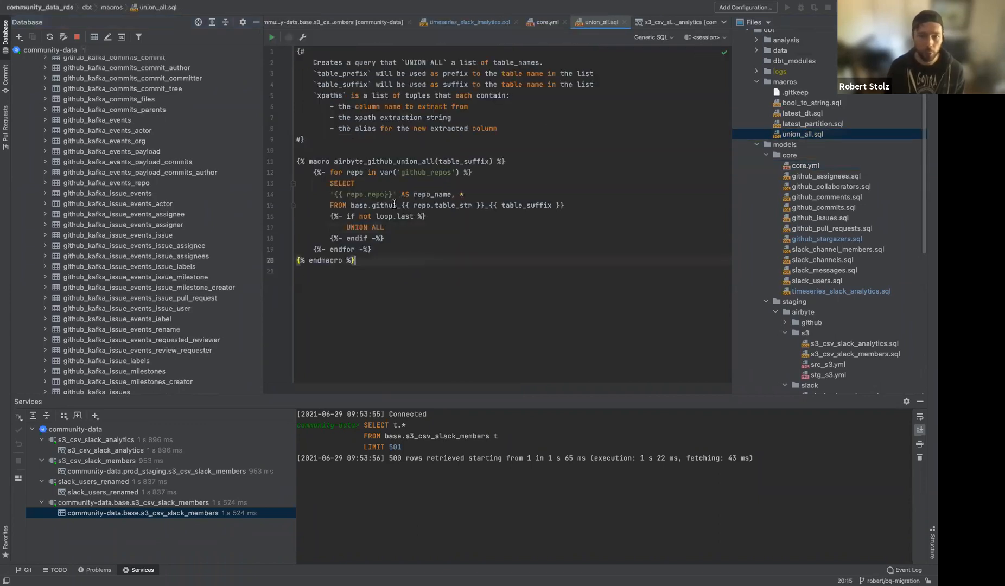
left_click_drag(356, 260, 305, 140)
left_click_drag(310, 86, 296, 51)
left_click(406, 252)
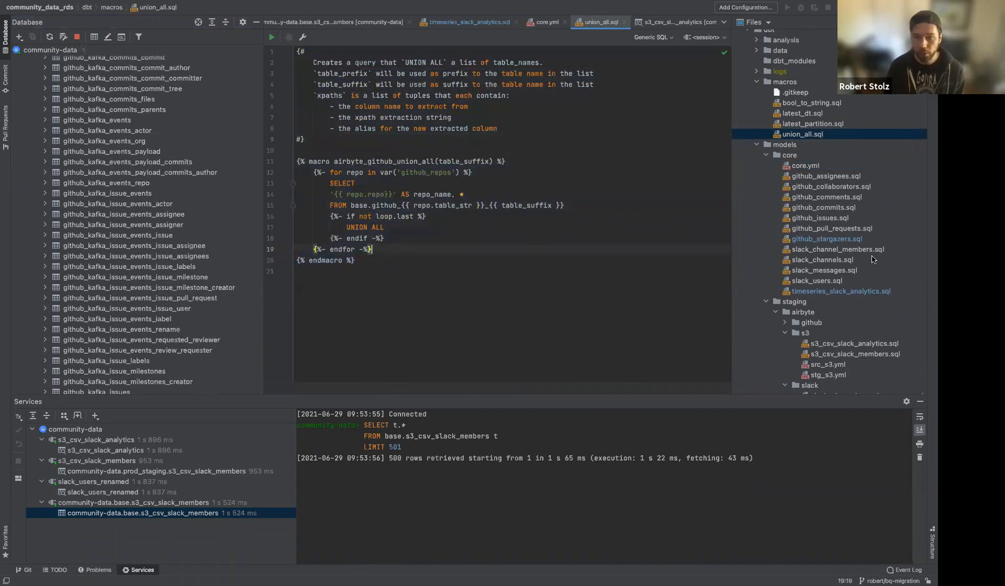
Open dbt_project.yml and move to the end of the airbyte repo entry.
scroll(868, 266, "down", 5)
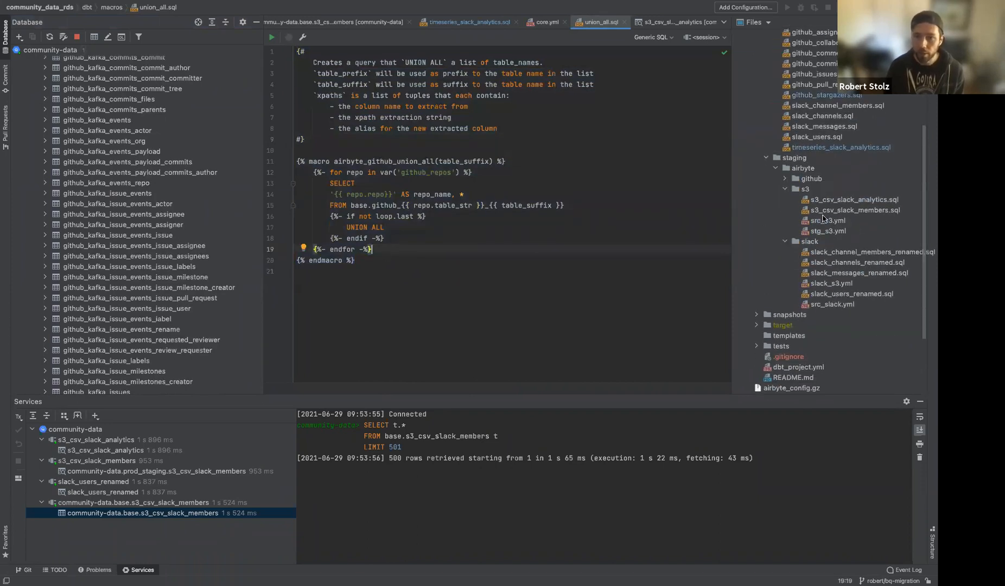
scroll(809, 260, "down", 3)
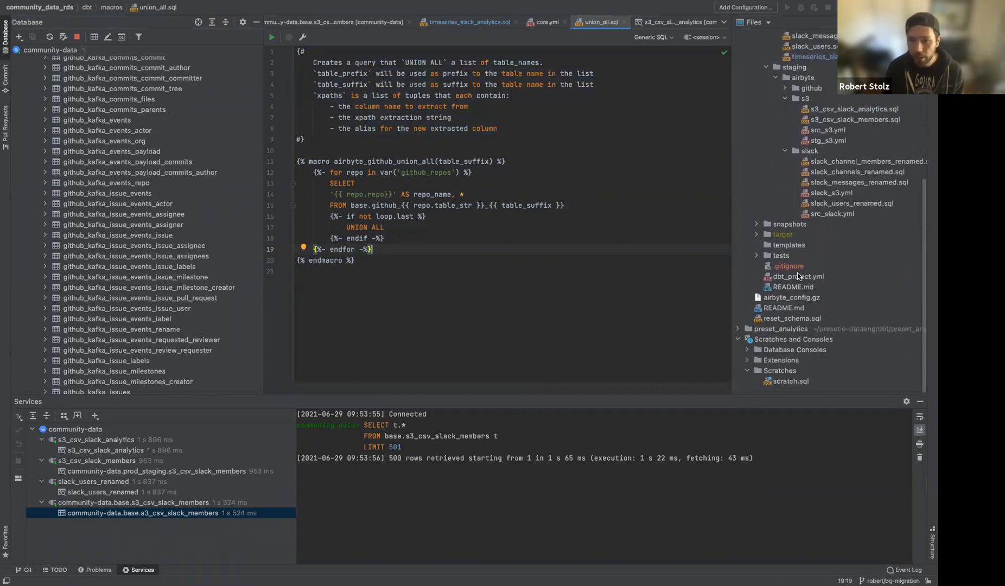
double_click(798, 276)
scroll(401, 277, "down", 2)
key("Down")
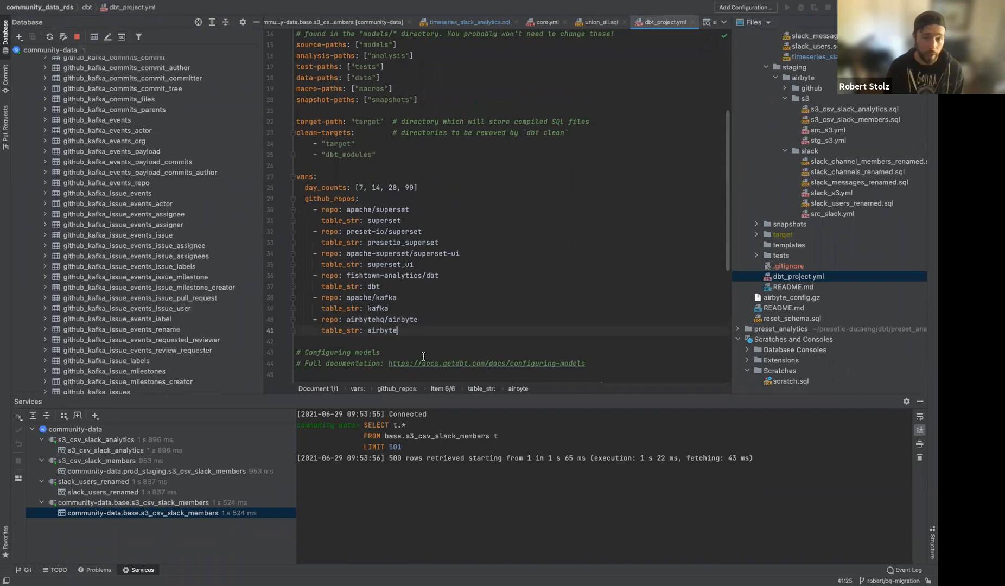
Add a github_repos entry with repo monome/norns and table_str norns after the airbyte entry.
key("Return")
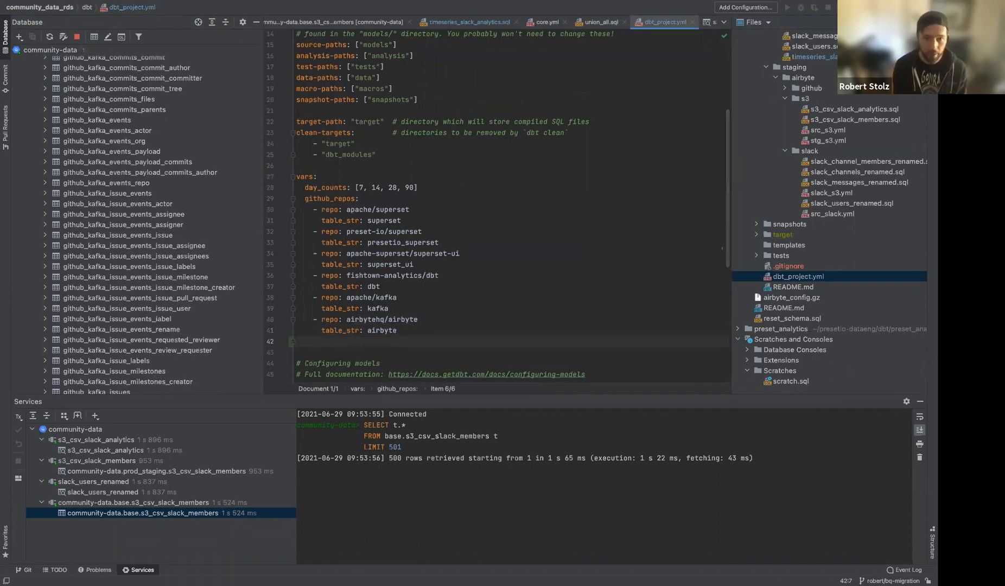
key("BackSpace")
type("-")
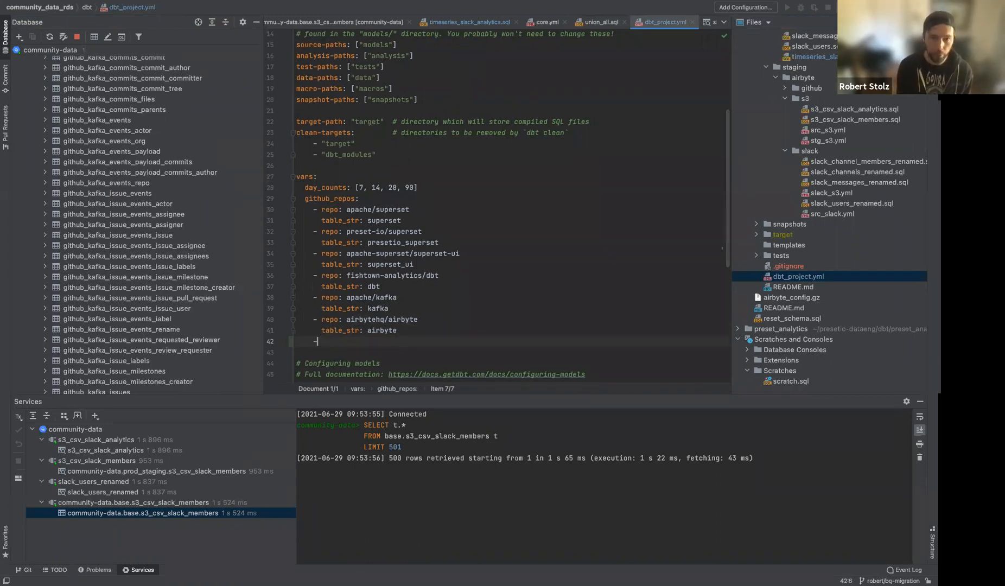
type(" repo: ")
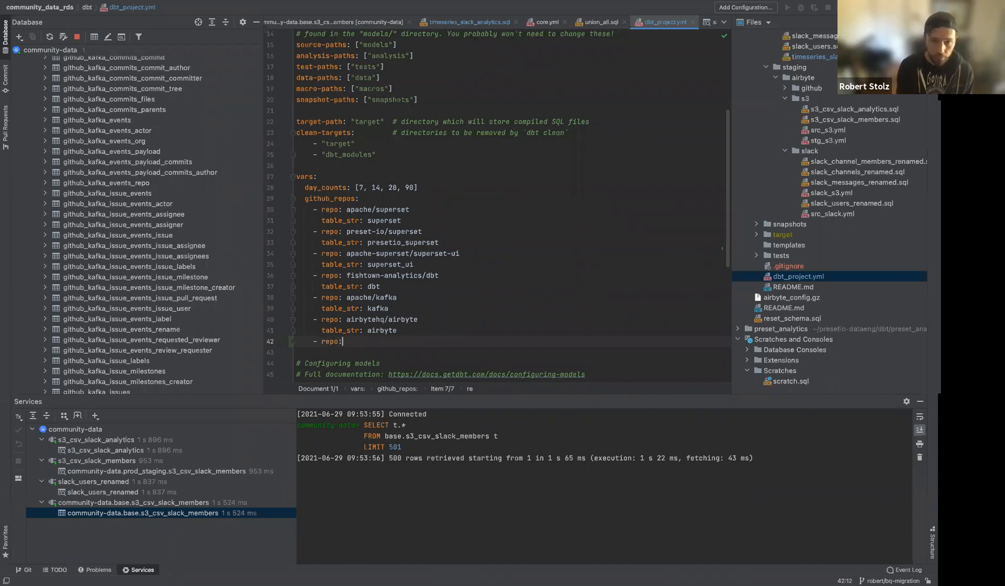
type("monome/norns")
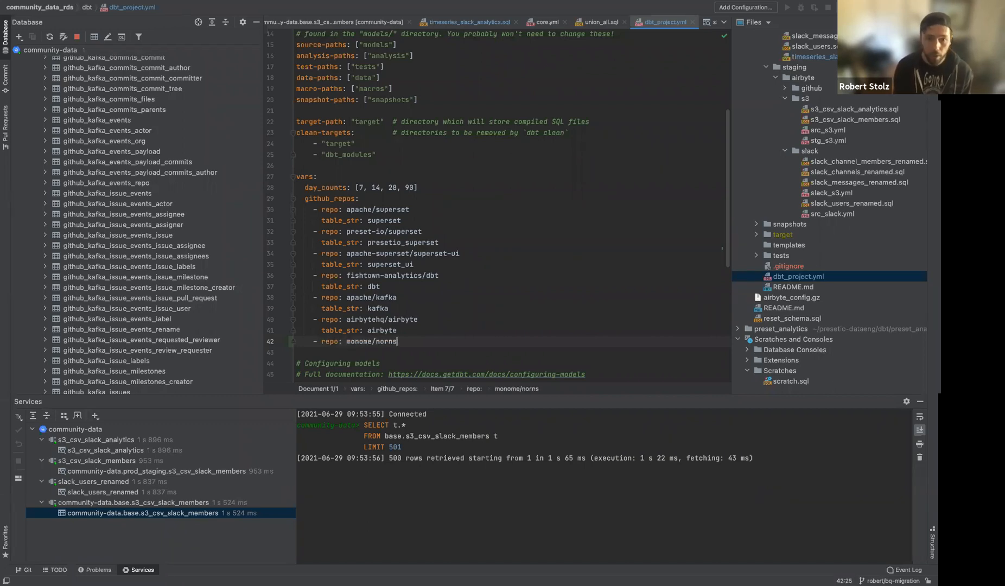
key("Return")
type("tabl")
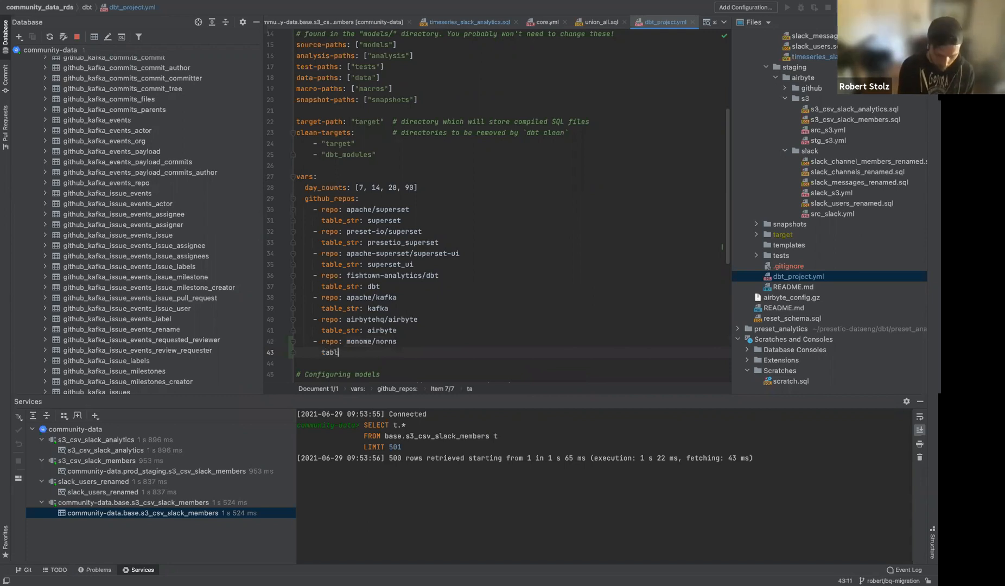
type("e_str: norns")
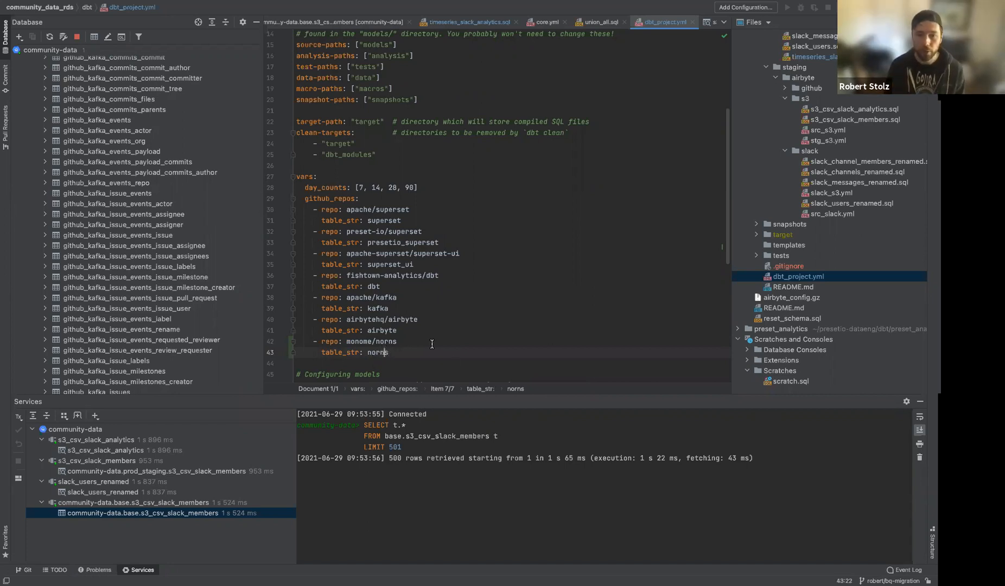
left_click_drag(352, 343, 360, 350)
double_click(378, 353)
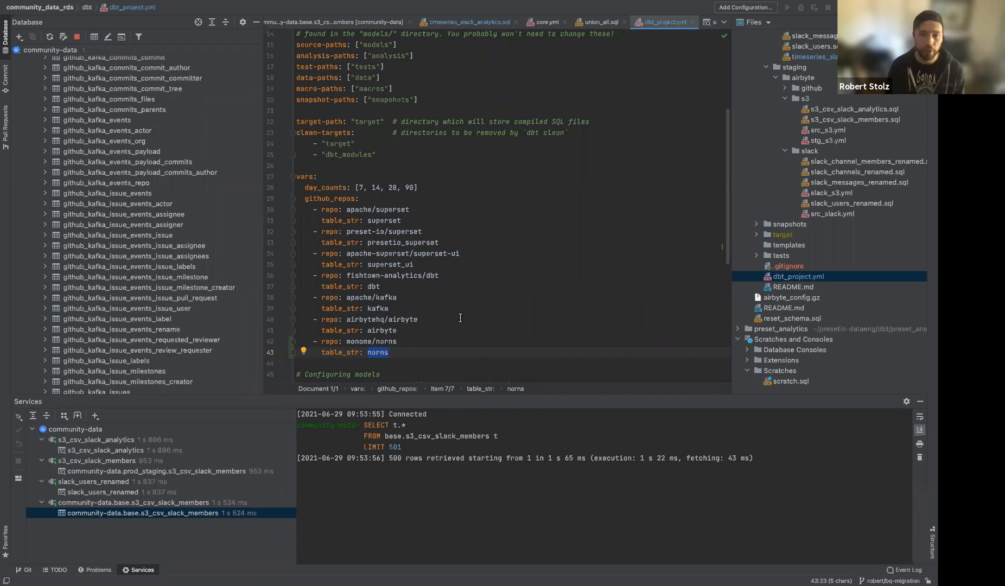
Glance at Airbyte in the browser, then return to dbt_project.yml.
key("super+Tab")
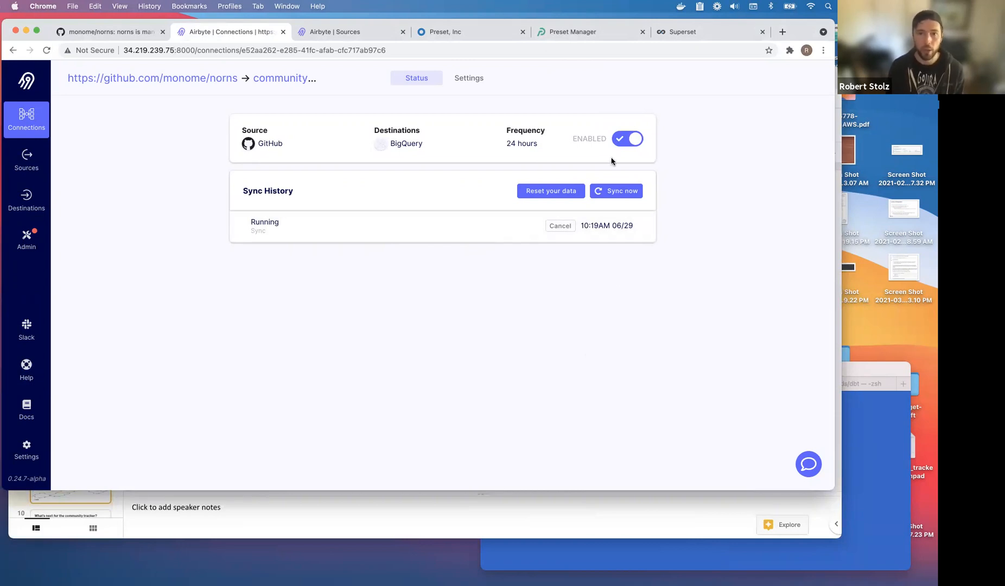
key("ctrl+Right")
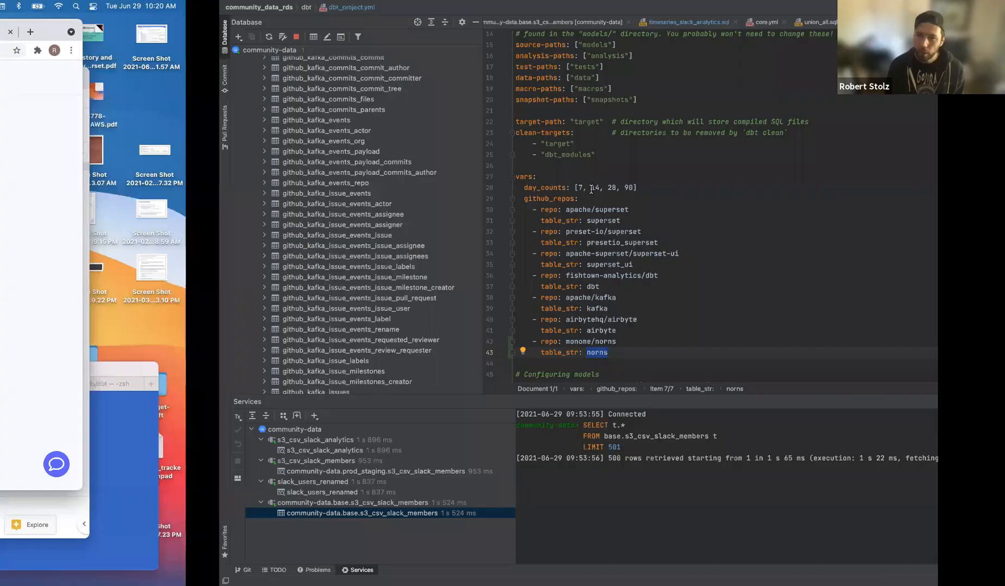
scroll(850, 231, "up", 5)
Select the core models folder files, starting from core.yml.
scroll(849, 233, "down", 7)
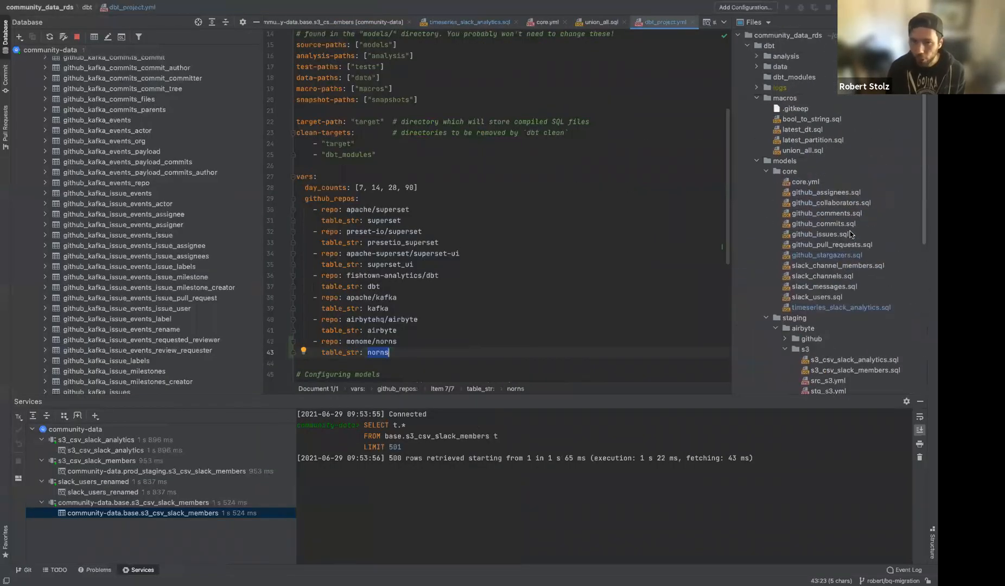
scroll(850, 233, "up", 2)
scroll(849, 233, "up", 6)
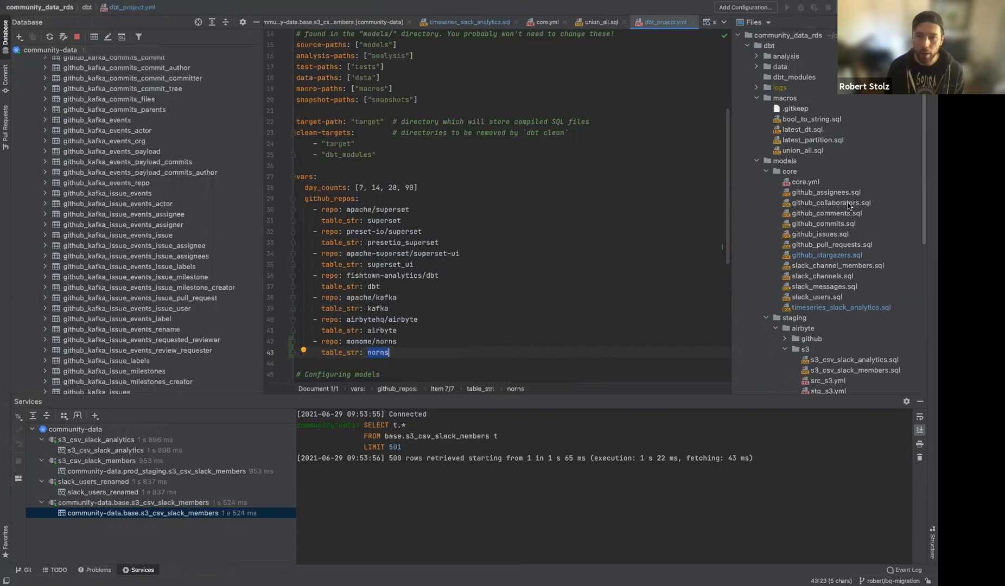
left_click(800, 172)
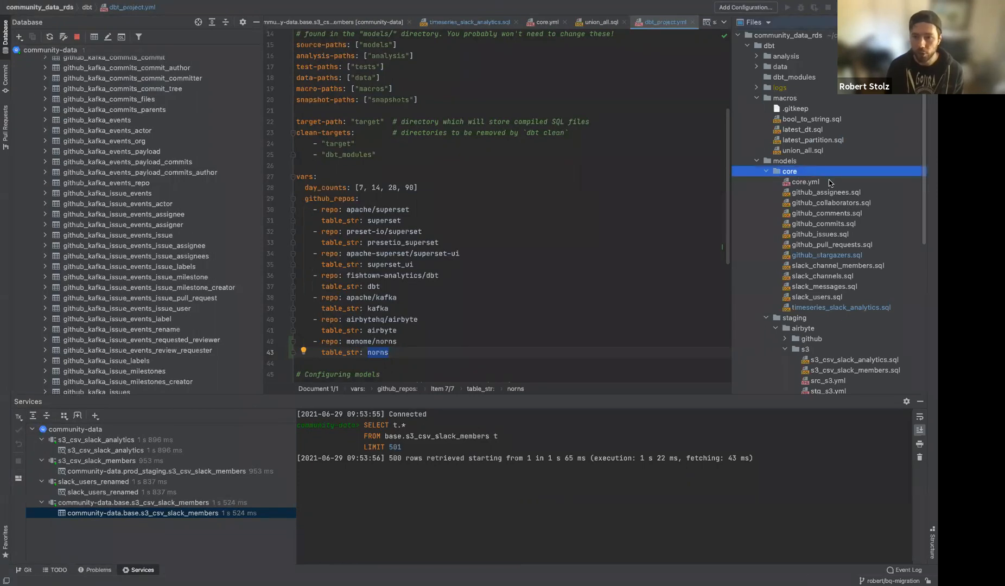
left_click(820, 186)
left_click(824, 308, "shift")
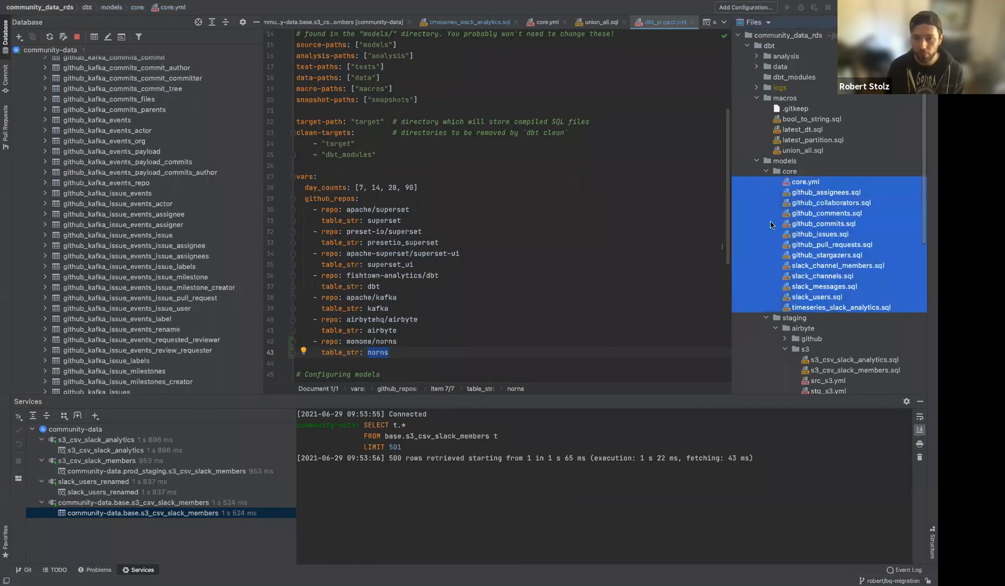
Expand staging/airbyte/github and select its unified models, such as github_issue_milestones_unified.sql.
scroll(779, 234, "down", 8)
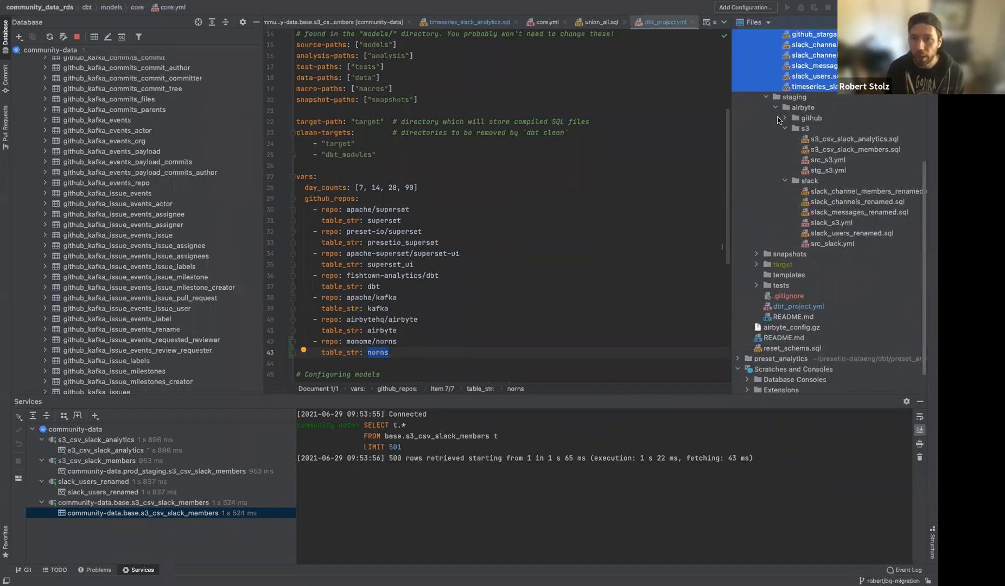
left_click(784, 118)
left_click(836, 130)
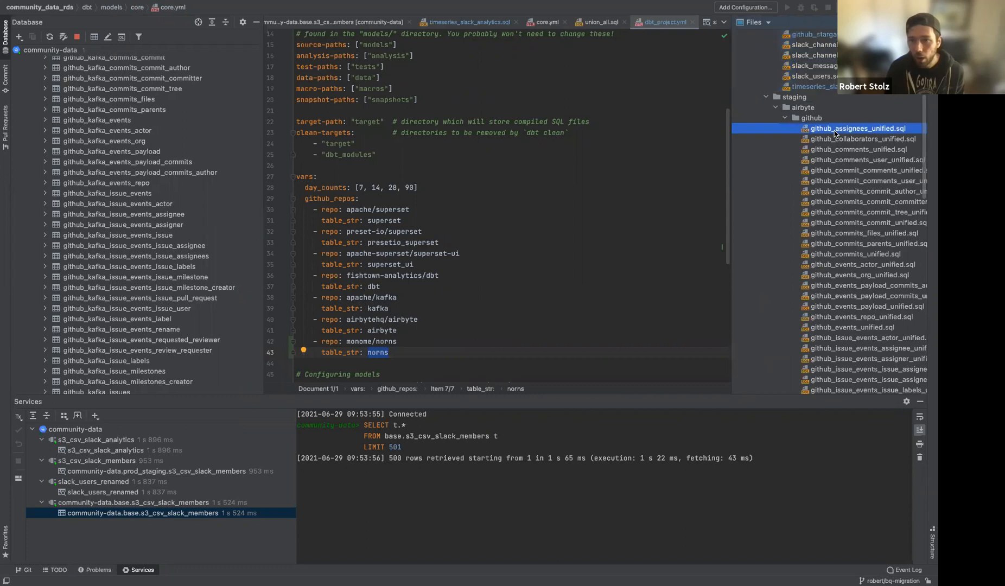
scroll(839, 227, "down", 5)
left_click(849, 265, "shift")
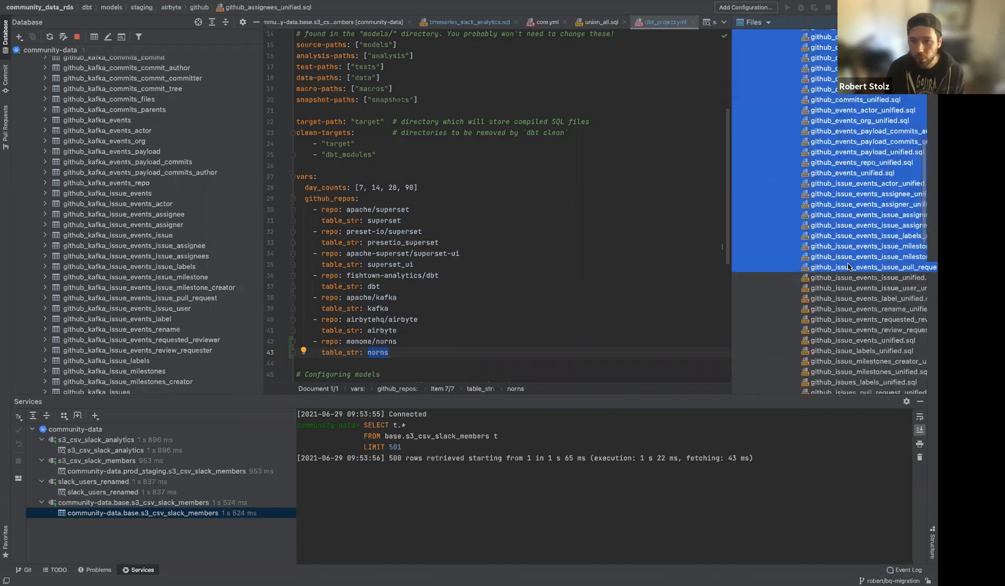
left_click(837, 338, "shift")
left_click(837, 369, "shift")
scroll(852, 314, "down", 6)
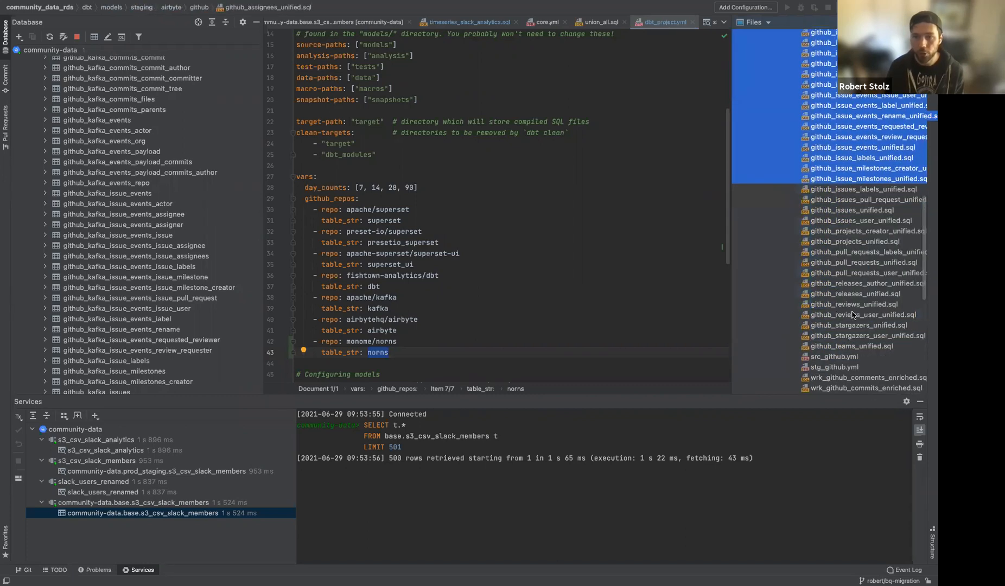
left_click(841, 202)
left_click(836, 189)
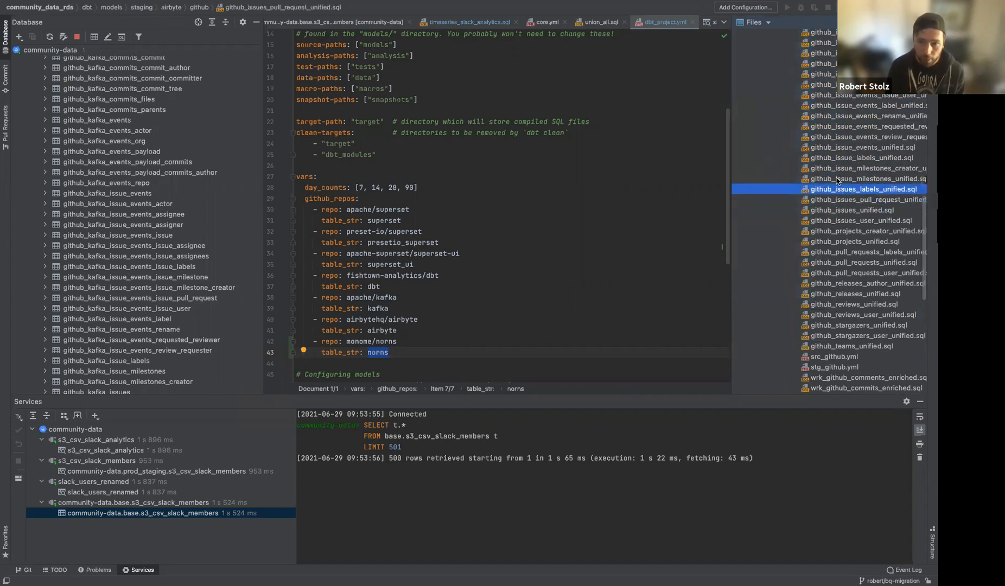
left_click(836, 179)
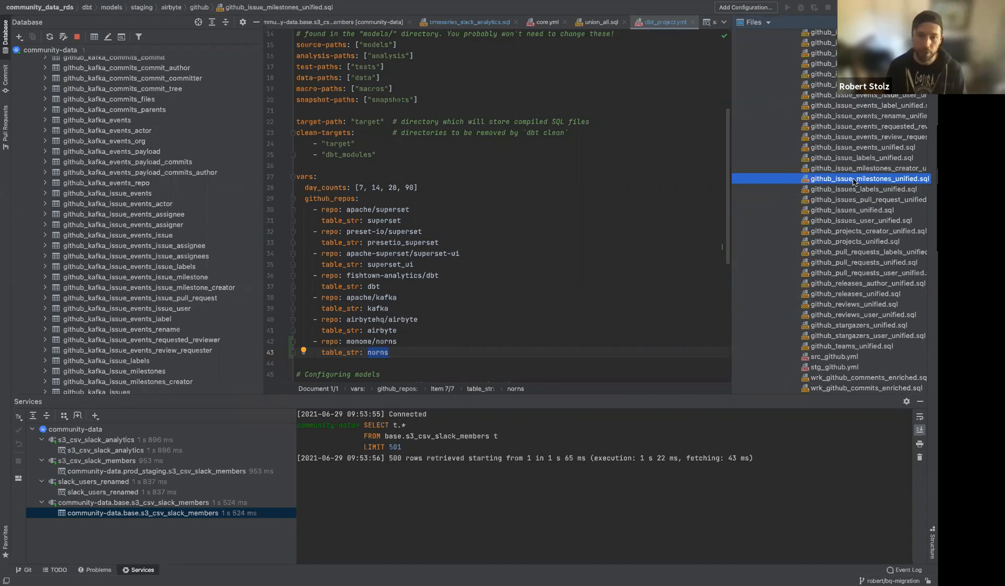
scroll(931, 288, "up", 10)
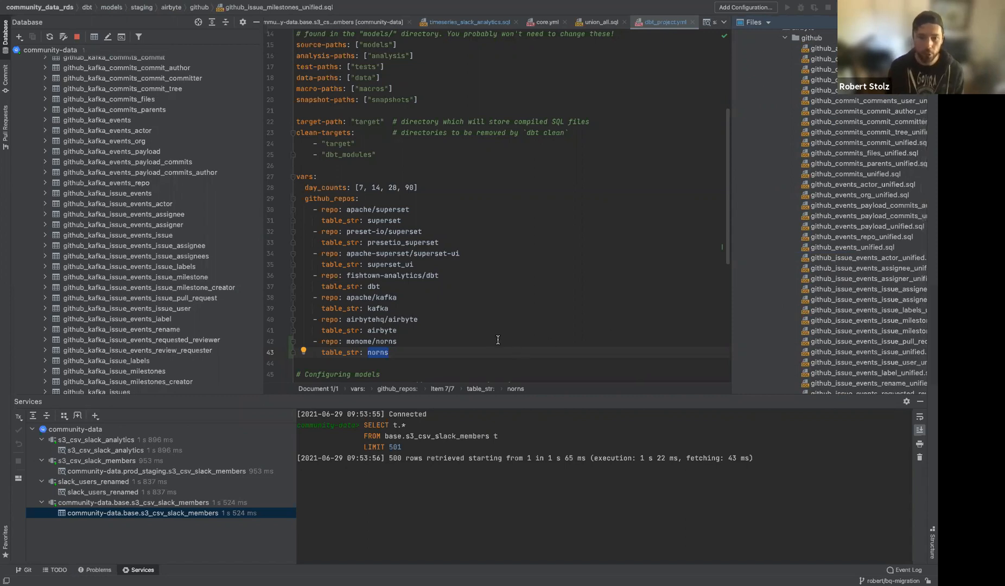
Step through the github_repos entries from kafka up to apache/superset, then return to the Airbyte page.
left_click(413, 310)
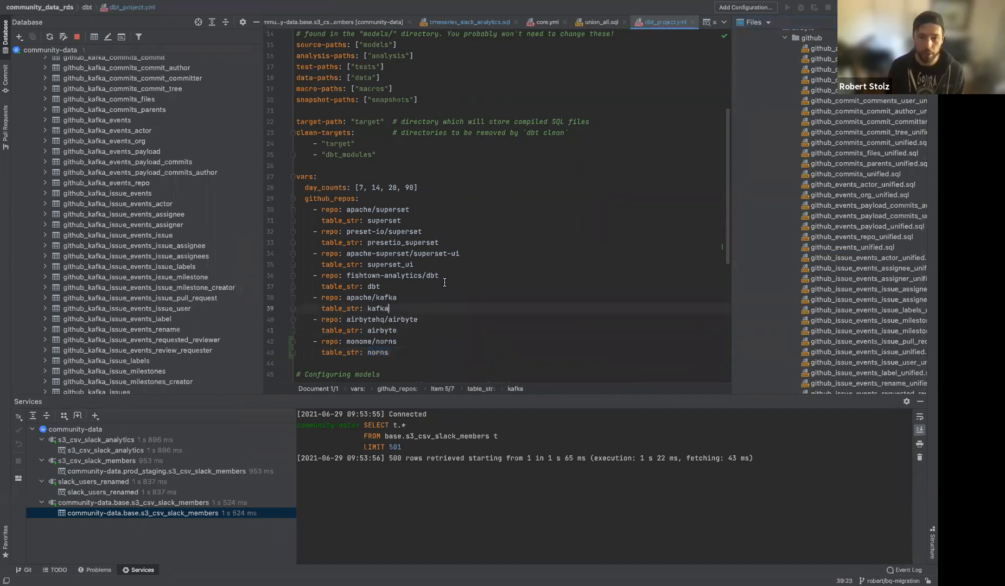
left_click(465, 230)
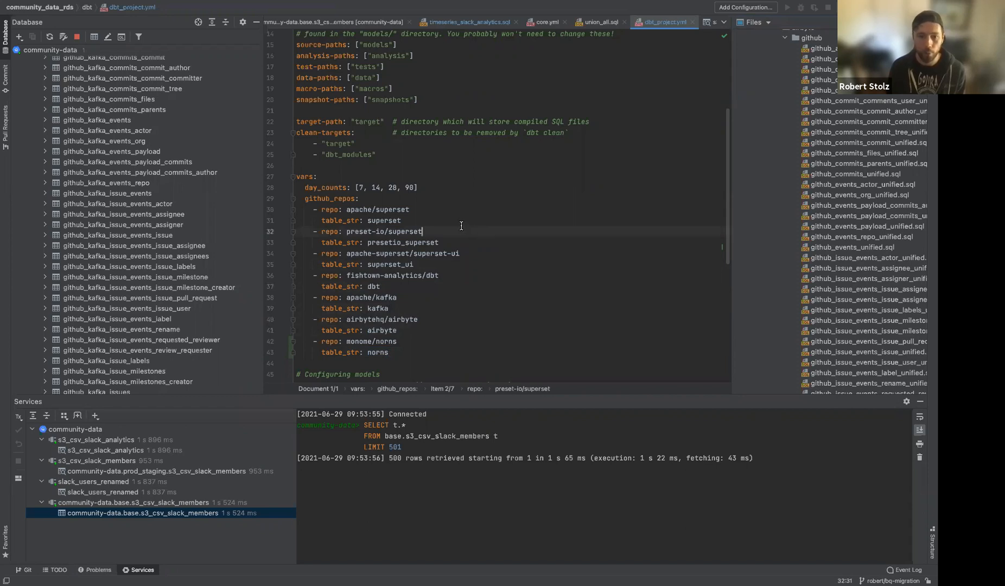
left_click(454, 223)
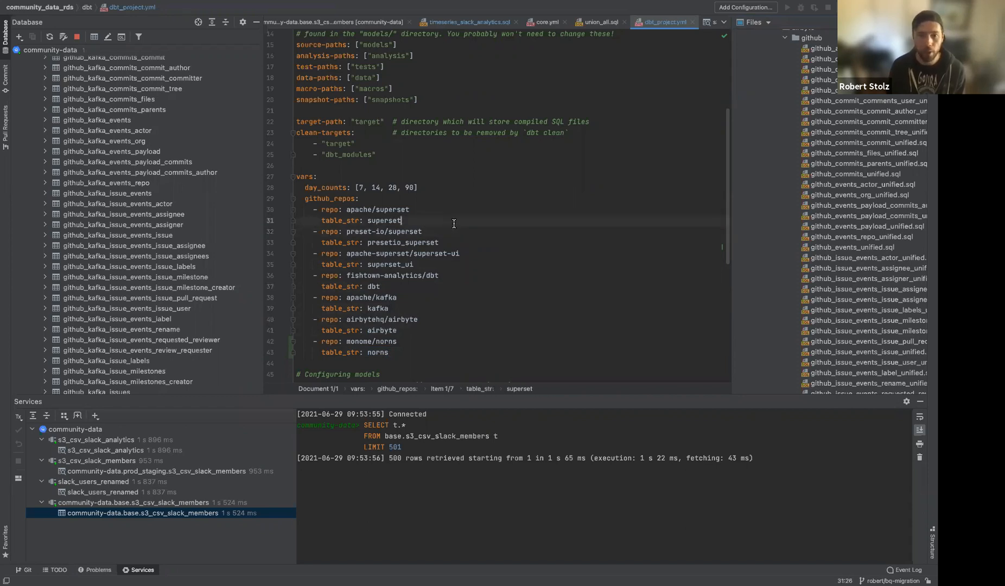
left_click(446, 208)
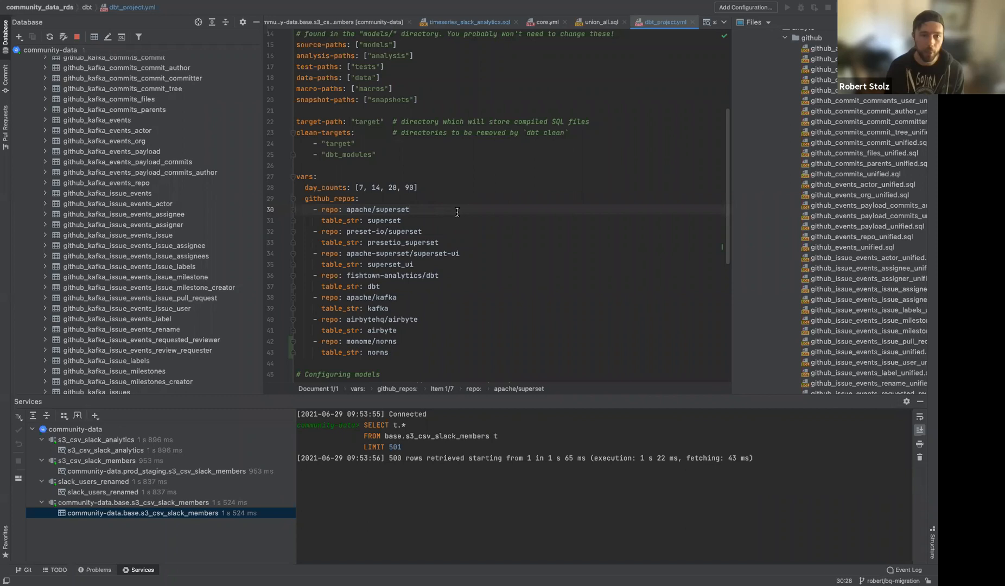
key("ctrl+Left")
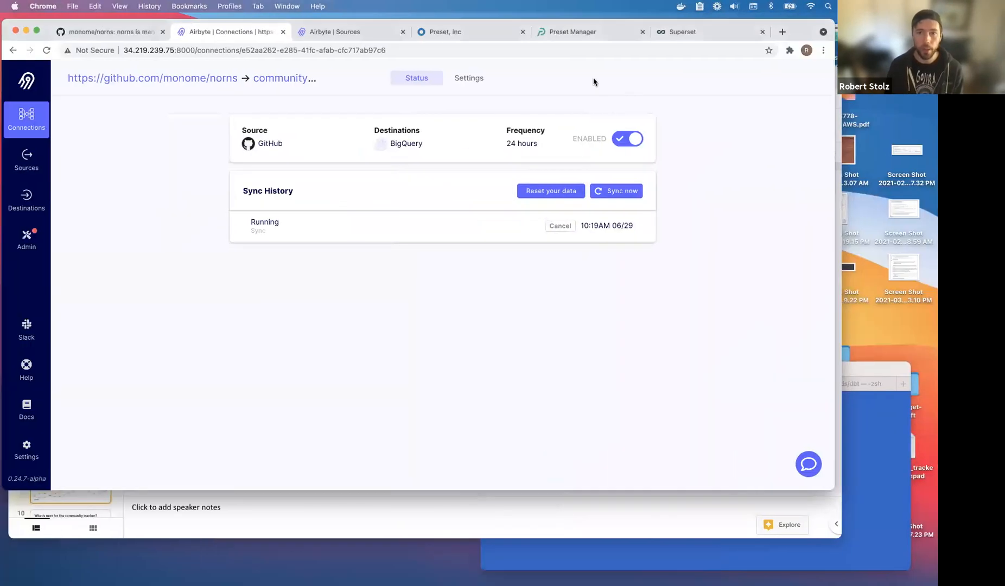
Open the Community Data workspace from Preset Manager and close the old Superset page.
left_click(597, 33)
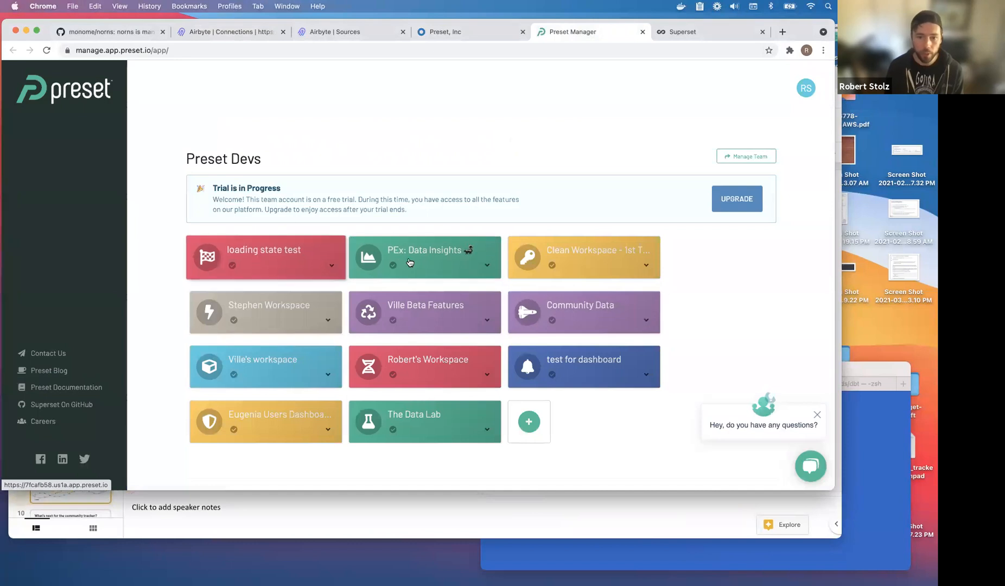
left_click(623, 307)
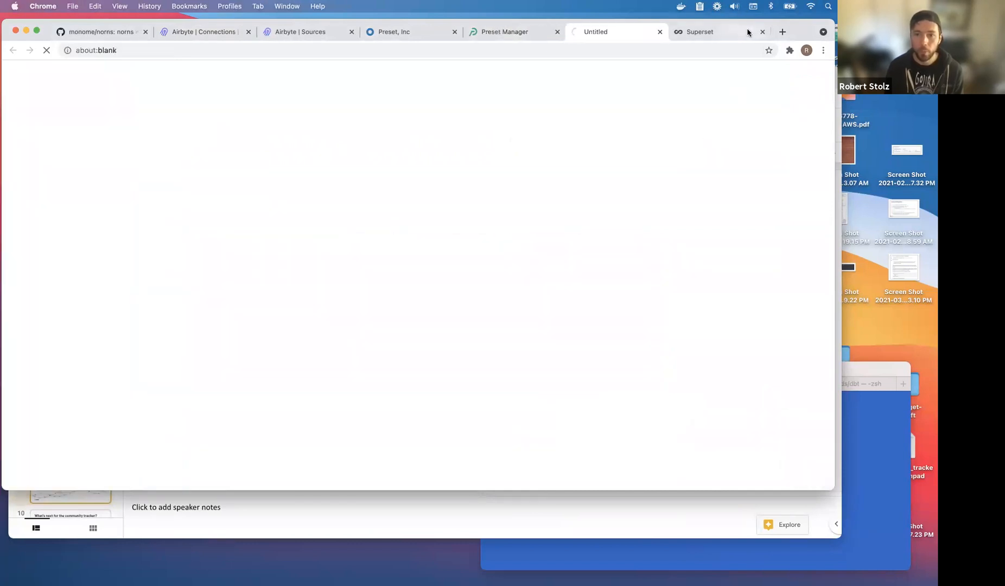
left_click(763, 32)
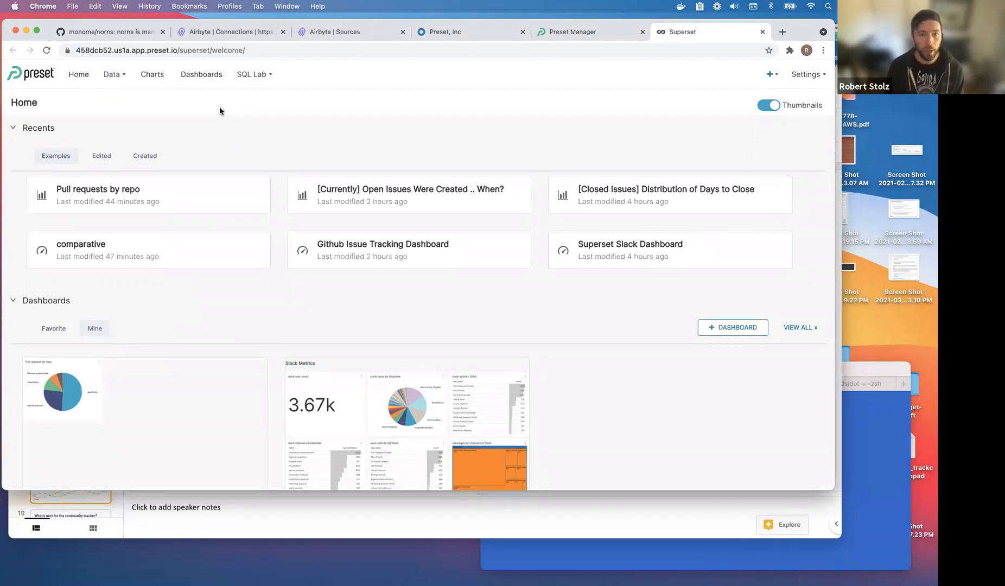
Open the Github Issue Tracking Dashboard from the Dashboards list.
left_click(203, 82)
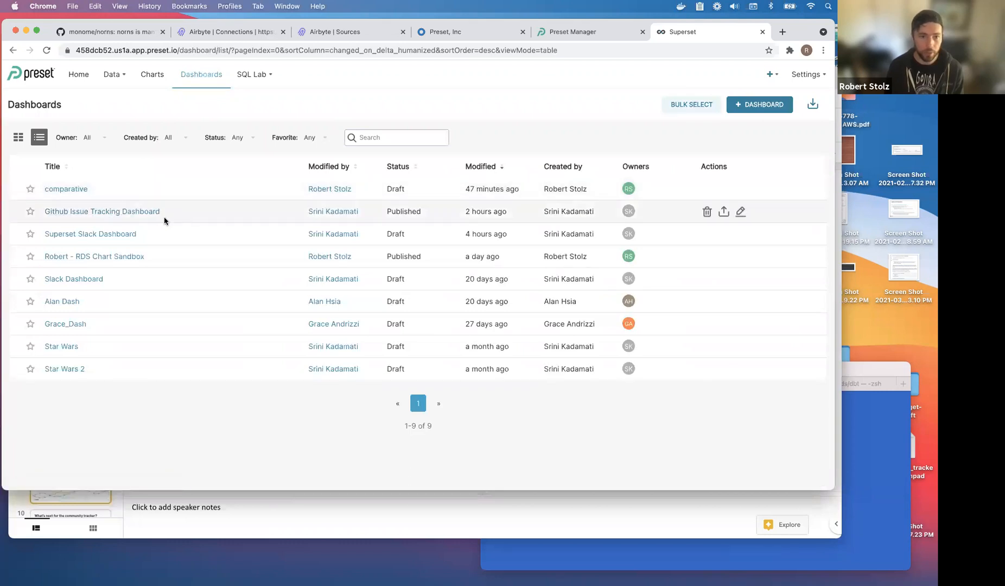
left_click(142, 212)
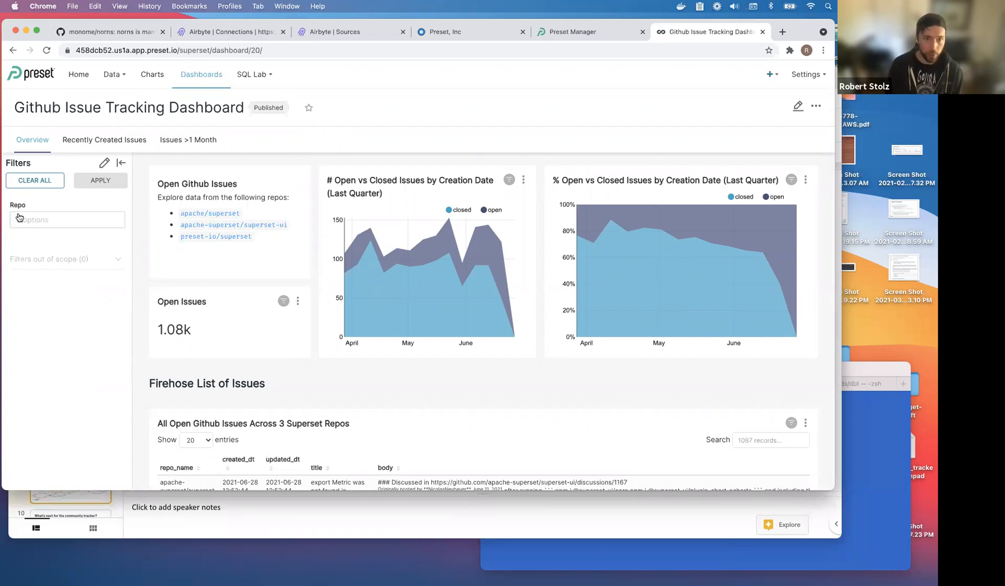
left_click(84, 224)
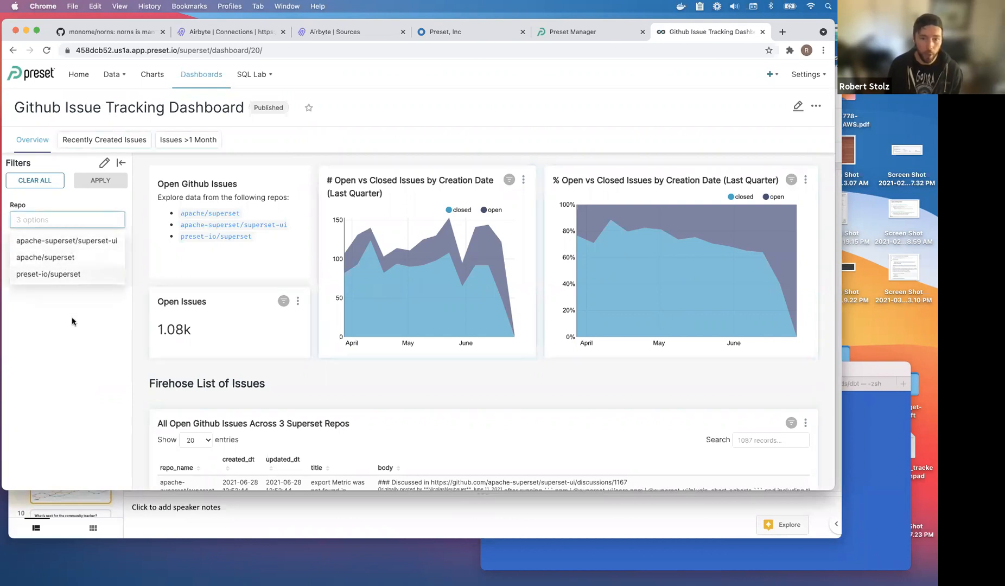
left_click(56, 320)
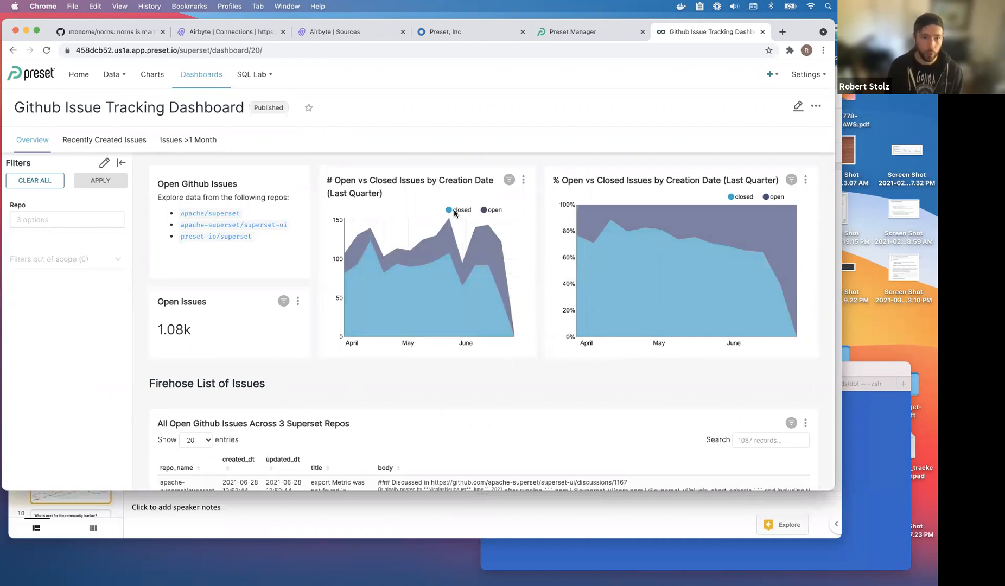
left_click(119, 142)
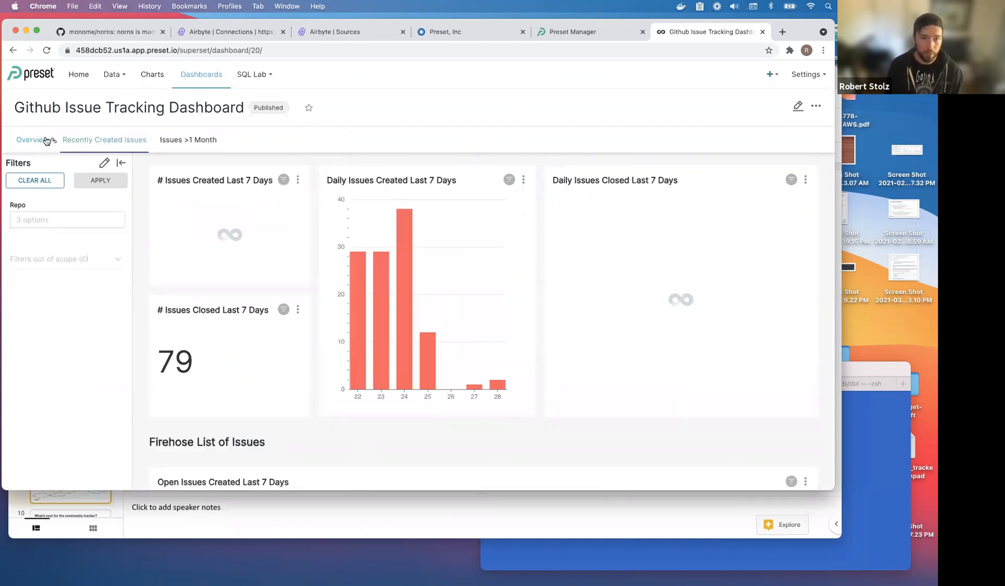
left_click(39, 140)
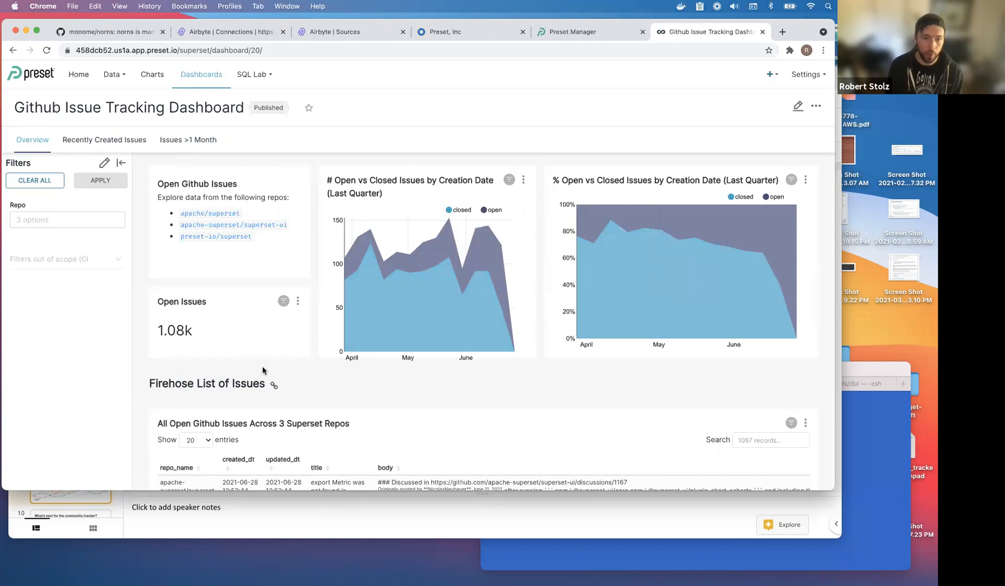
left_click_drag(192, 328, 161, 330)
left_click(176, 329)
double_click(185, 329)
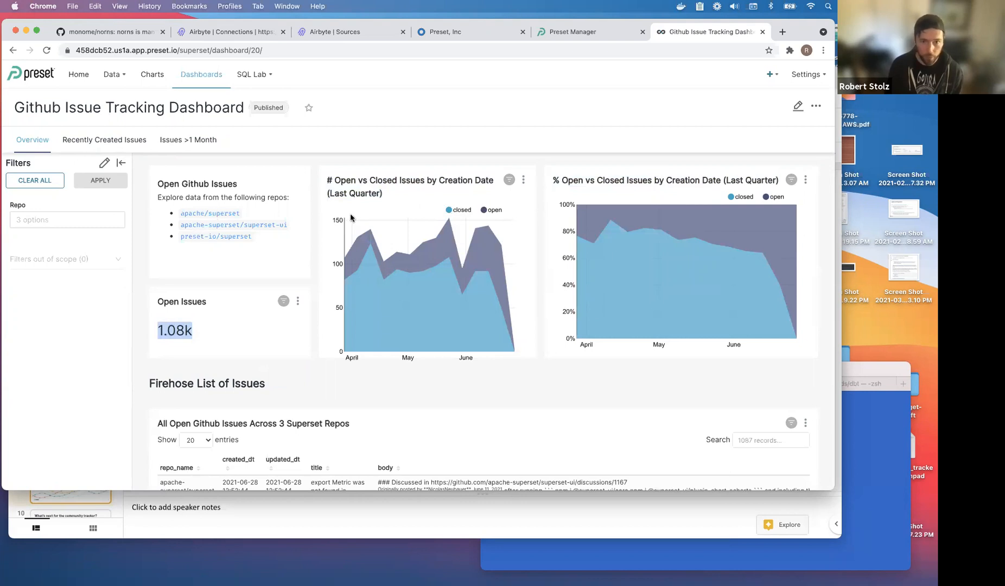
left_click_drag(339, 180, 441, 185)
left_click(452, 181)
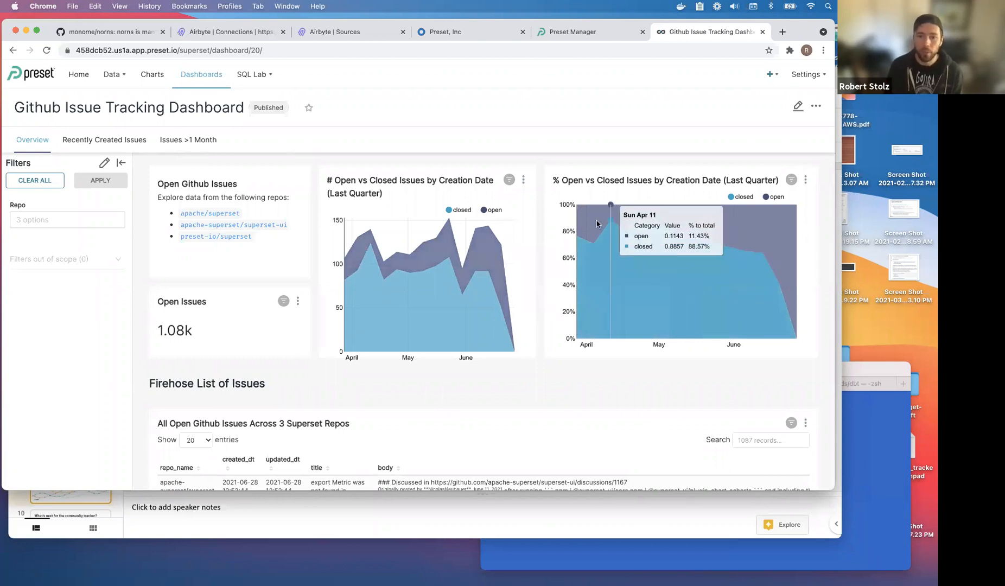
triple_click(736, 180)
double_click(657, 180)
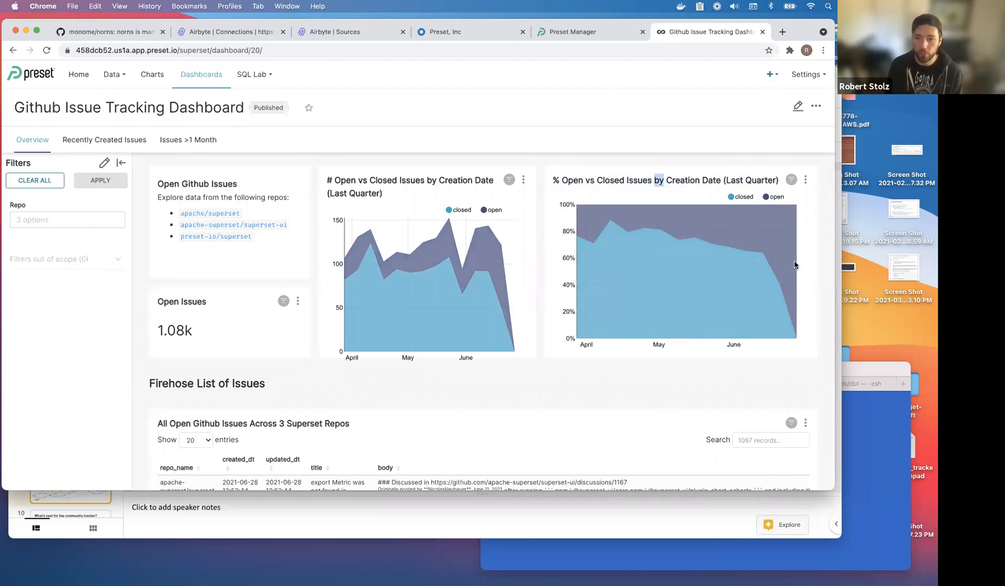
double_click(690, 177)
triple_click(690, 177)
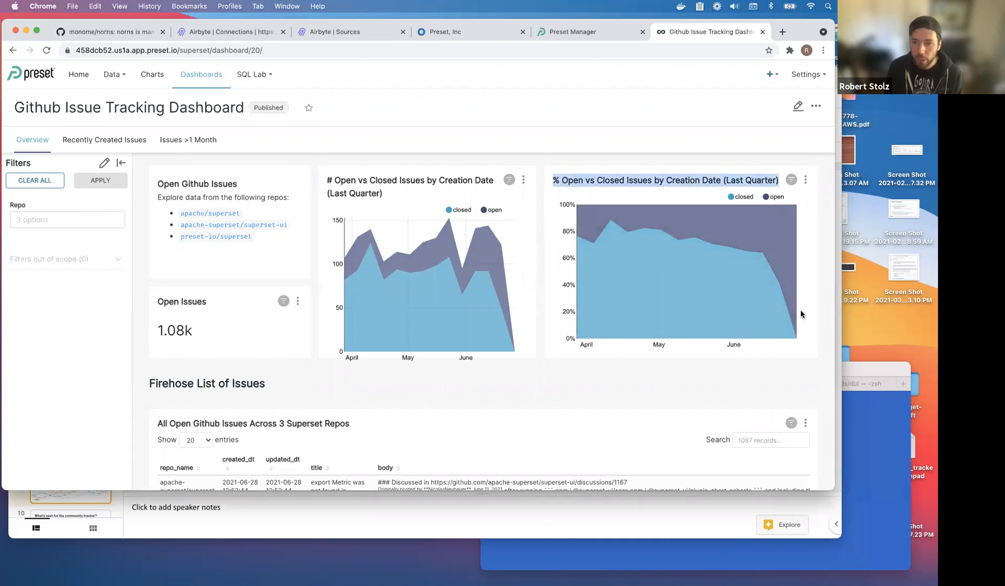
mouse_move(790, 326)
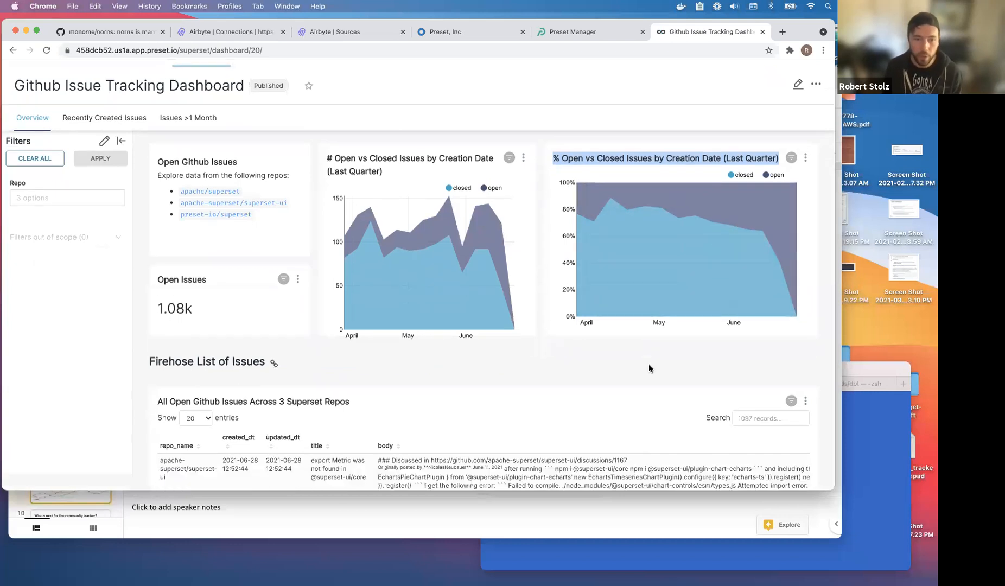
scroll(648, 366, "down", 5)
triple_click(249, 232)
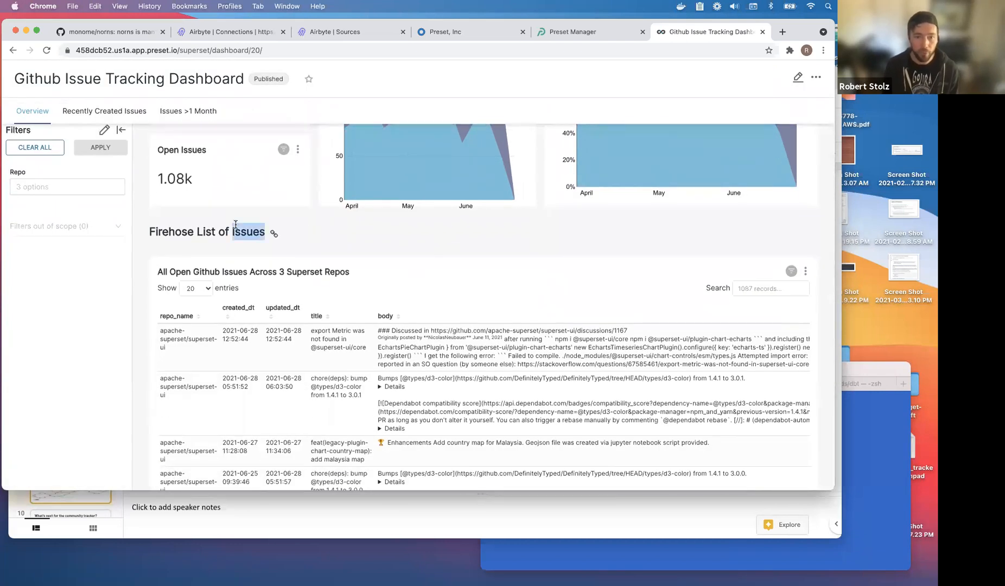
scroll(396, 237, "down", 2)
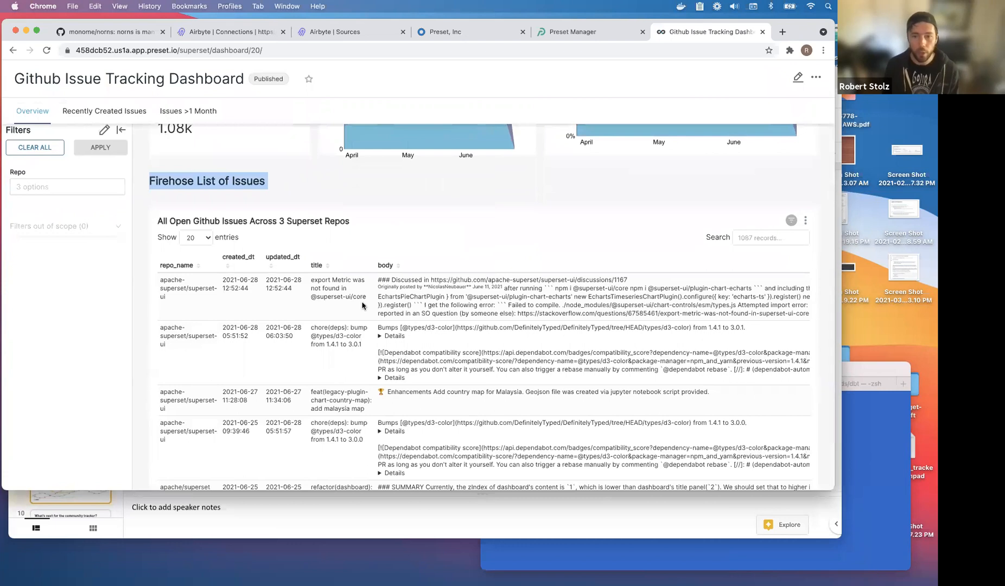
scroll(498, 341, "down", 2)
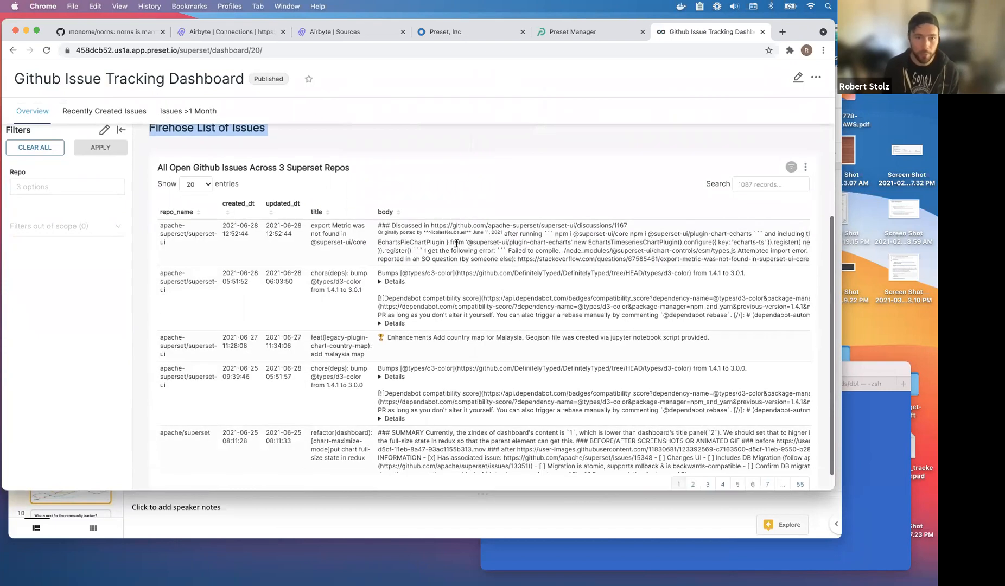
left_click(202, 185)
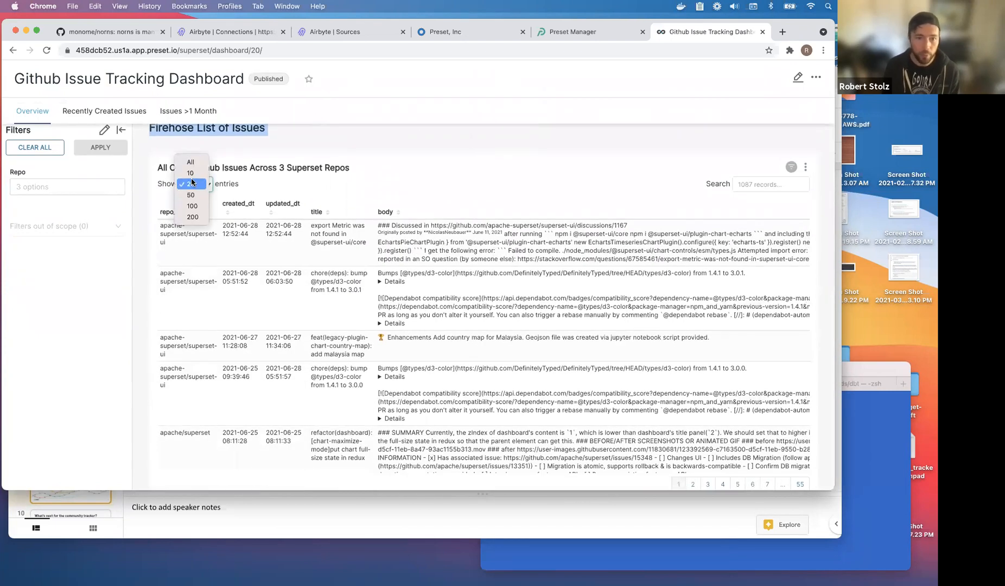
left_click(509, 169)
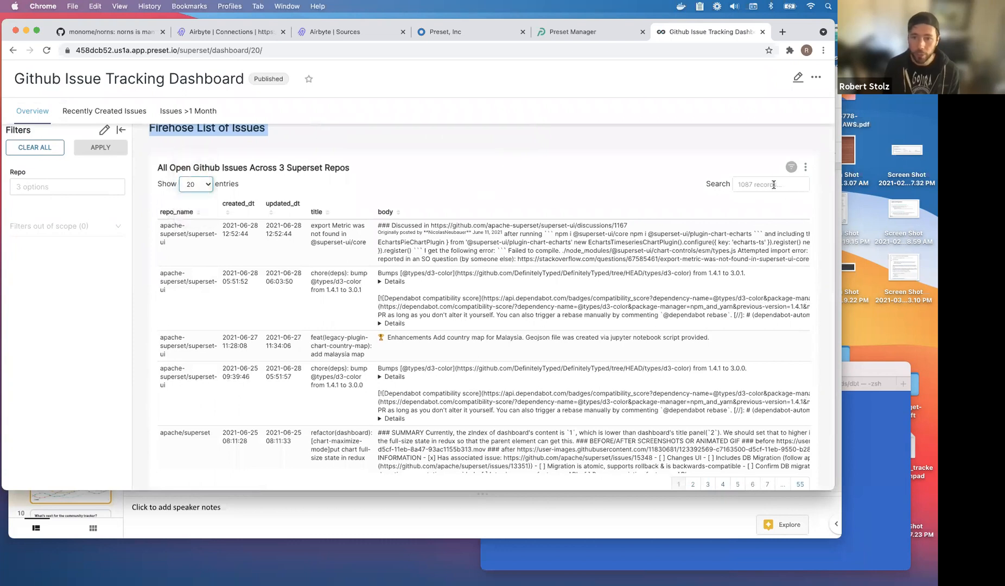
left_click(773, 184)
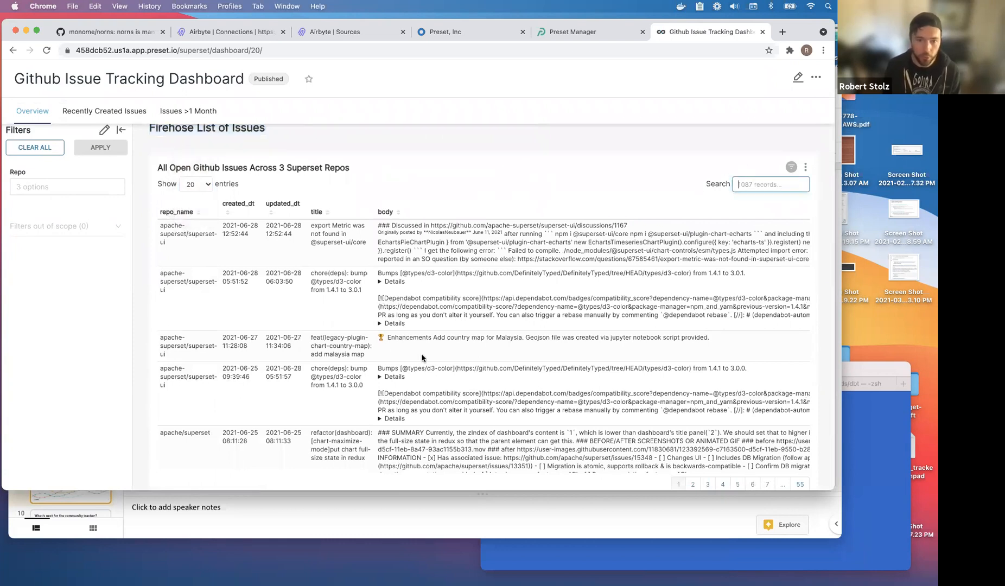
double_click(178, 233)
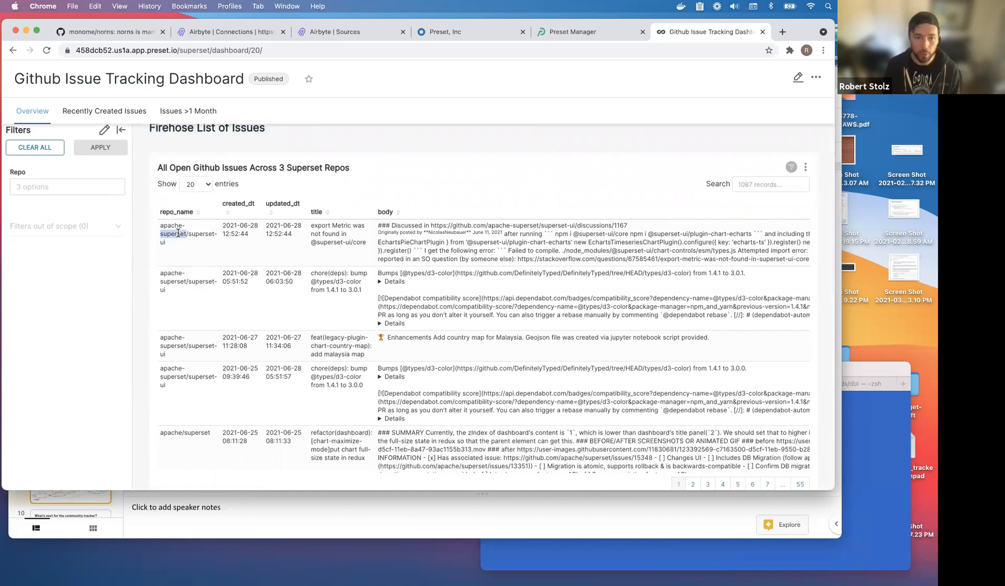
double_click(245, 227)
double_click(288, 234)
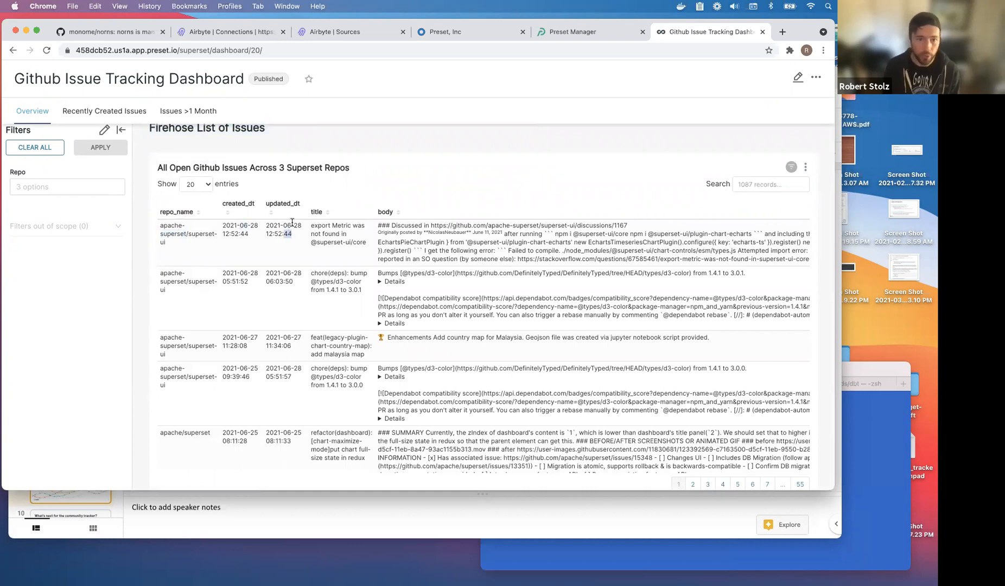
left_click_drag(222, 224, 294, 251)
left_click(286, 267)
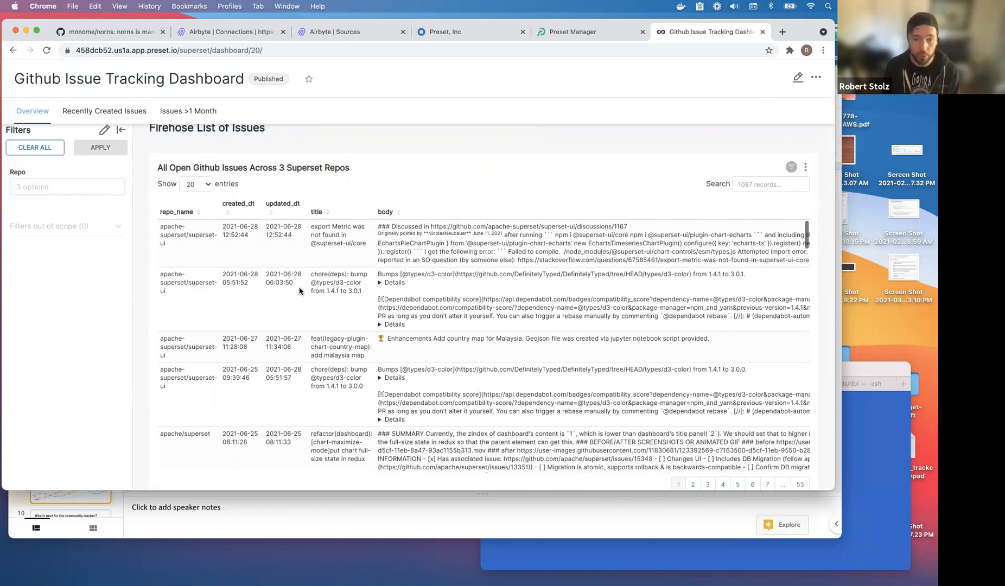
triple_click(333, 238)
left_click(338, 251)
triple_click(356, 288)
left_click(339, 333)
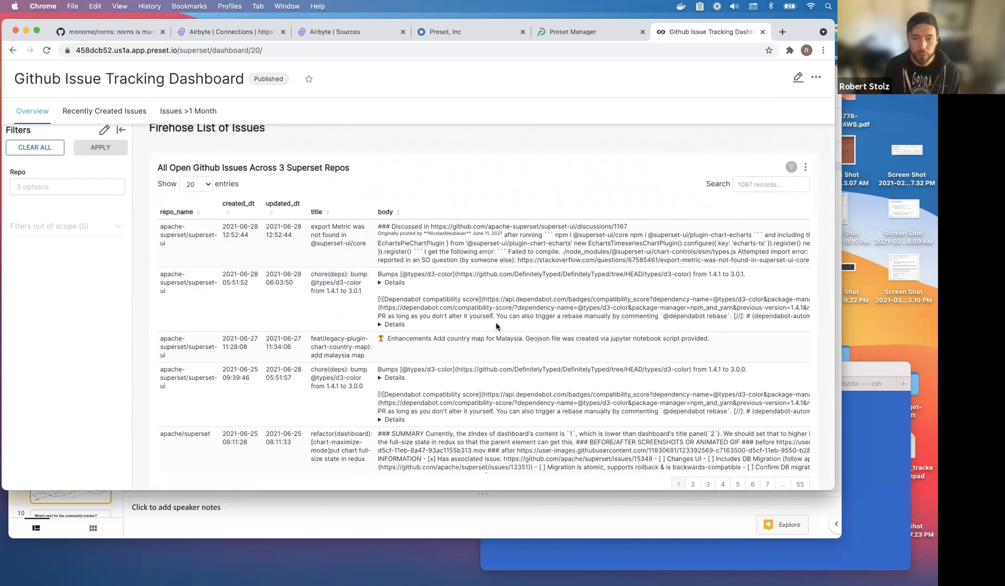
scroll(496, 322, "down", 5)
scroll(496, 323, "down", 2)
scroll(496, 325, "right", 10)
scroll(493, 325, "right", 2)
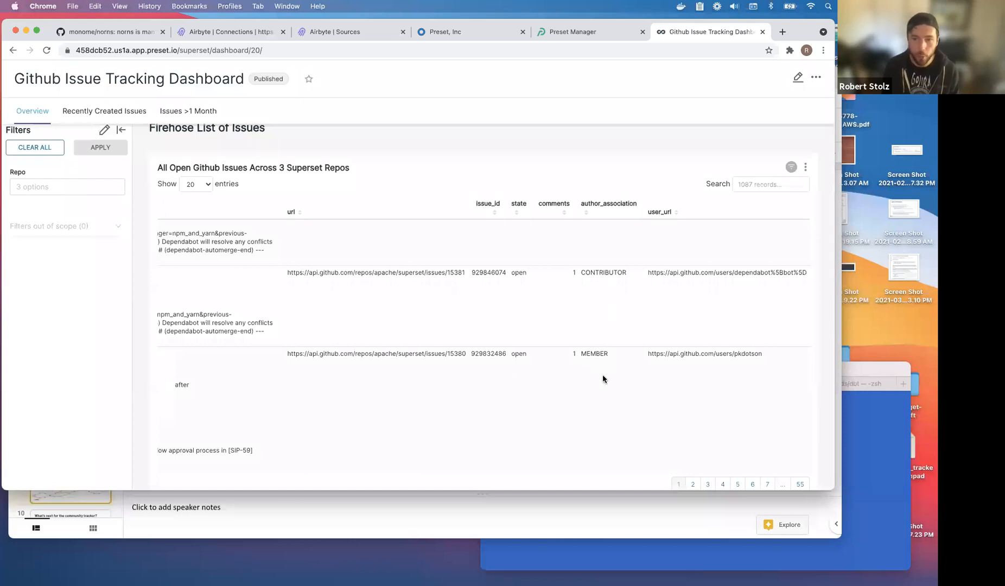
scroll(732, 320, "up", 5)
triple_click(729, 243)
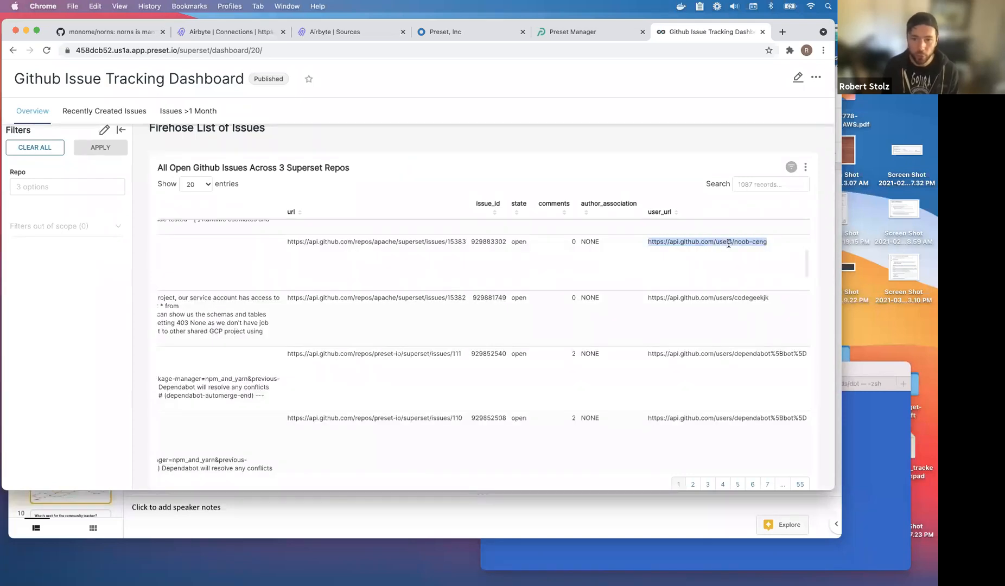
left_click(586, 268)
scroll(517, 272, "left", 15)
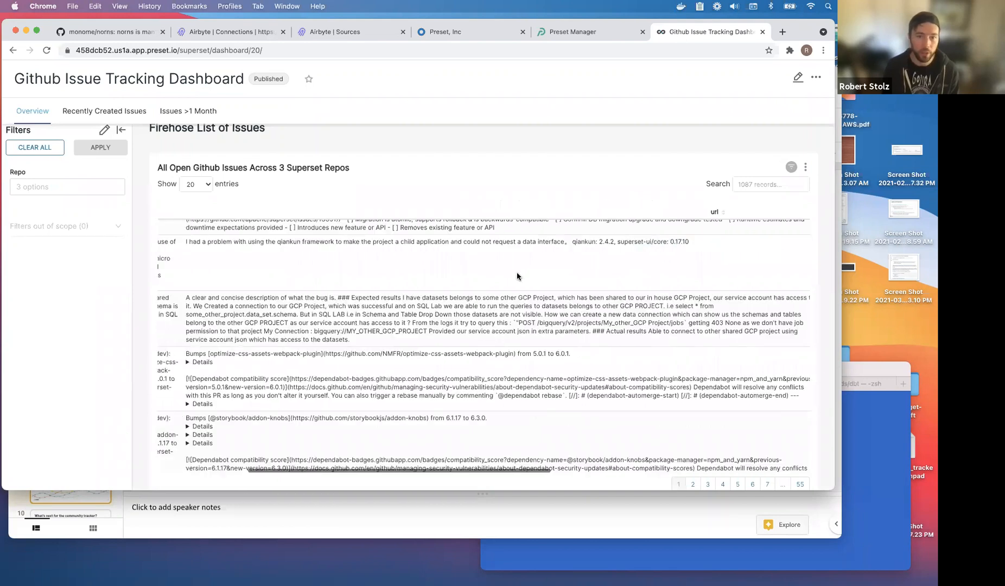
right_click(516, 273)
left_click(520, 133)
scroll(479, 108, "right", 10)
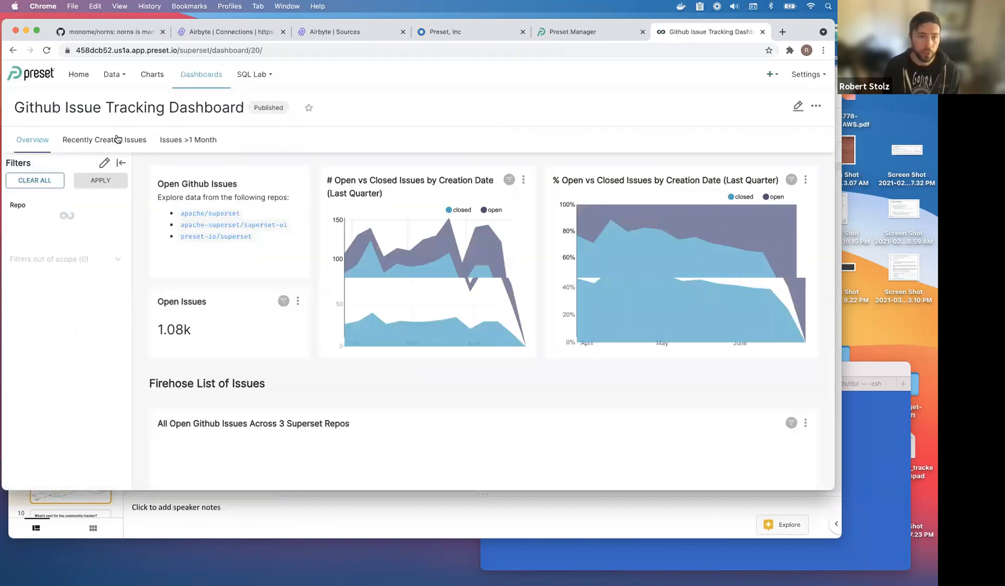
left_click(168, 142)
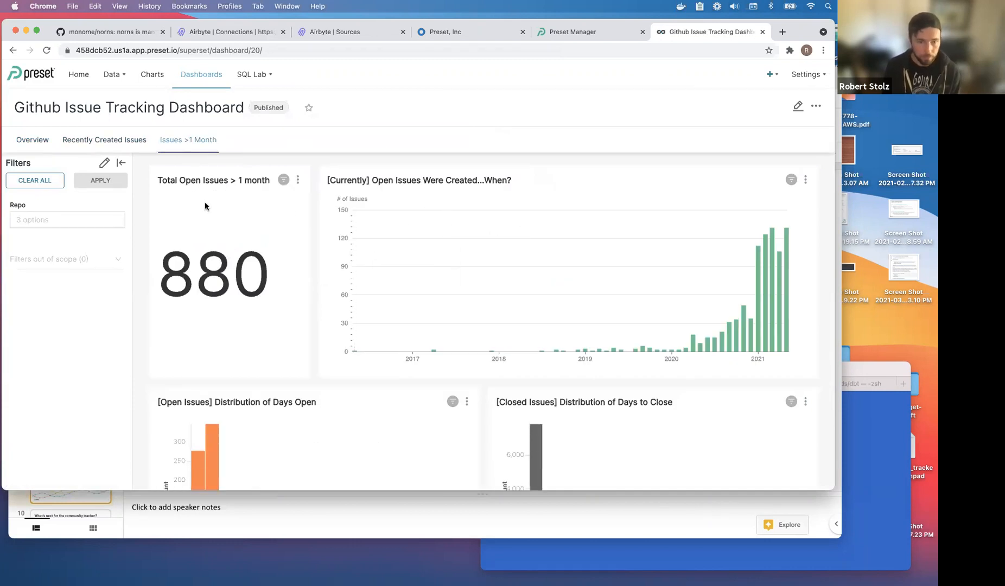
double_click(185, 274)
left_click(242, 240)
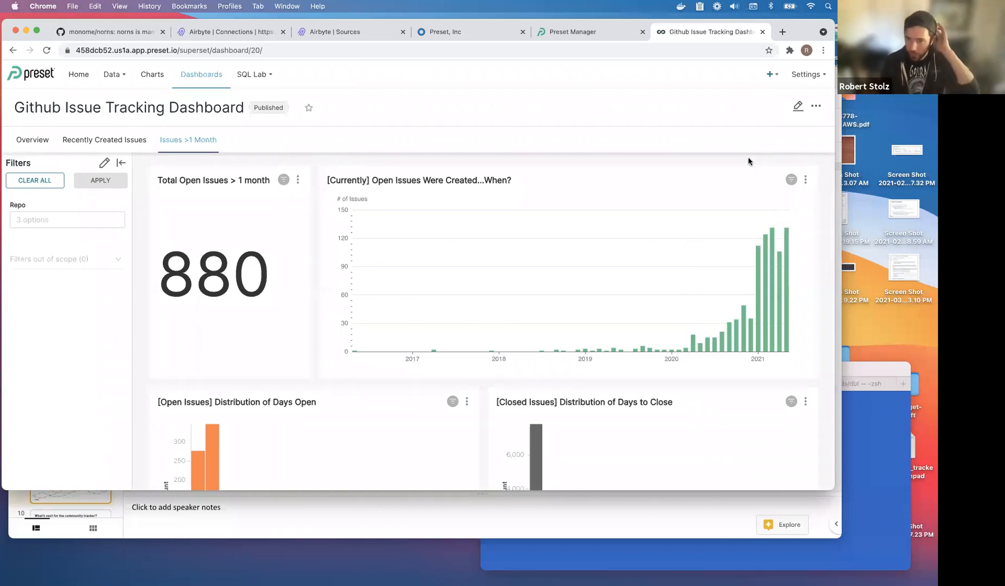
mouse_move(775, 236)
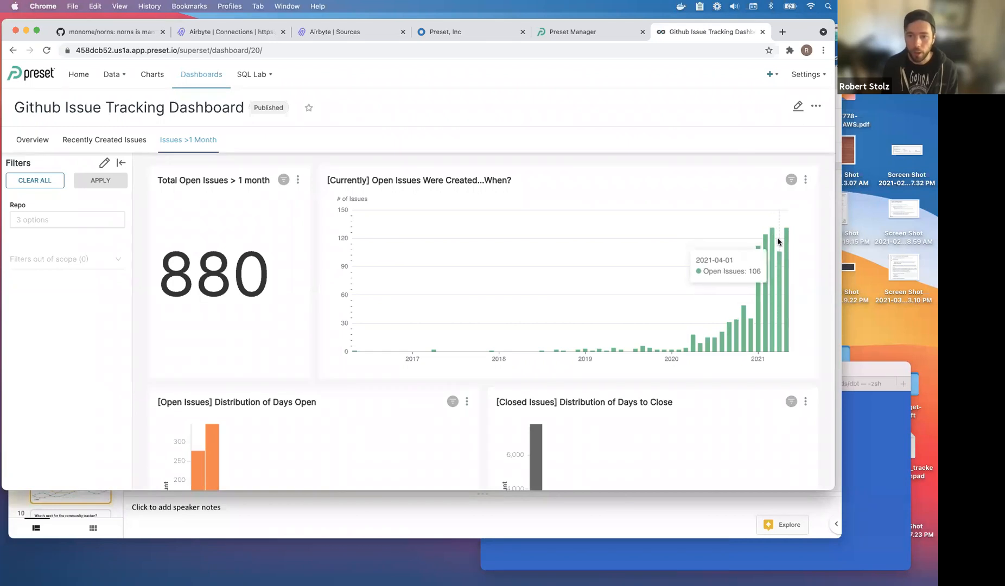
scroll(570, 240, "down", 3)
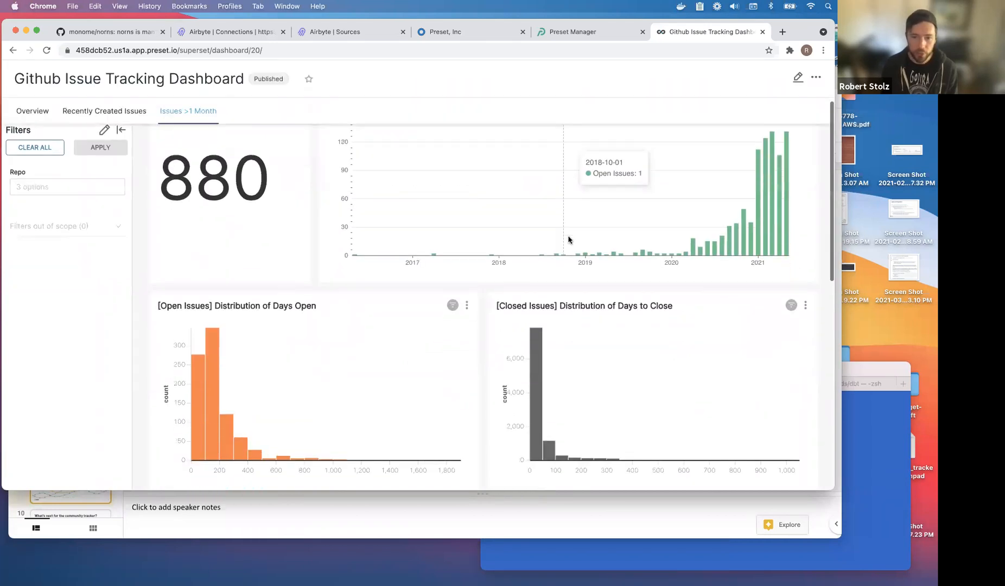
scroll(568, 239, "down", 3)
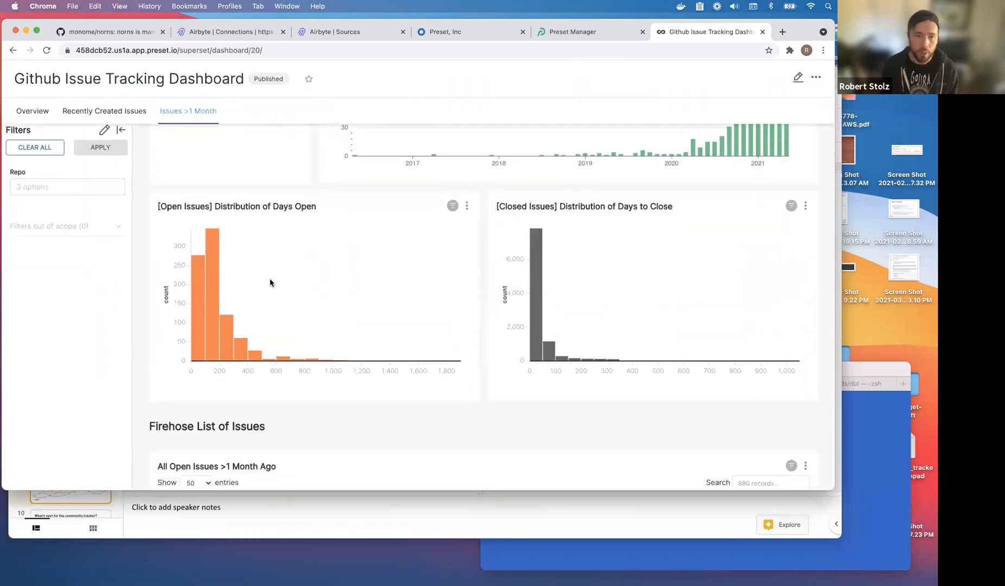
mouse_move(215, 280)
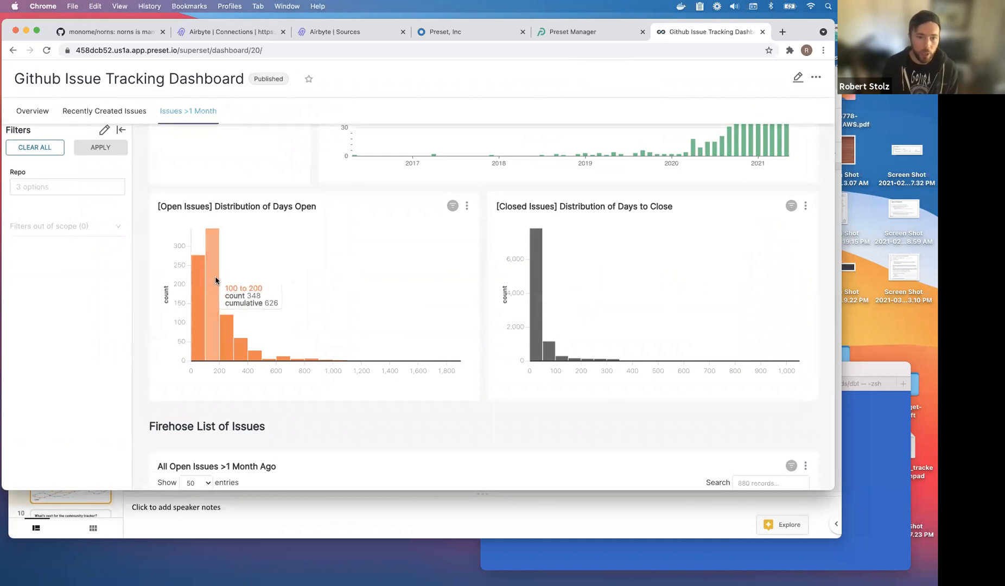
mouse_move(227, 323)
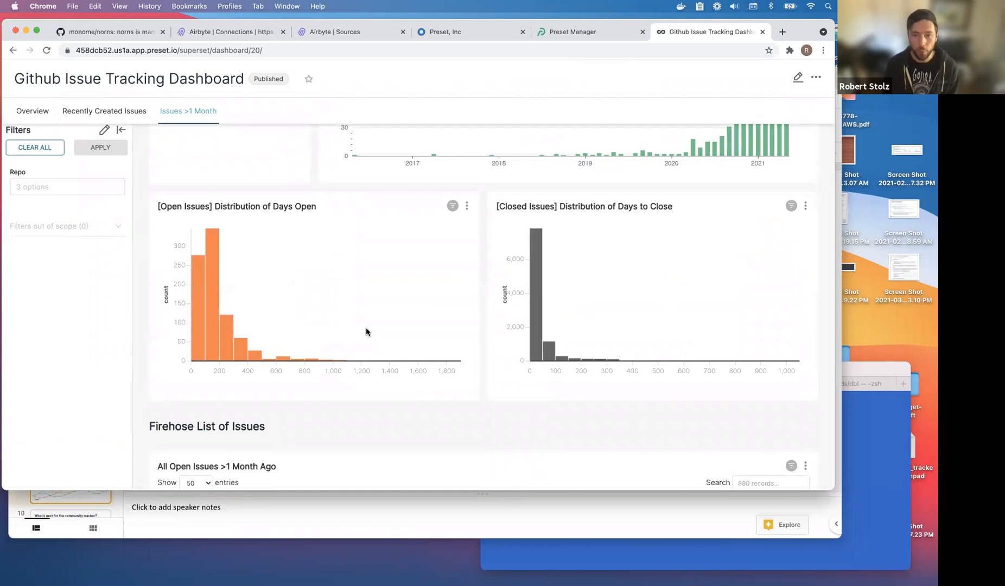
scroll(294, 400, "down", 1)
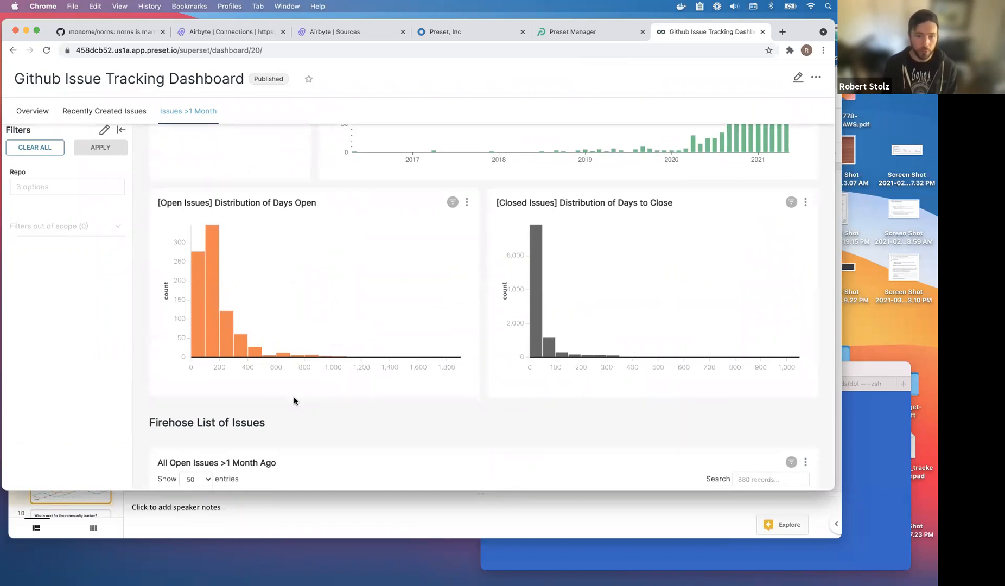
scroll(294, 401, "down", 3)
scroll(80, 342, "down", 2)
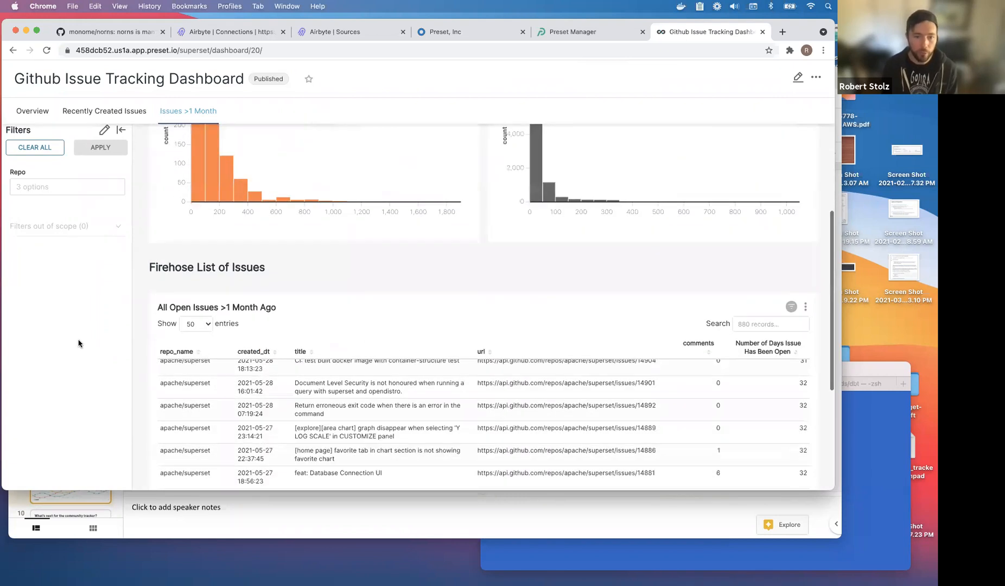
scroll(80, 343, "down", 5)
scroll(299, 154, "up", 1)
triple_click(195, 152)
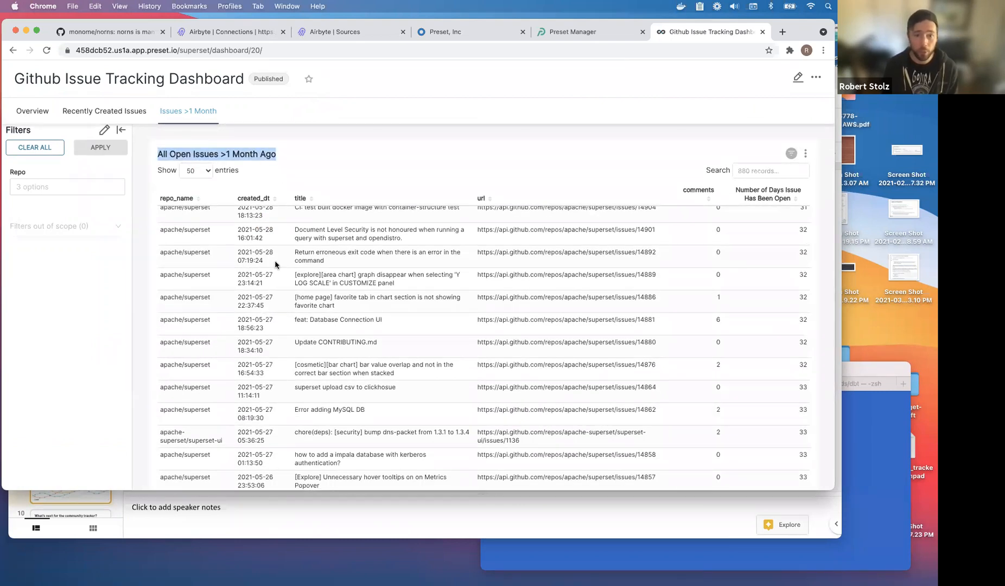
Sort open issues by comments descending and inspect the top 112-comment rows and their days open.
scroll(275, 265, "up", 3)
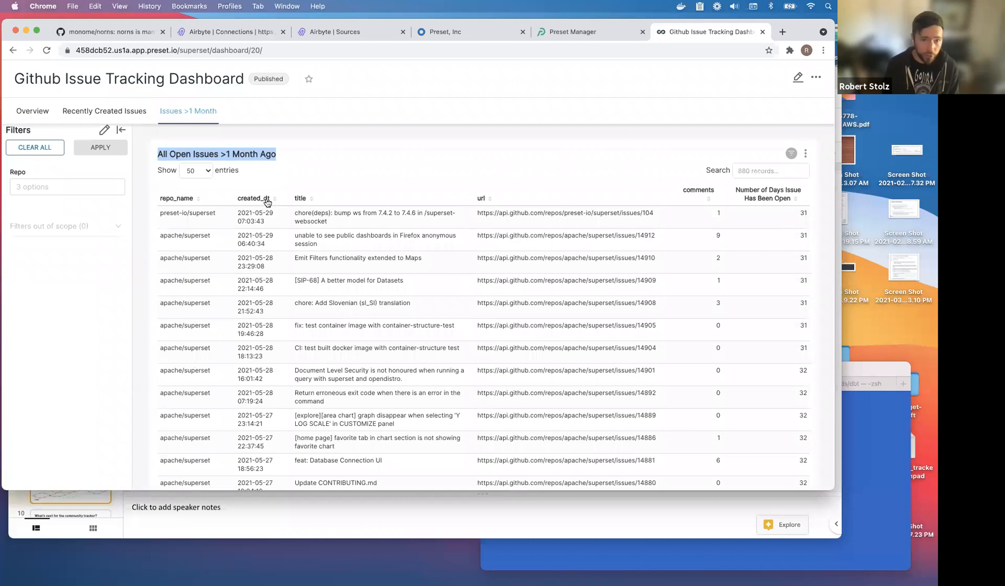
left_click(706, 199)
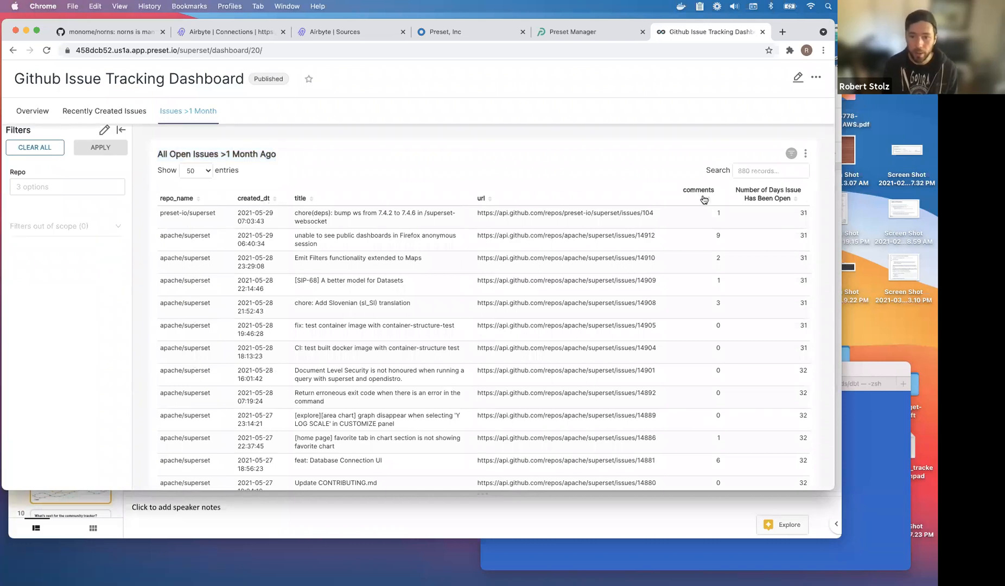
left_click_drag(728, 223, 729, 275)
left_click(733, 304)
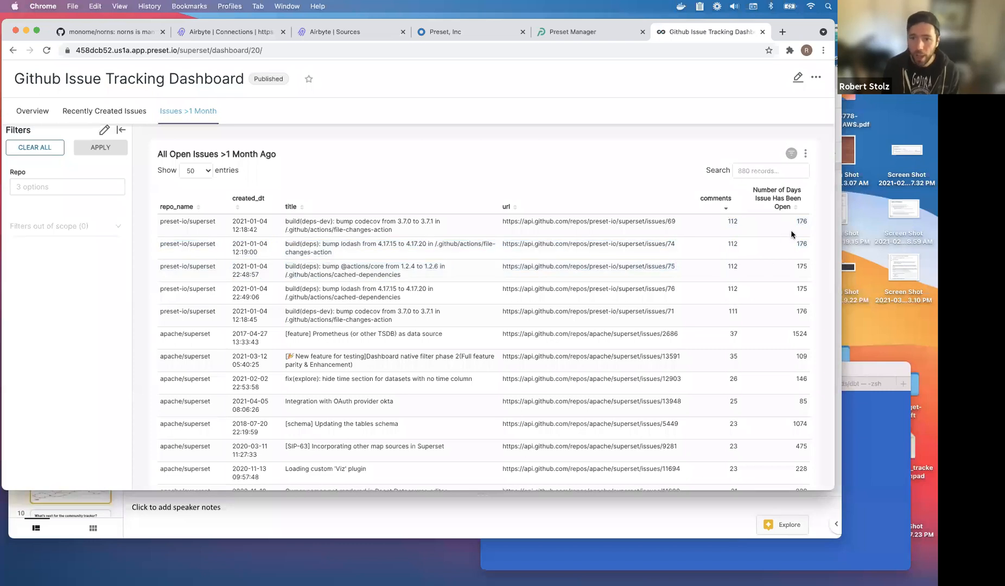
left_click_drag(796, 223, 800, 264)
left_click(799, 268)
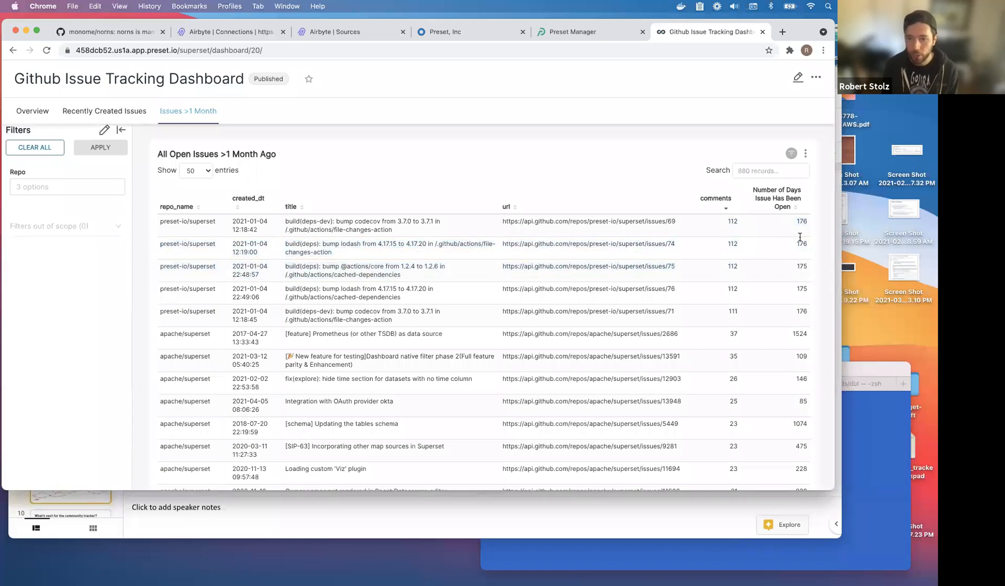
scroll(797, 276, "down", 5)
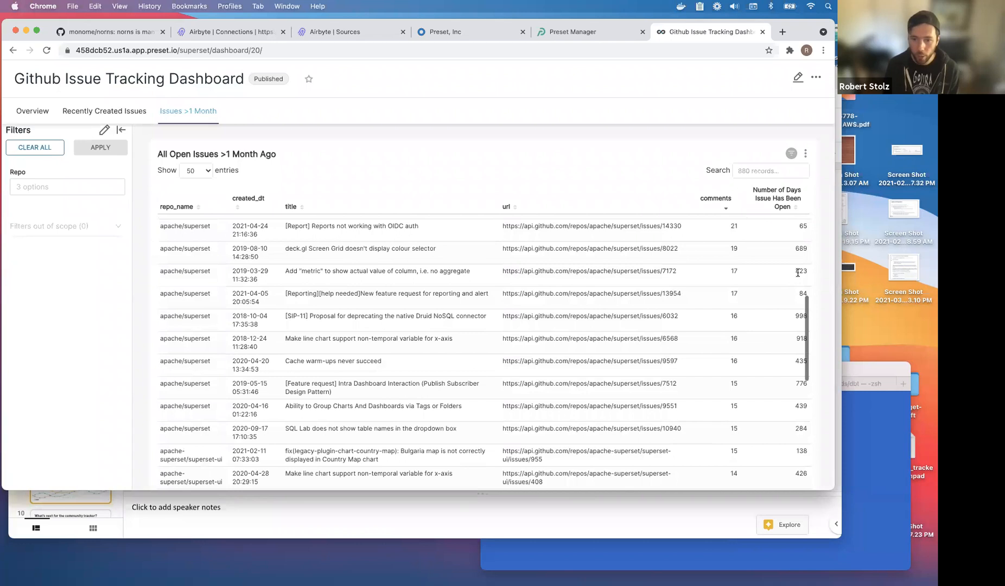
scroll(797, 276, "up", 5)
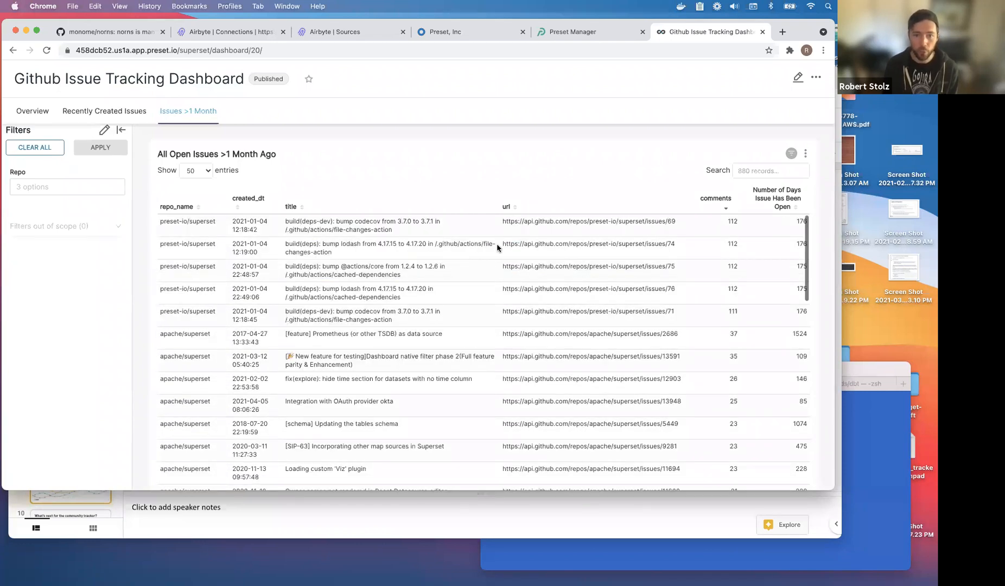
scroll(378, 286, "down", 3)
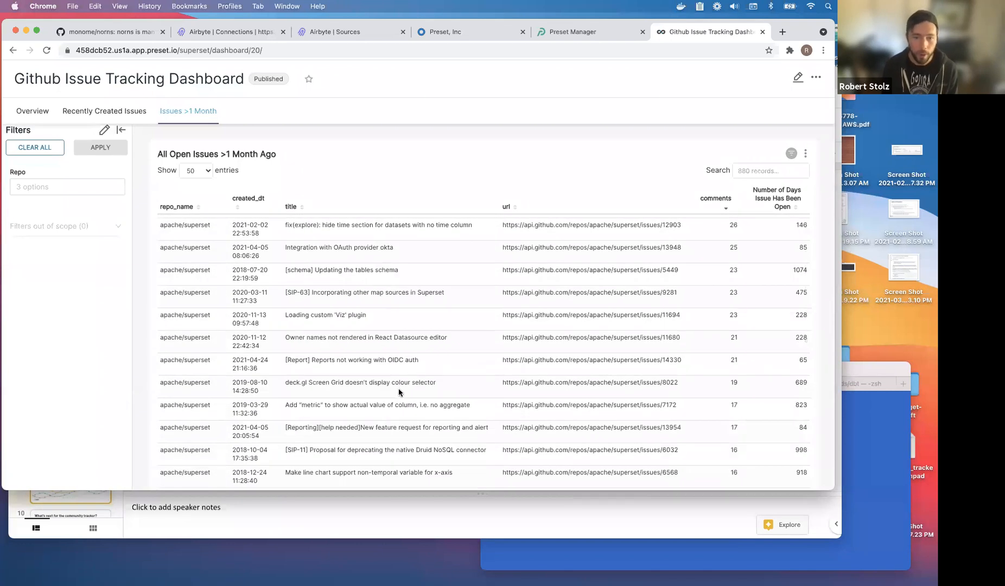
scroll(338, 303, "up", 3)
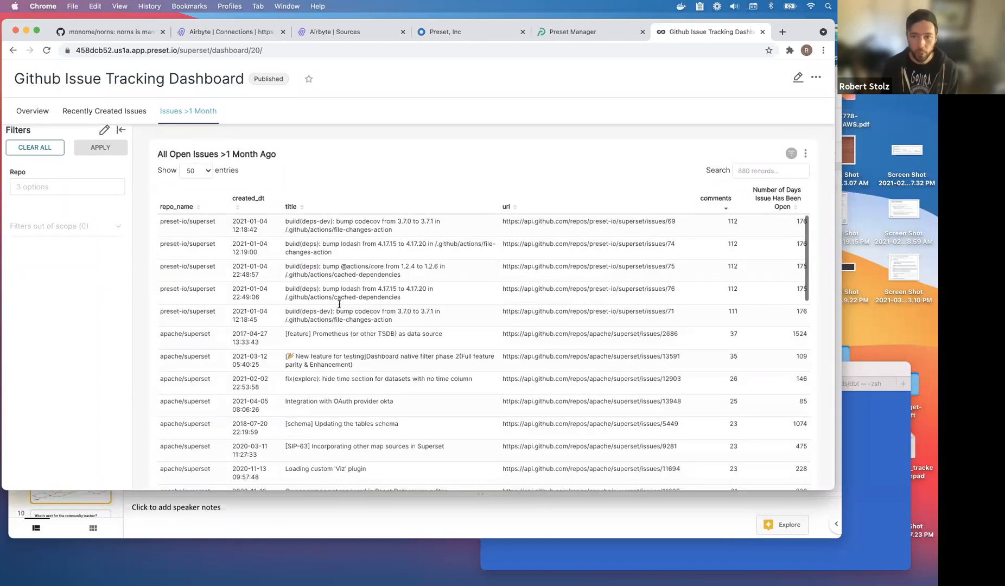
scroll(342, 296, "up", 10)
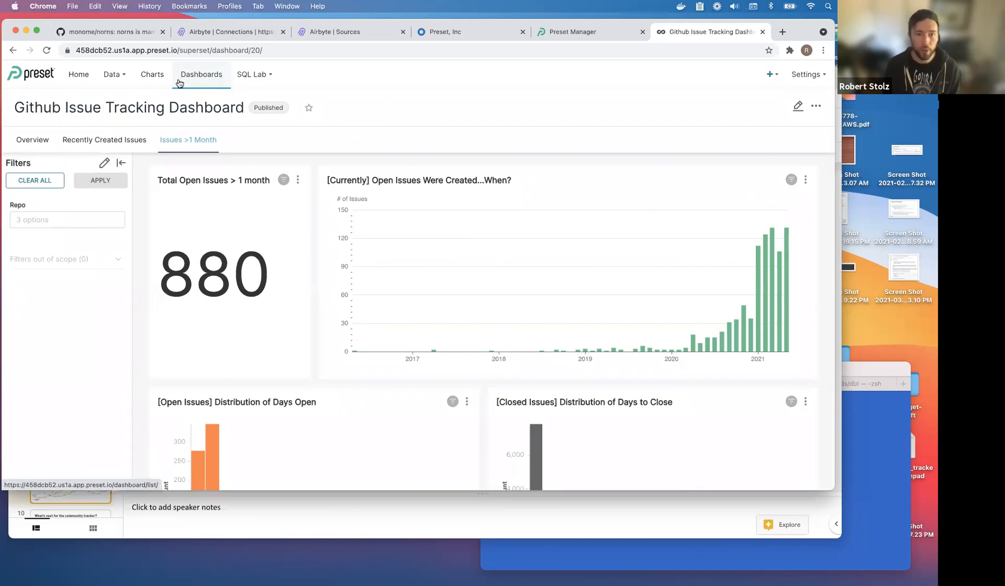
Open the RDS Chart Sandbox dashboard from Dashboards and scroll through its Slack and GitHub charts.
left_click(199, 79)
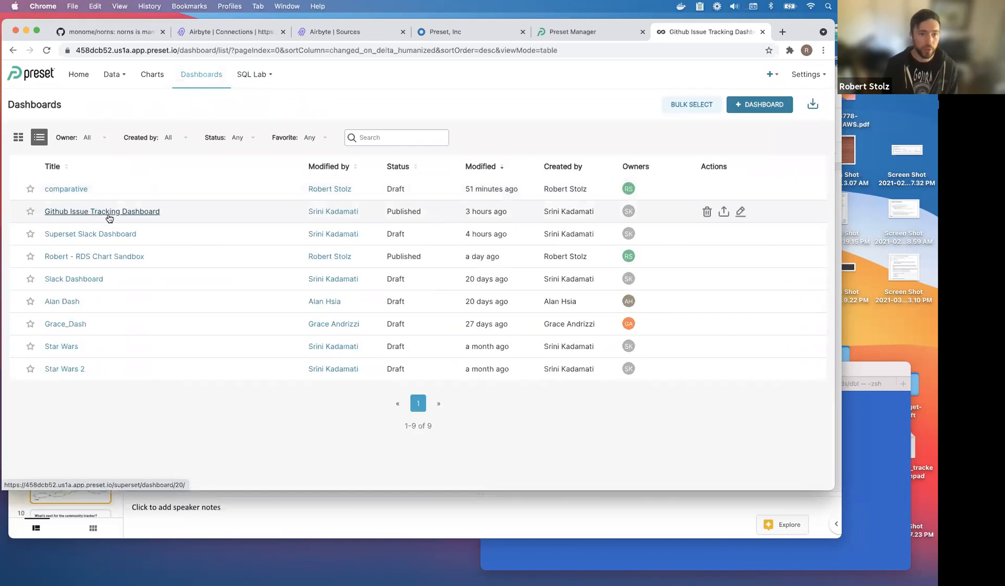
left_click(116, 252)
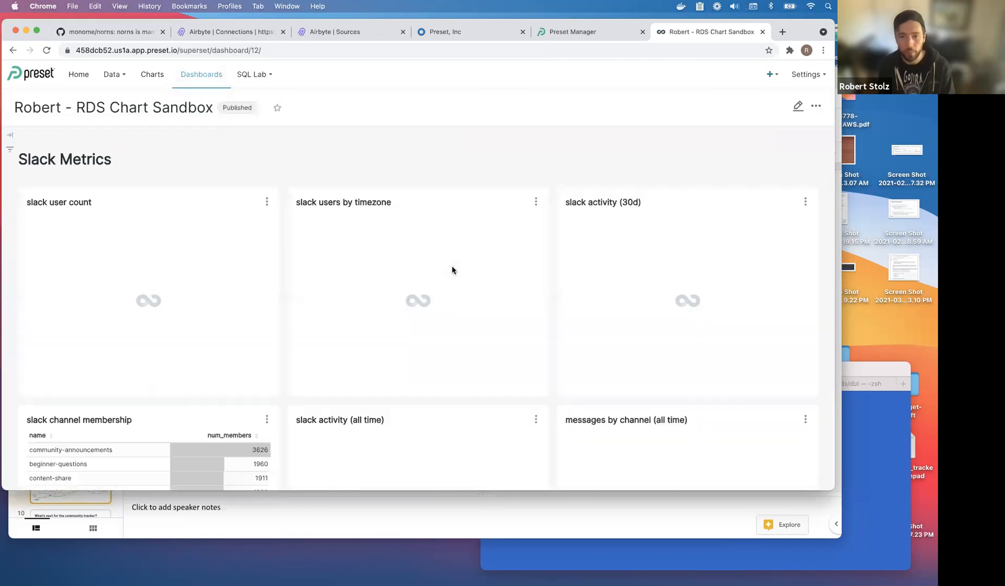
scroll(451, 270, "down", 3)
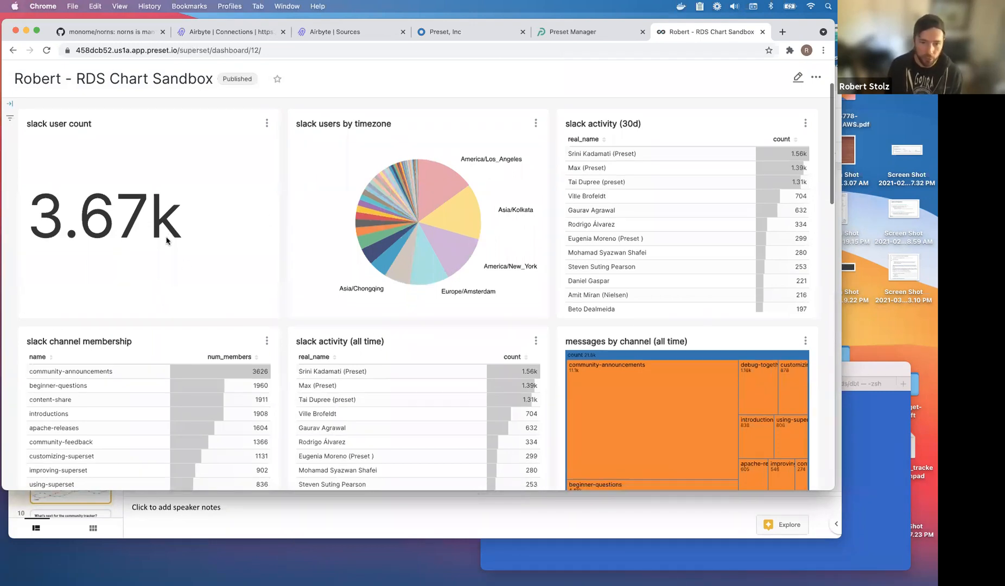
scroll(166, 241, "down", 10)
scroll(166, 241, "up", 8)
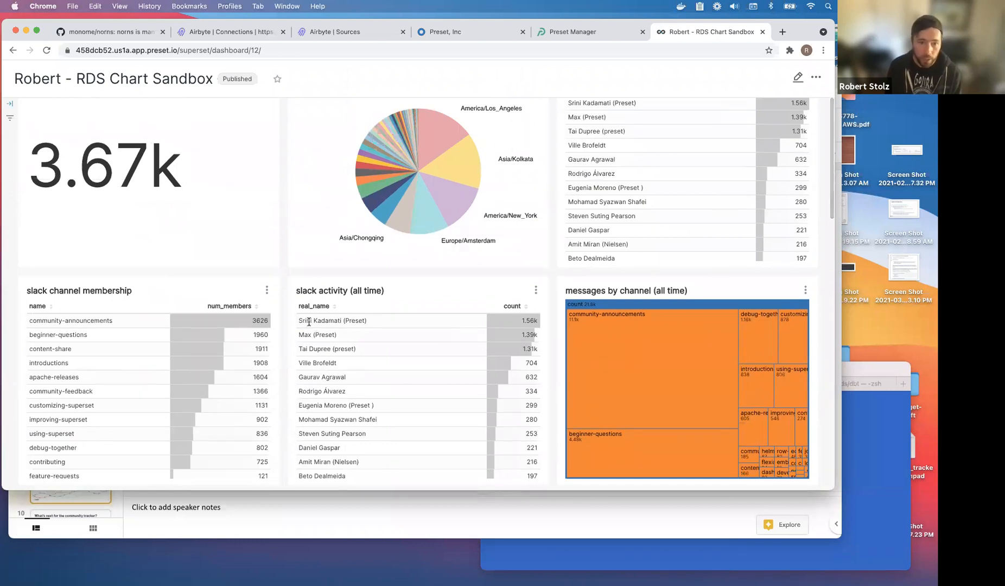
scroll(377, 326, "up", 4)
scroll(377, 326, "down", 9)
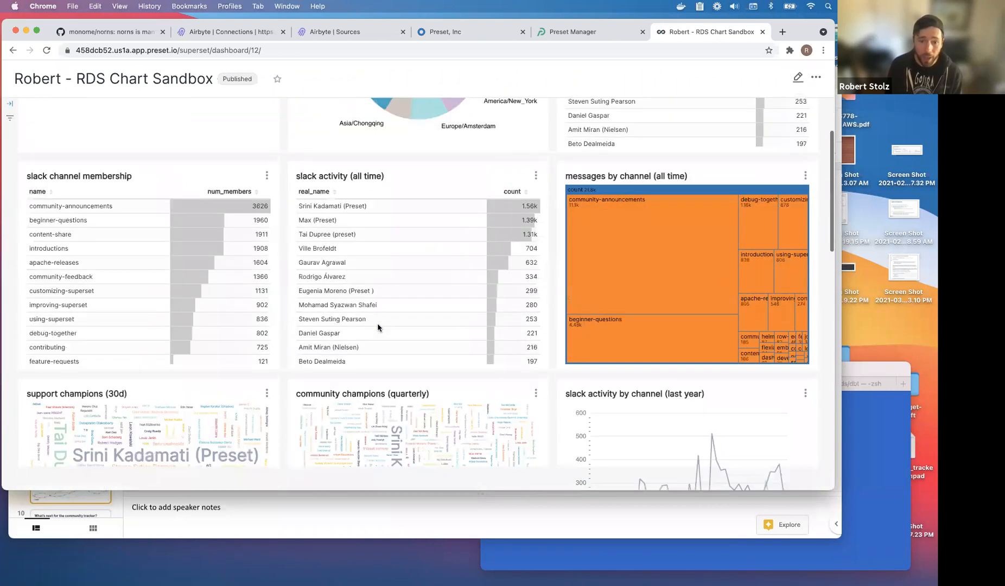
scroll(330, 341, "down", 6)
scroll(287, 340, "down", 2)
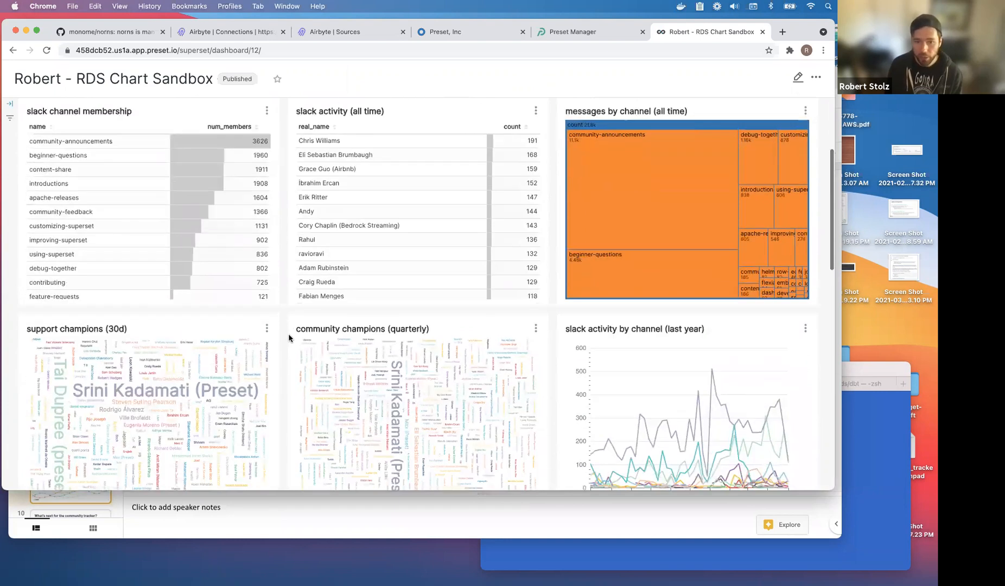
scroll(282, 336, "down", 2)
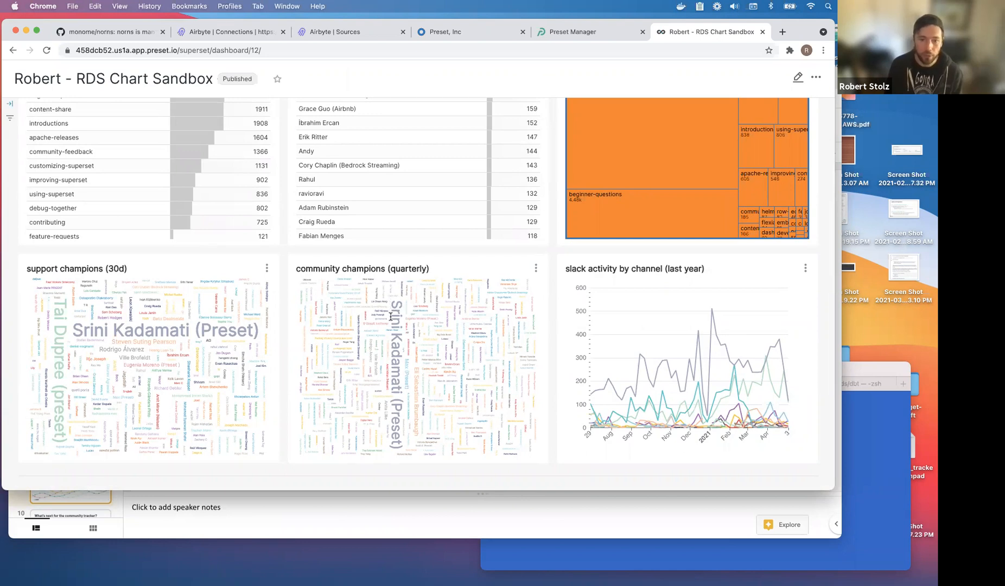
Highlight the largest names in the community champions and support champions word clouds.
left_click_drag(390, 317, 391, 382)
left_click(391, 389)
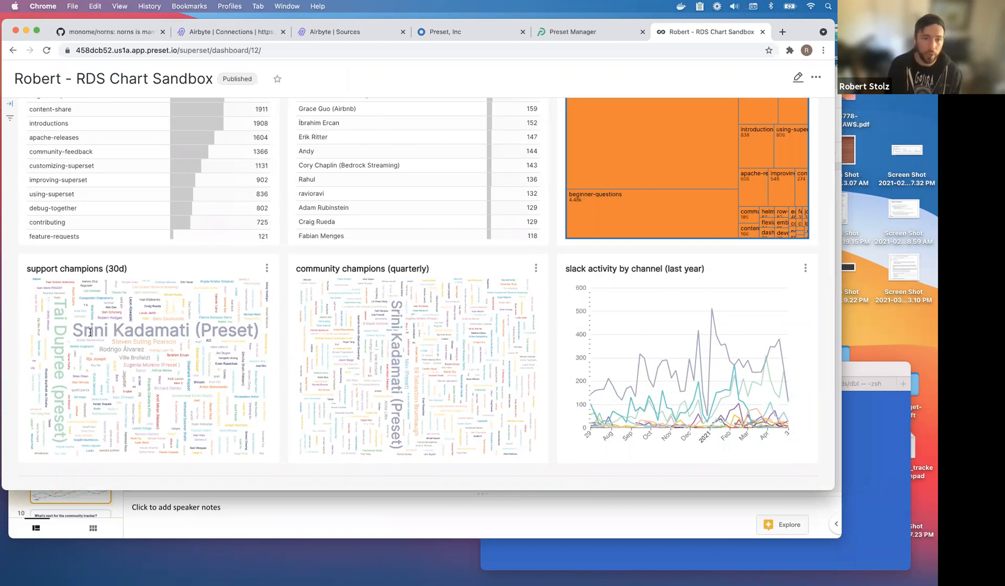
left_click_drag(58, 309, 79, 365)
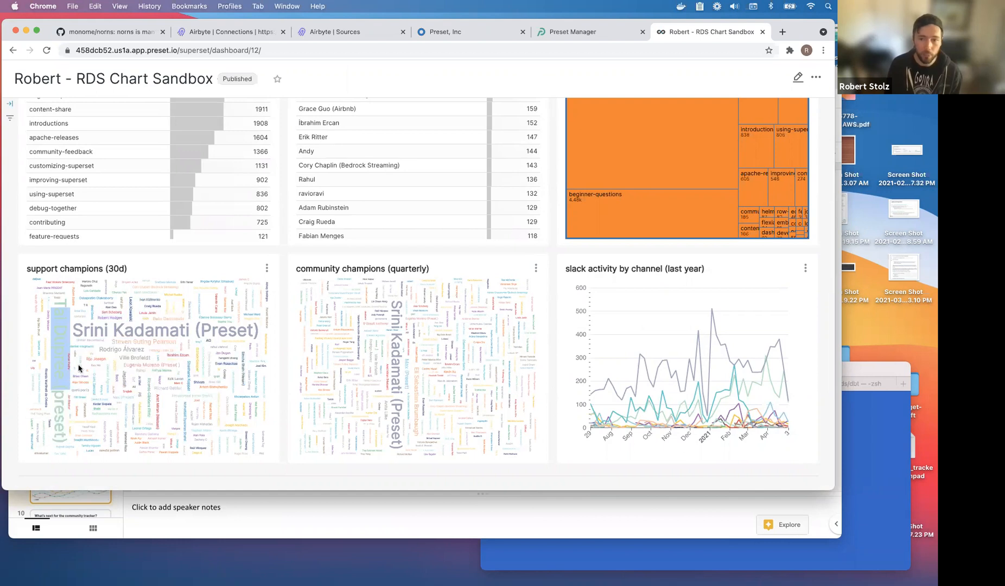
left_click(80, 362)
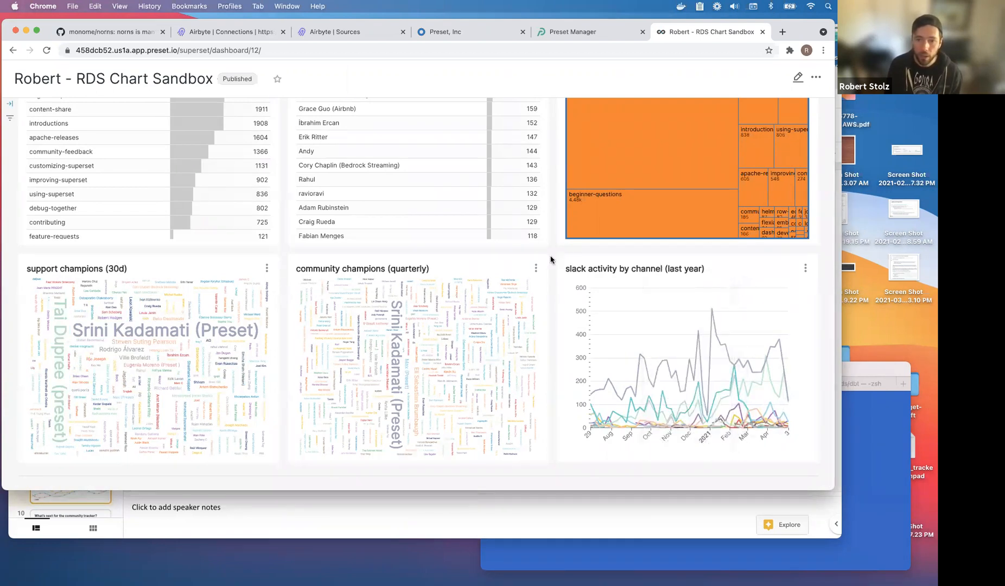
scroll(683, 237, "up", 4)
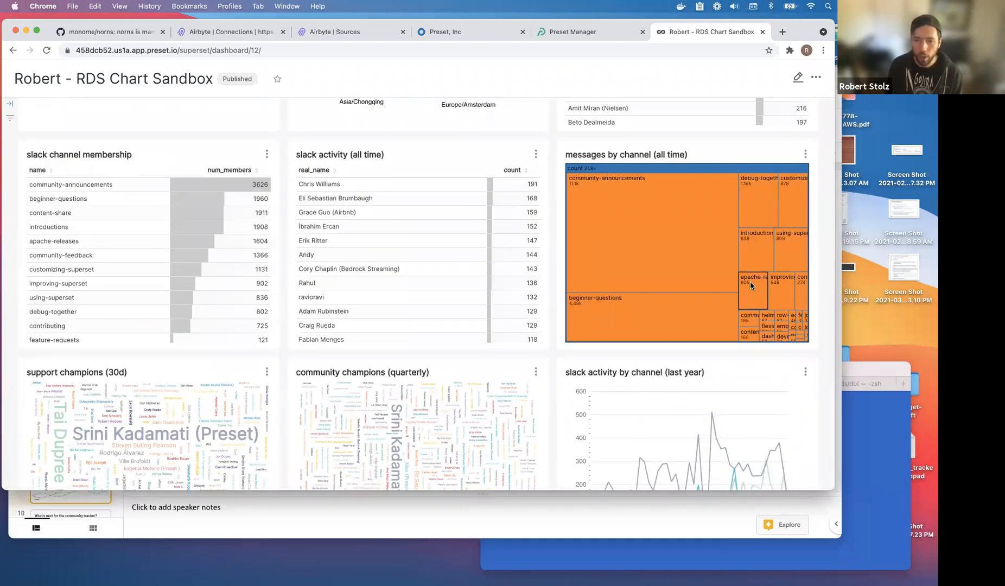
scroll(633, 314, "down", 10)
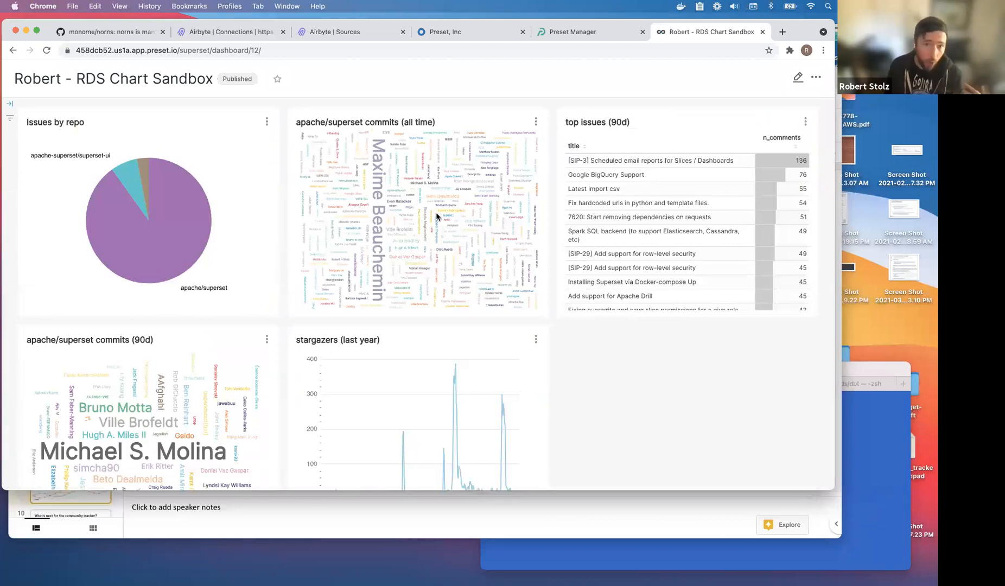
Refocus the browser, scroll back to the dashboard top and swipe back to the Dashboards list.
scroll(409, 217, "down", 3)
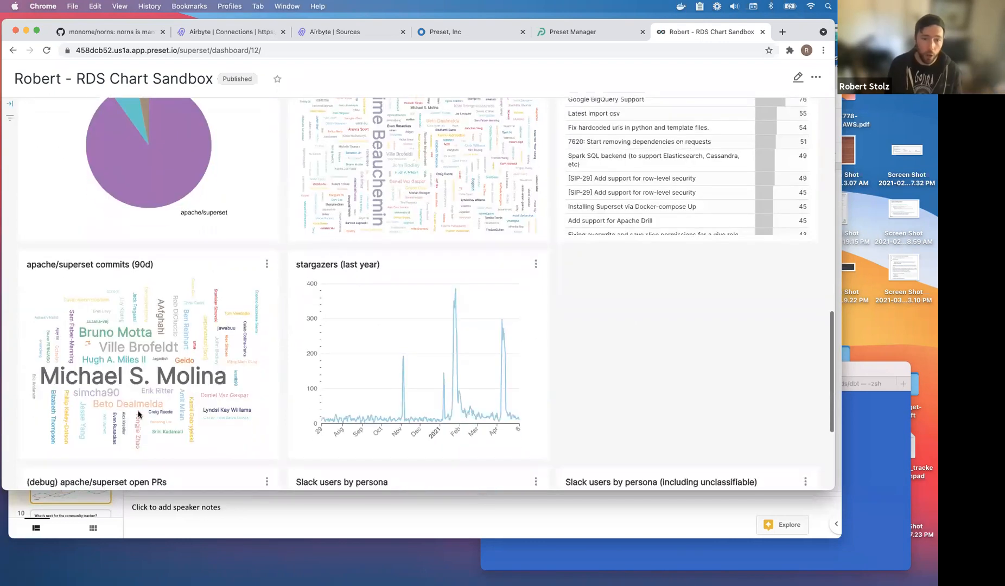
scroll(200, 373, "down", 2)
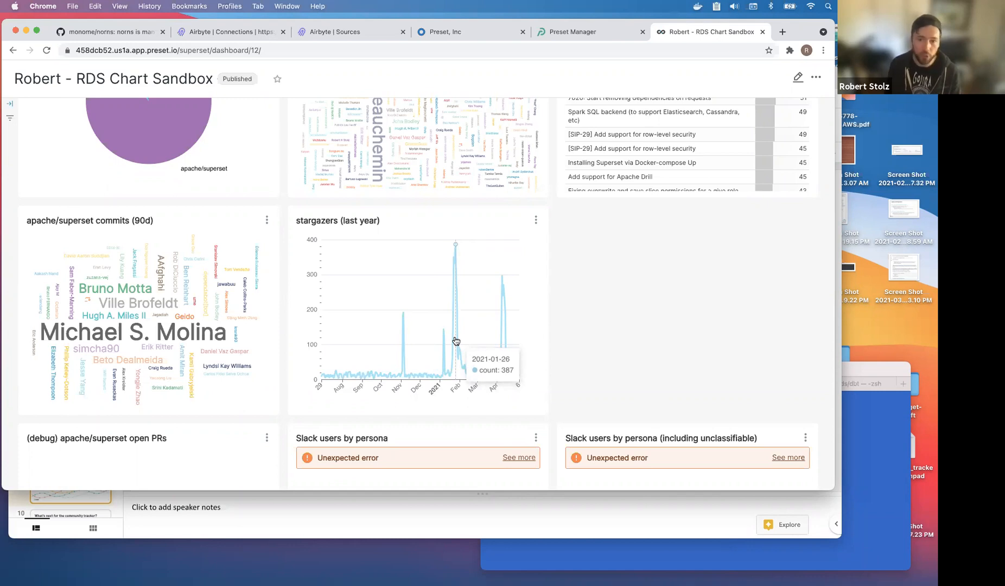
key("super+Tab")
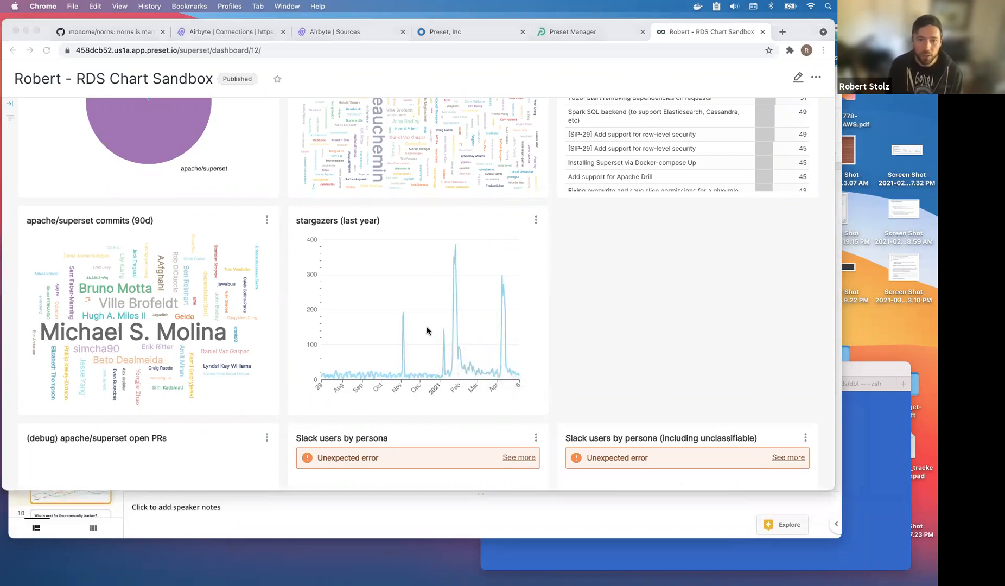
left_click(566, 330)
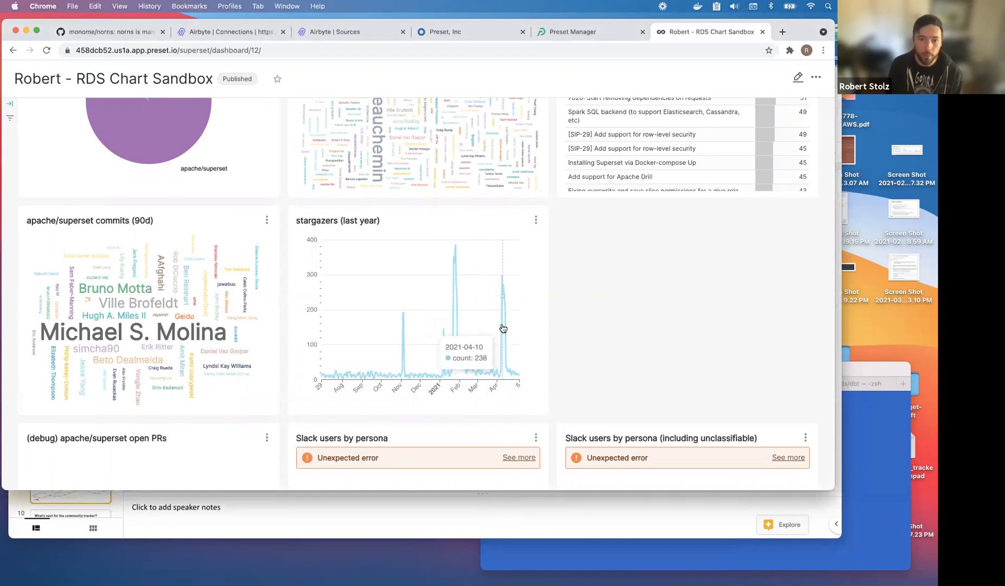
scroll(404, 338, "down", 1)
scroll(405, 338, "down", 1)
scroll(404, 338, "up", 3)
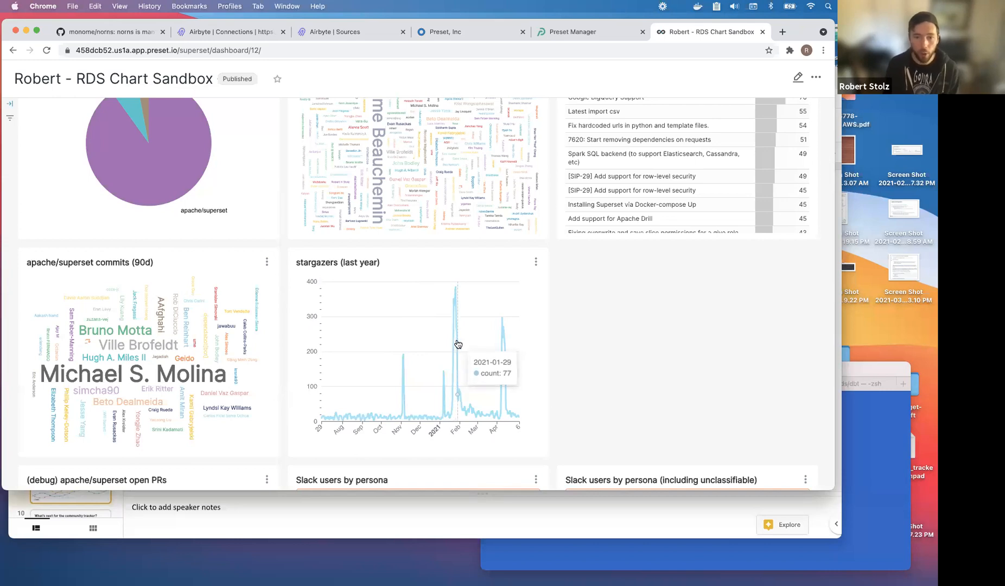
scroll(636, 342, "down", 2)
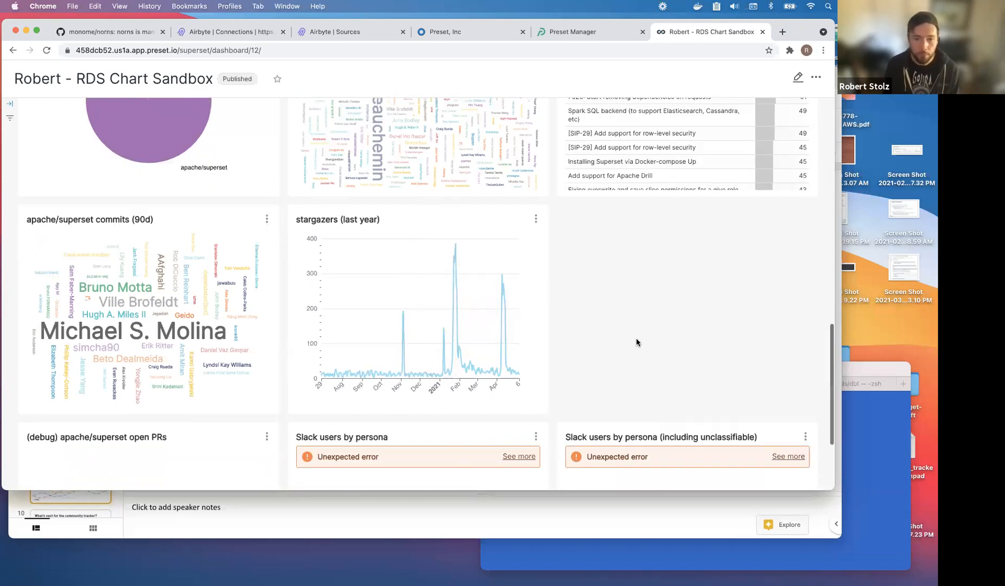
scroll(636, 342, "up", 7)
scroll(636, 339, "up", 10)
scroll(636, 339, "left", 5)
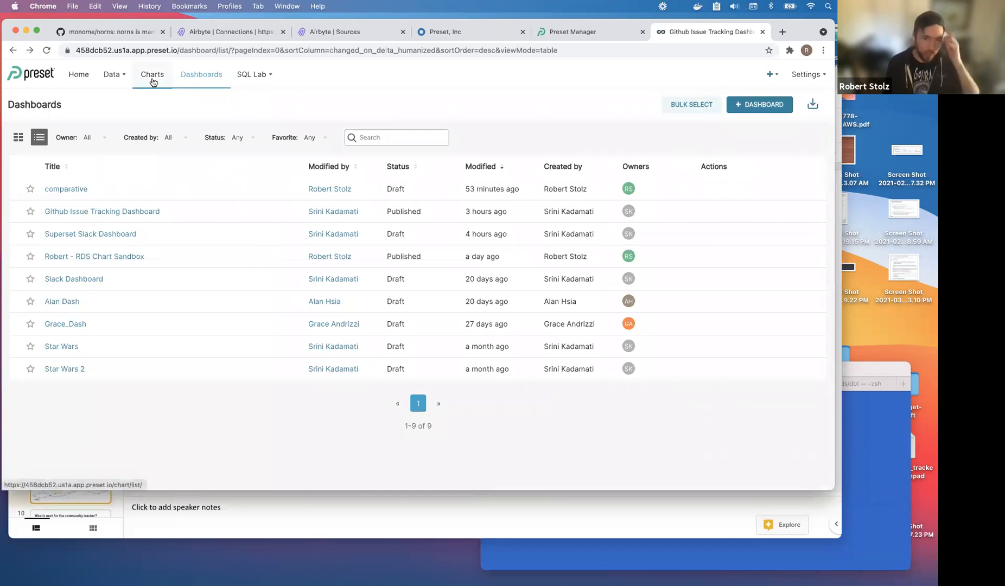
Filter the Datasets list by database, switching from community-data-rds to community-data-bq.
mouse_move(124, 81)
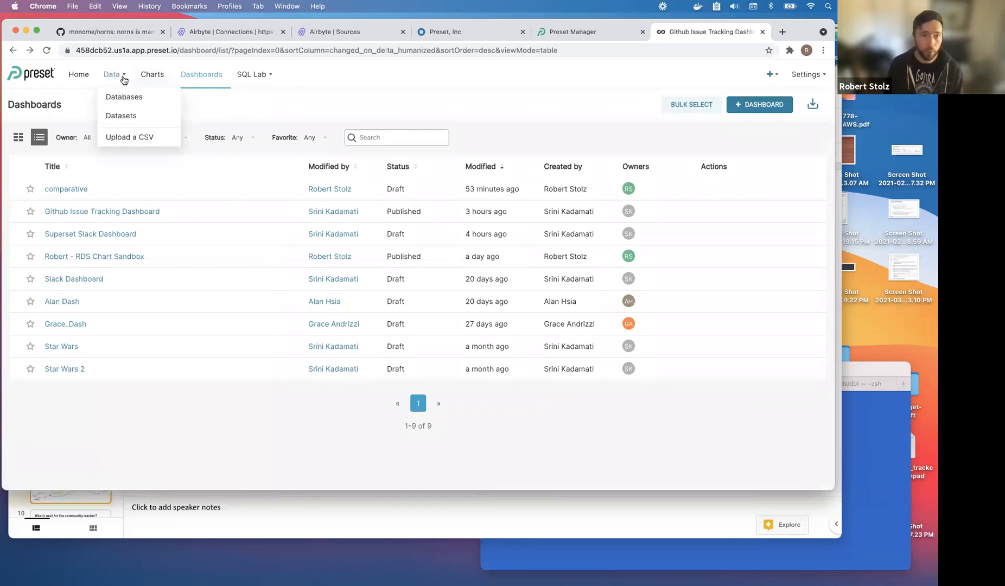
left_click(122, 116)
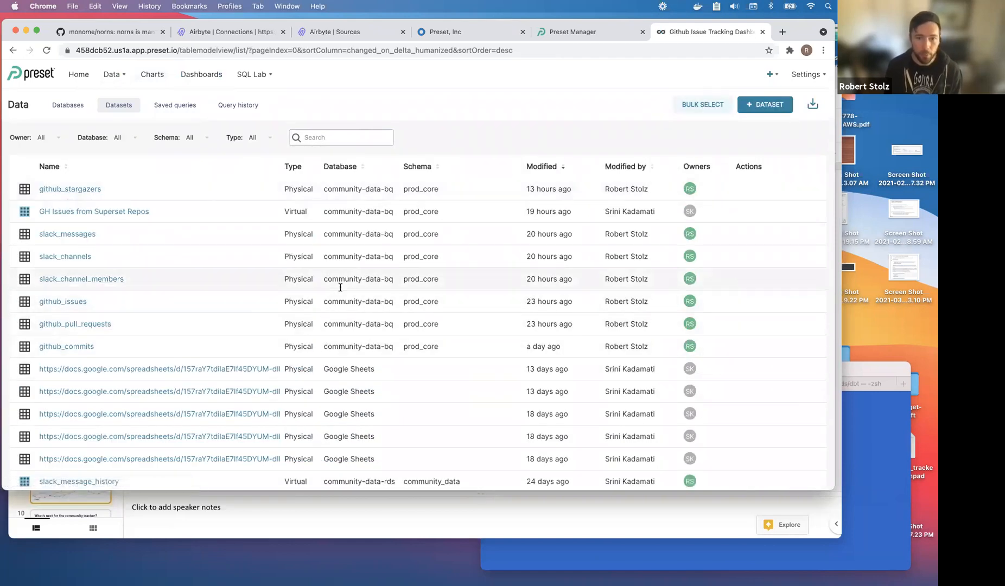
left_click(128, 140)
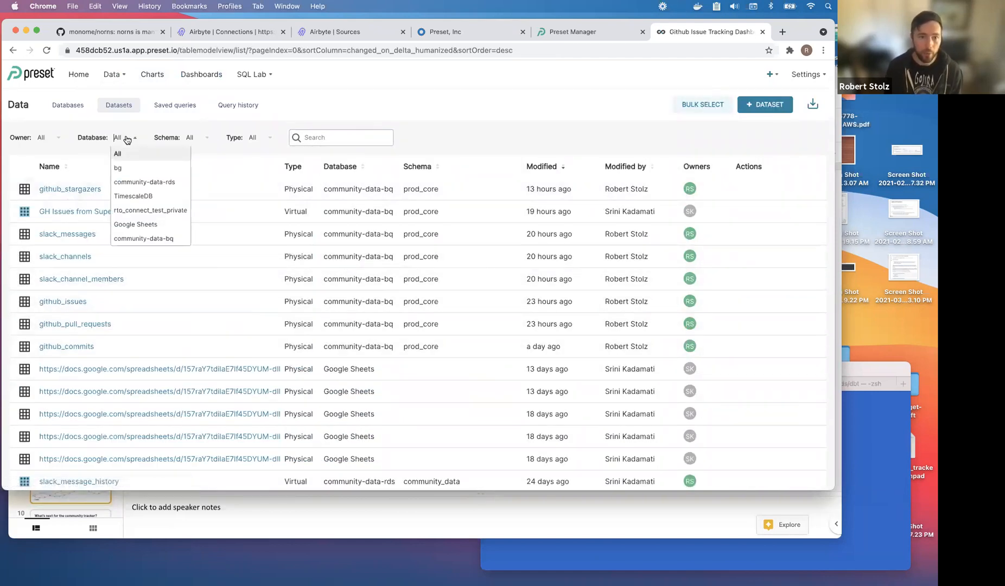
left_click(155, 187)
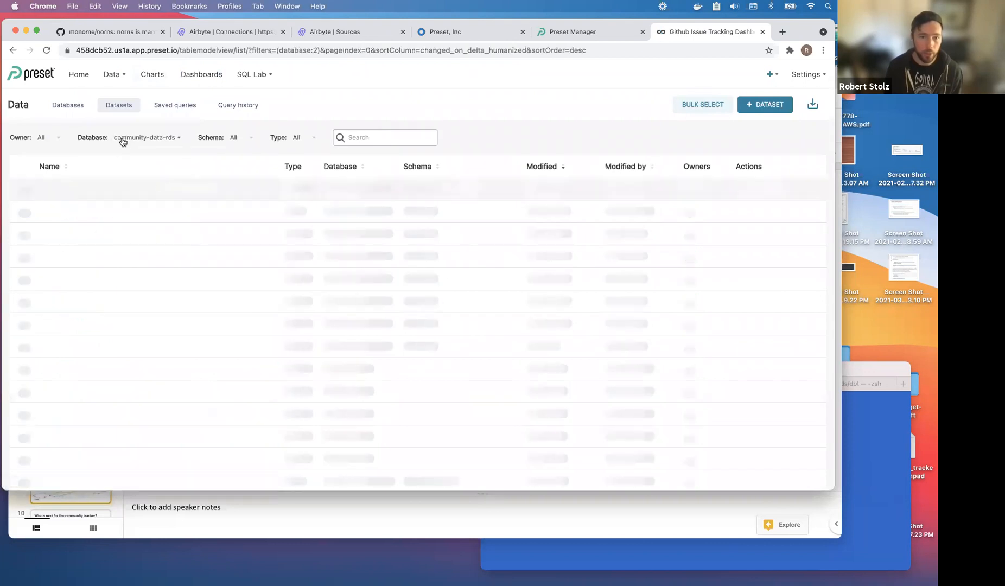
left_click(144, 239)
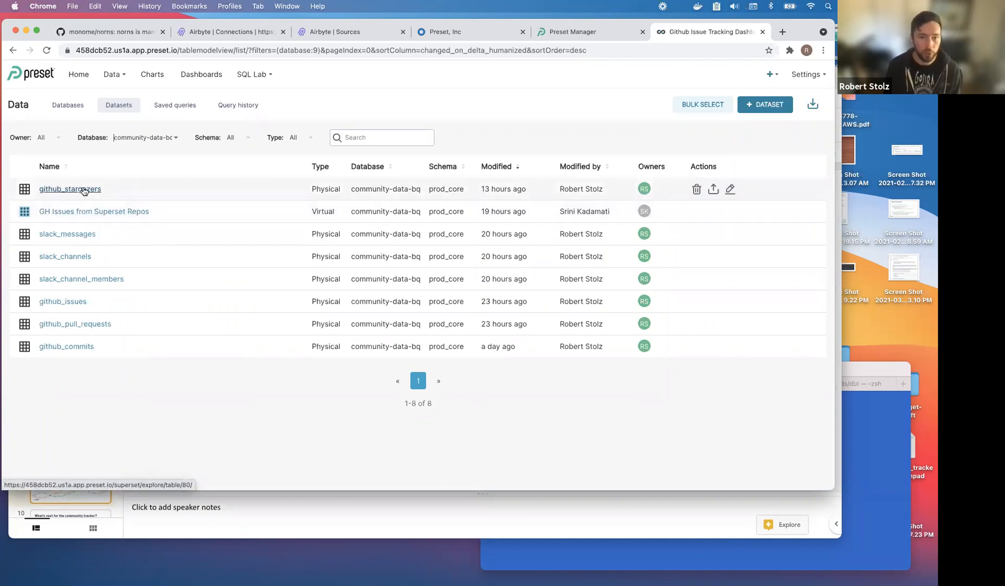
Start a chart on github_stargazers and switch its visualization to Time-series Chart.
left_click(61, 191)
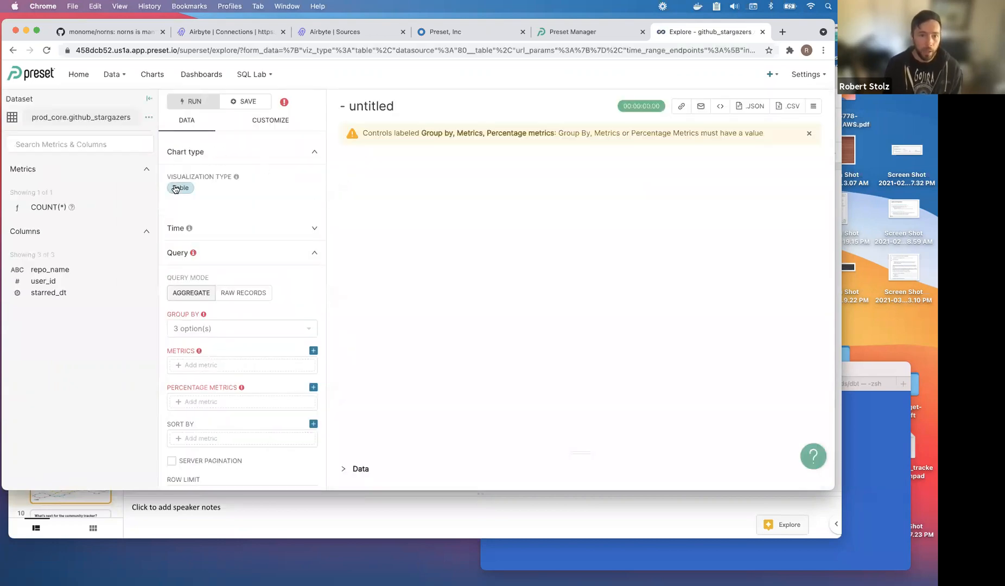
left_click(180, 188)
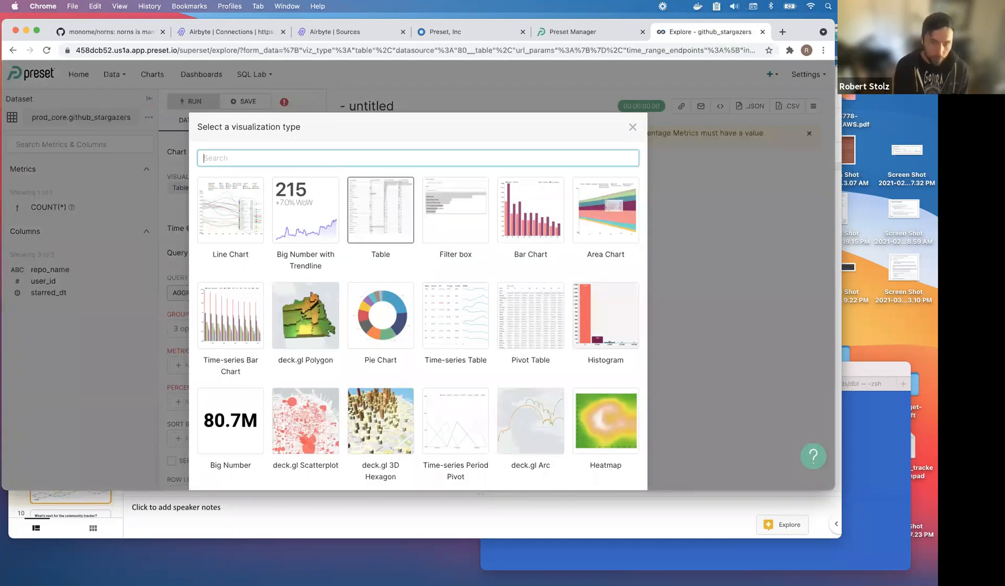
type("time-")
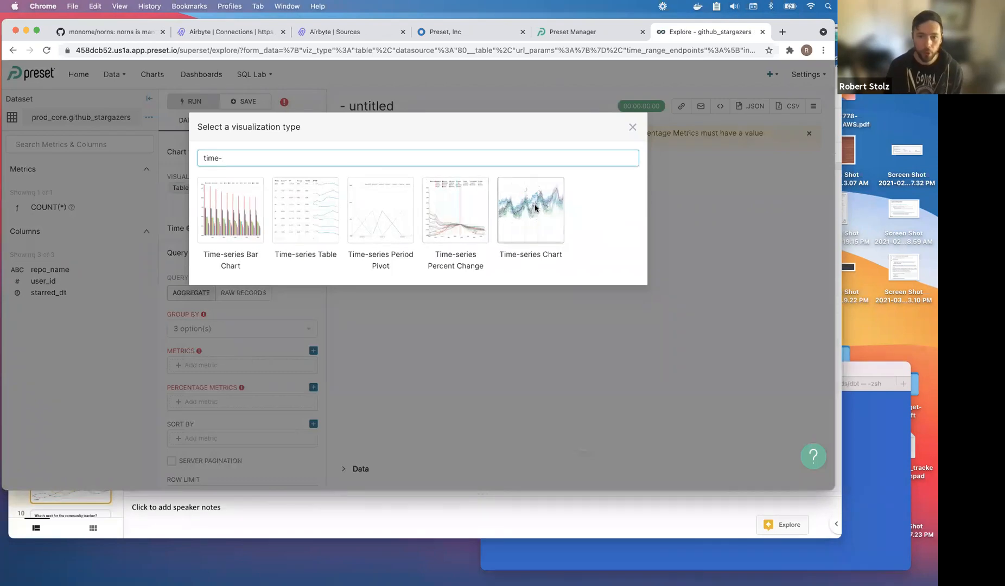
left_click(535, 209)
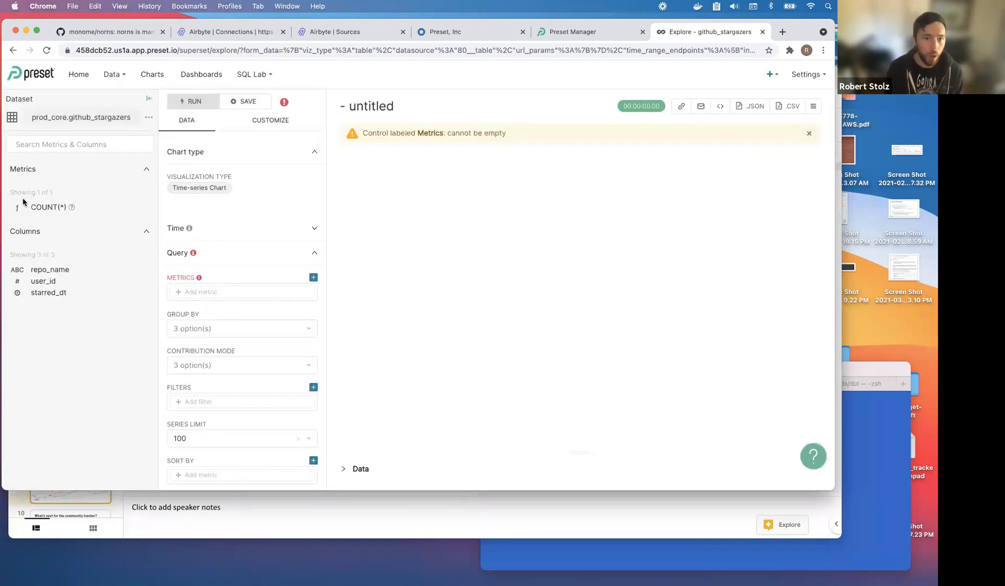
left_click(150, 118)
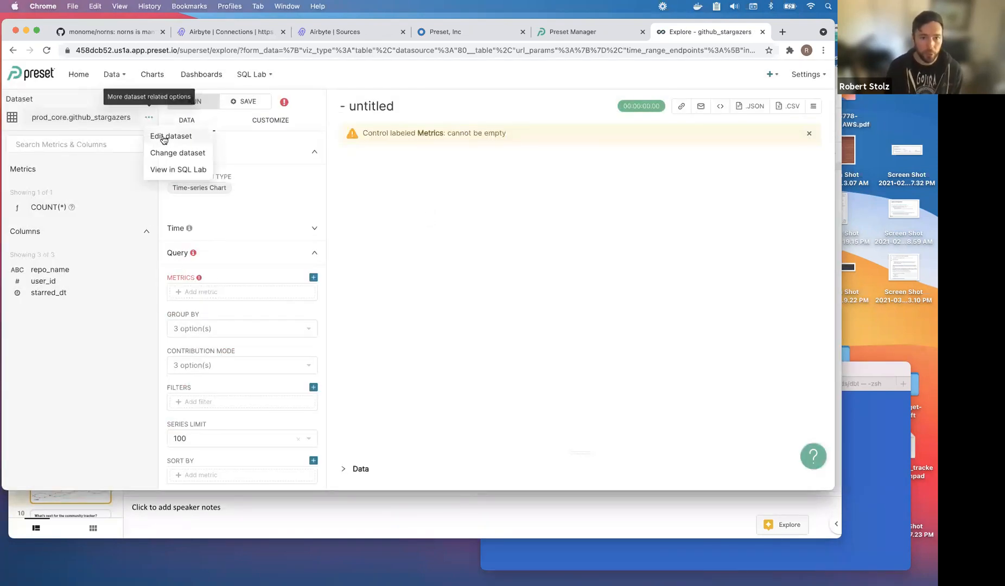
Edit the github_stargazers dataset to mark starred_dt as temporal and save the change.
left_click(163, 136)
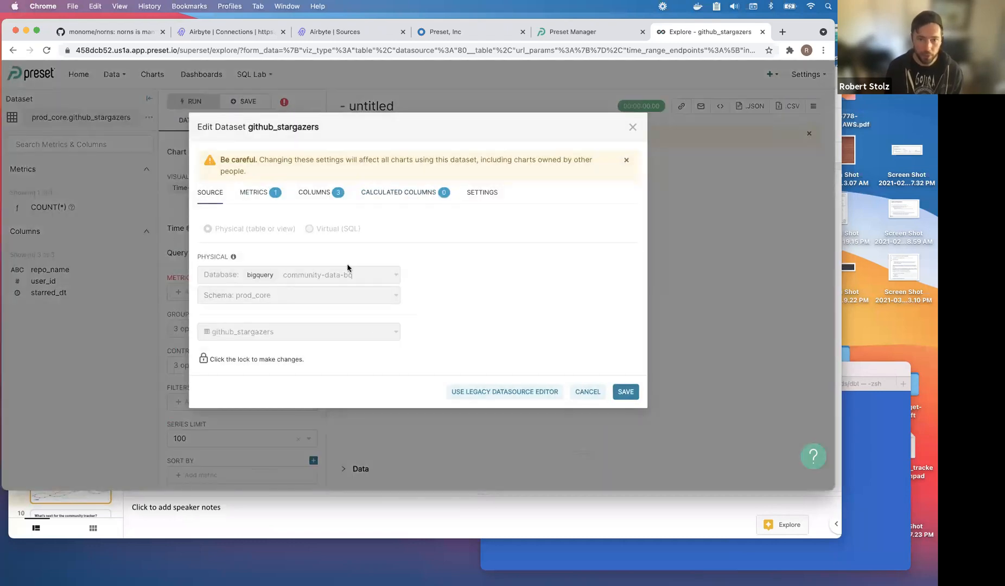
left_click(314, 195)
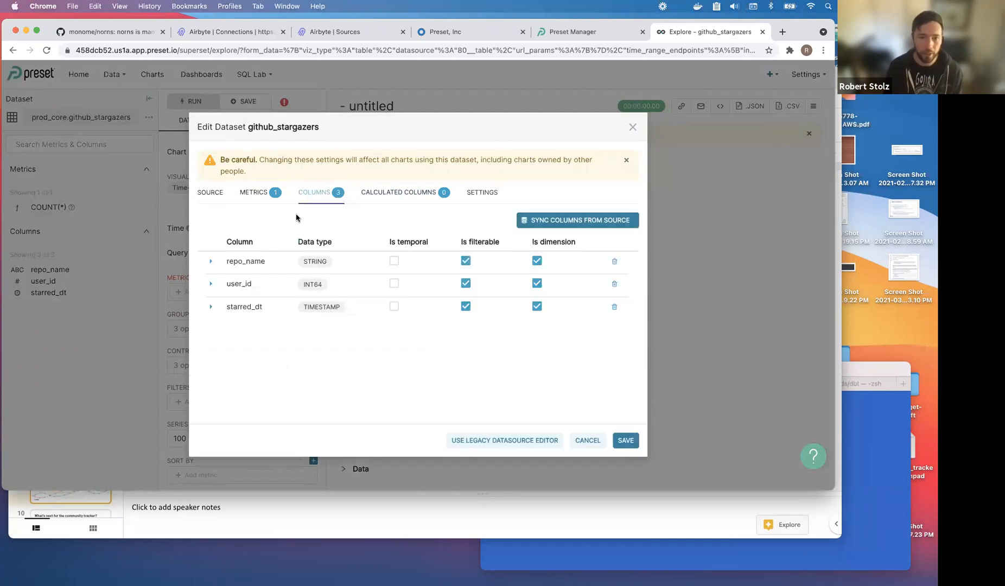
left_click(324, 307)
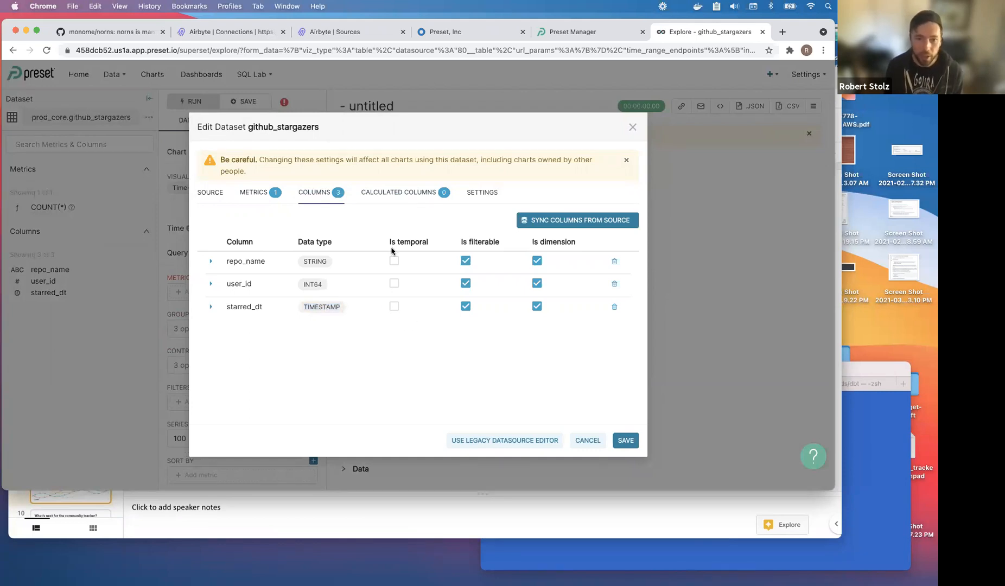
left_click(394, 306)
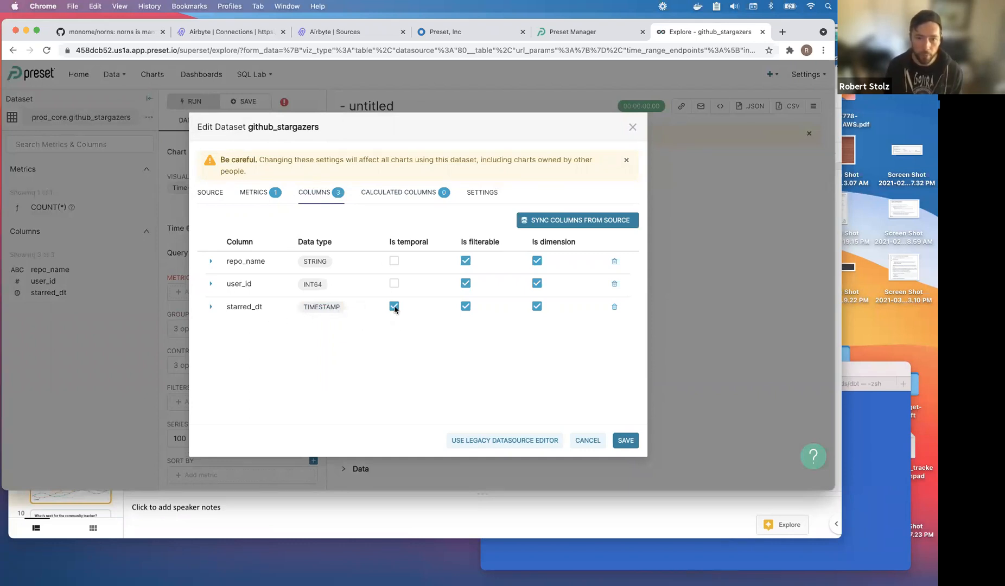
left_click(630, 441)
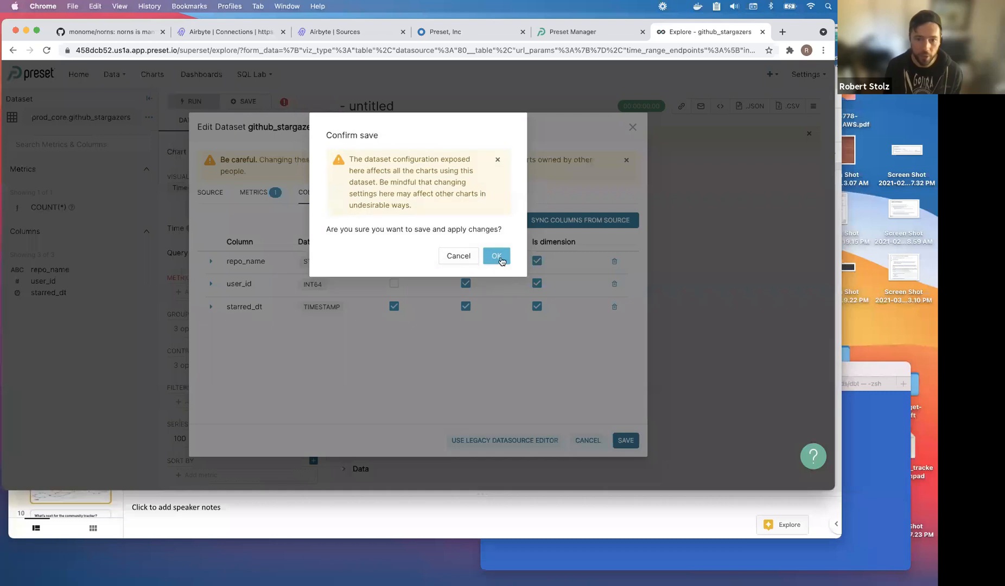
left_click(496, 253)
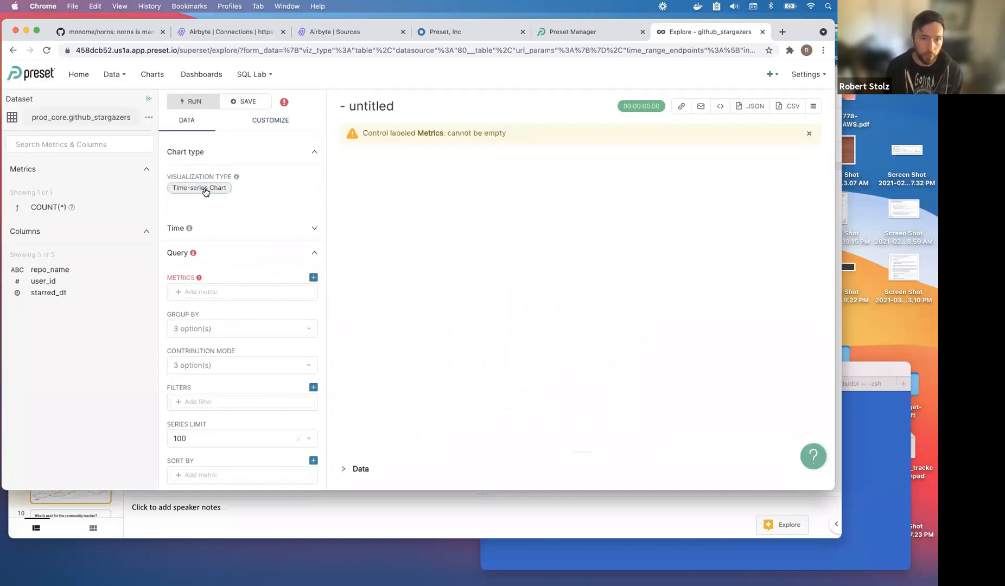
Try COUNT(*) as a metric and set Group By to repo_name.
left_click(262, 292)
left_click(367, 302)
left_click(112, 343)
left_click(215, 329)
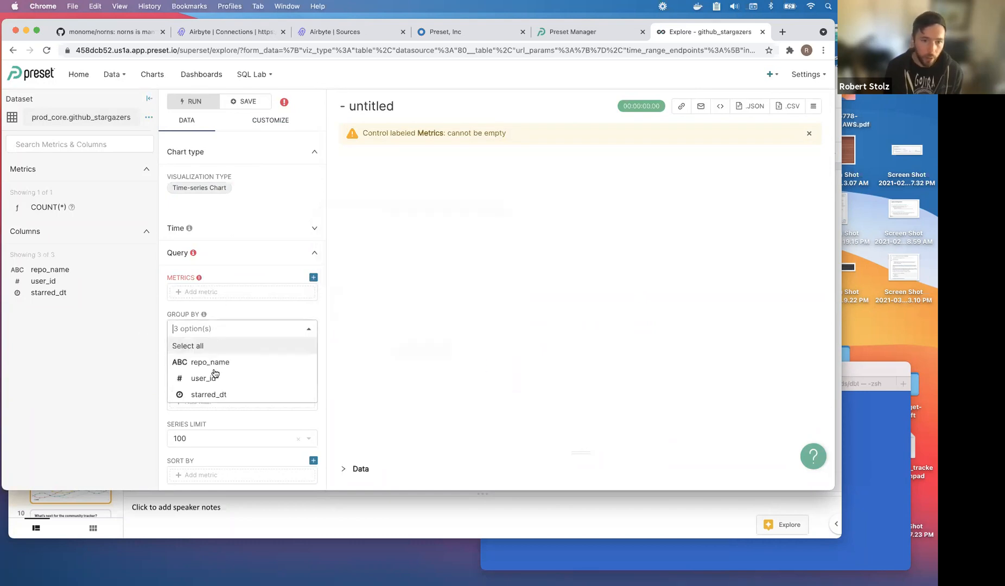
left_click(214, 367)
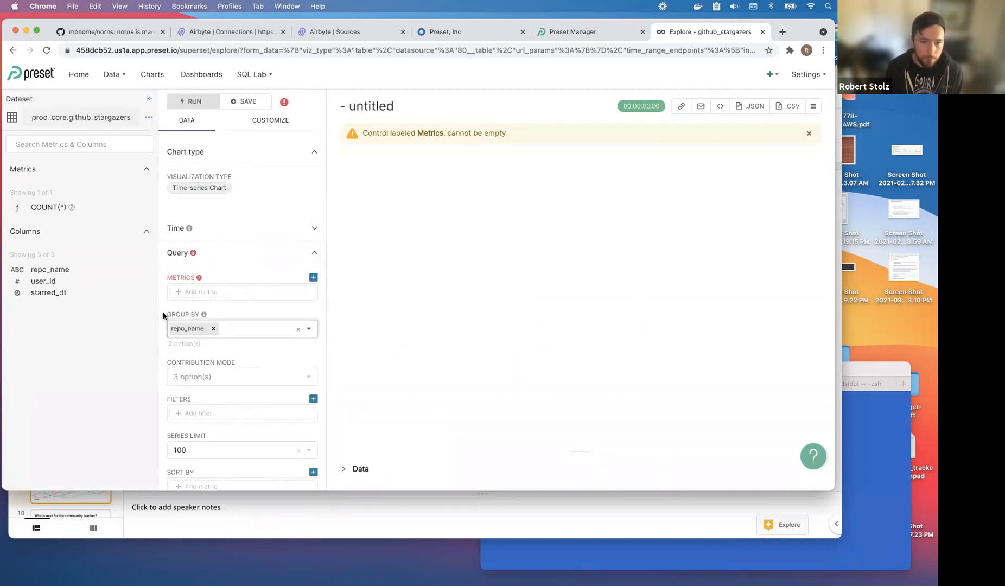
Add the saved COUNT(*) metric and run the query to plot stargazers per repo.
left_click(210, 293)
left_click(402, 245)
left_click(382, 279)
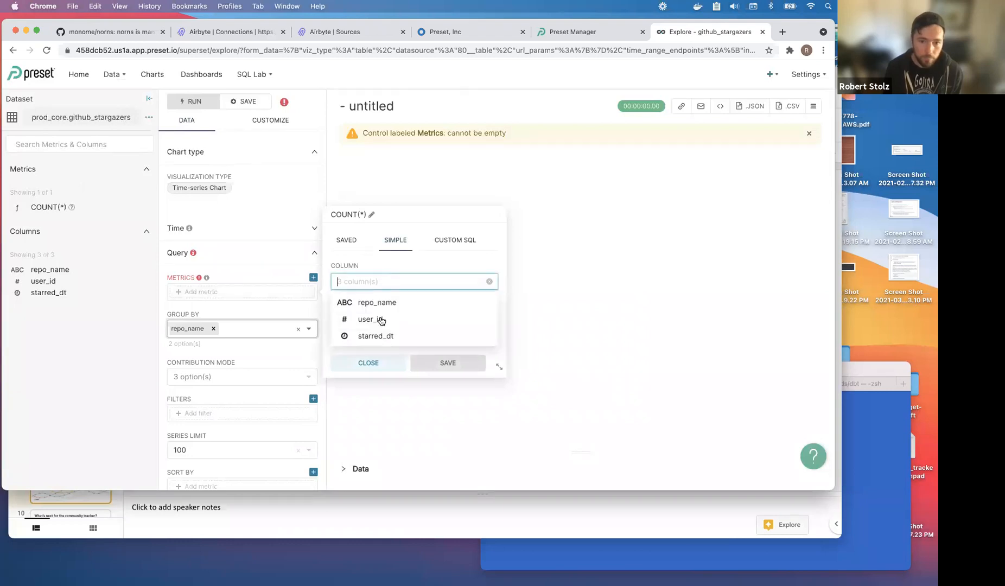
left_click(350, 241)
left_click(363, 283)
left_click(374, 302)
left_click(448, 362)
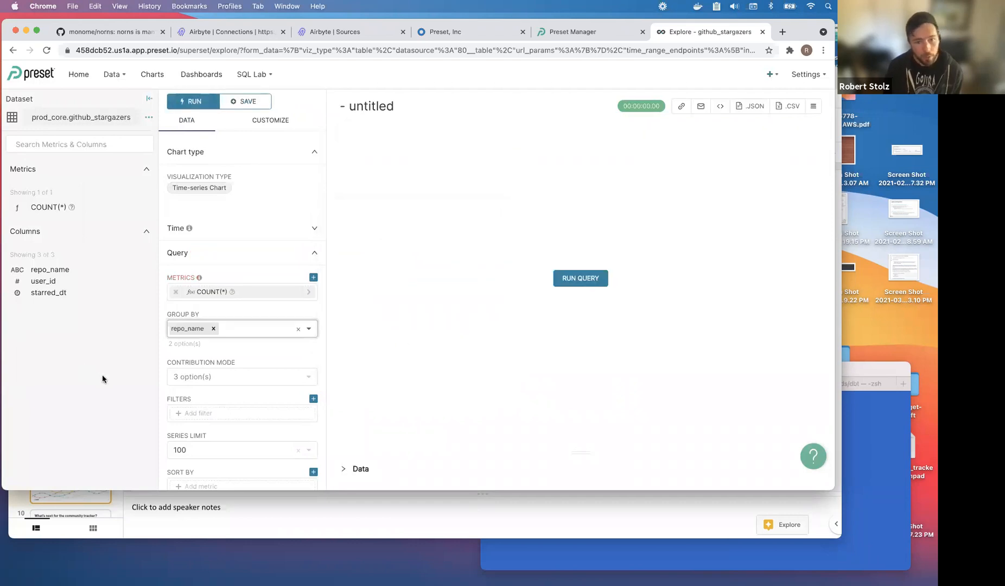
scroll(171, 366, "down", 5)
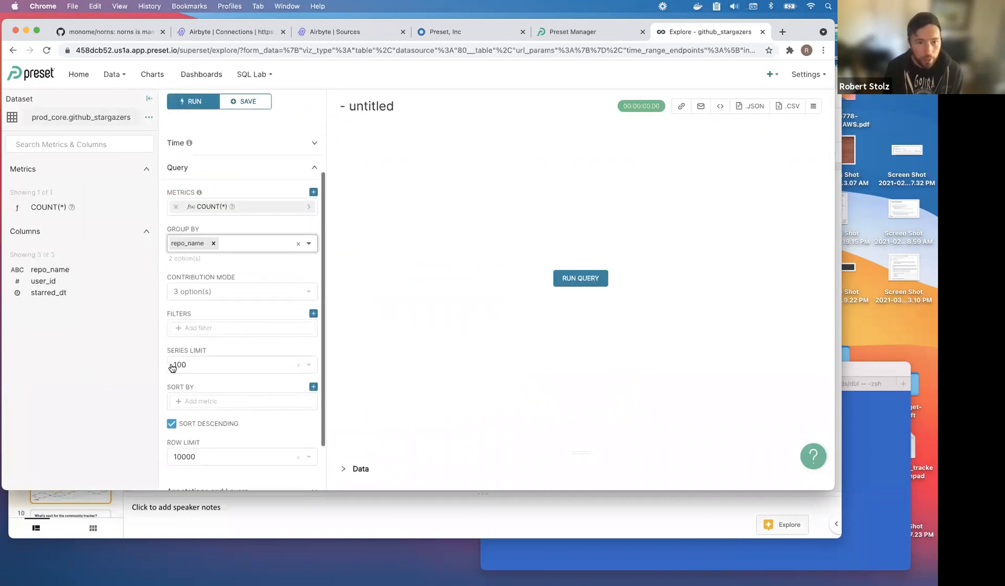
left_click(581, 278)
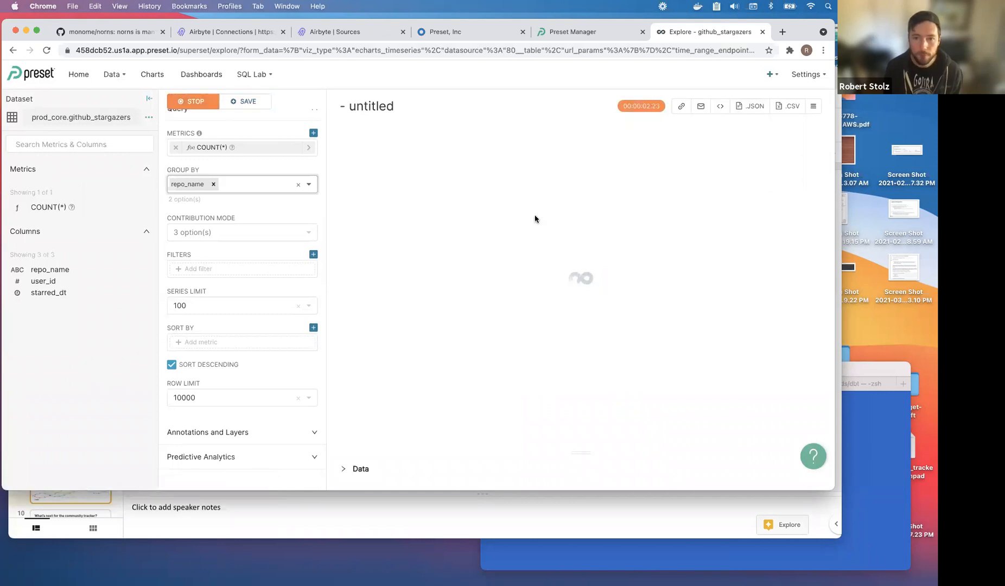
scroll(274, 293, "up", 5)
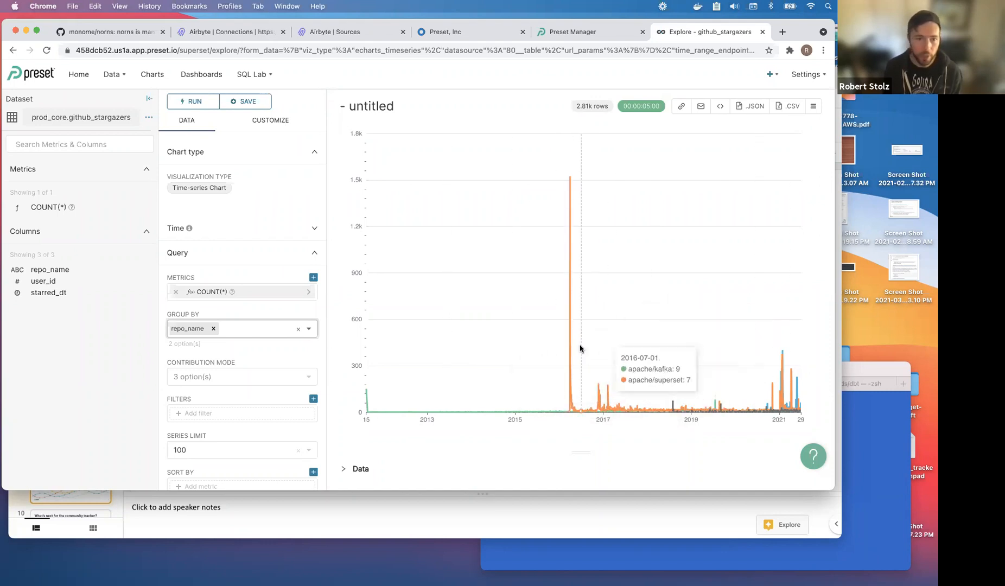
Limit the stargazer chart to the last quarter, rerun it, then check Airbyte's connection status.
left_click(205, 237)
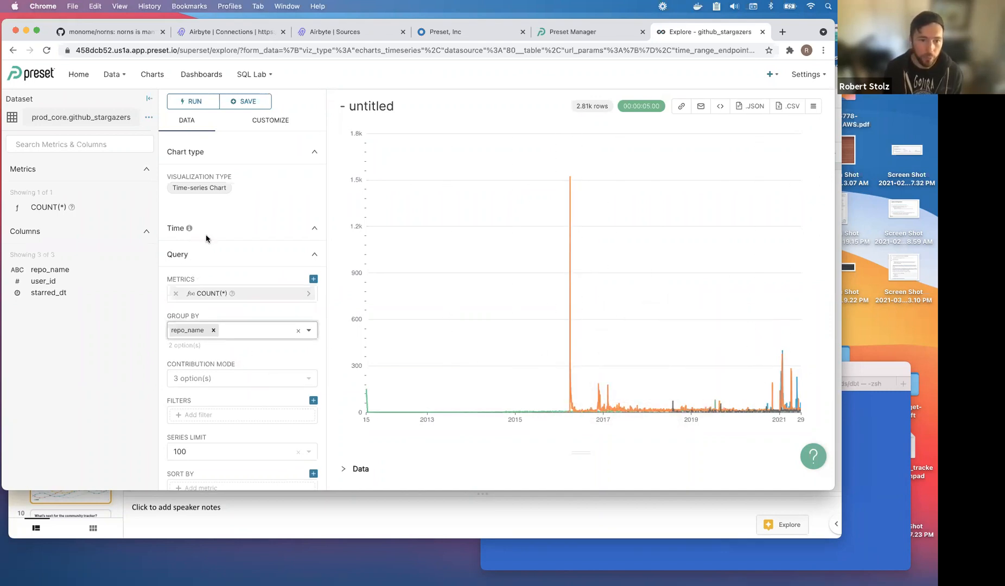
left_click(190, 338)
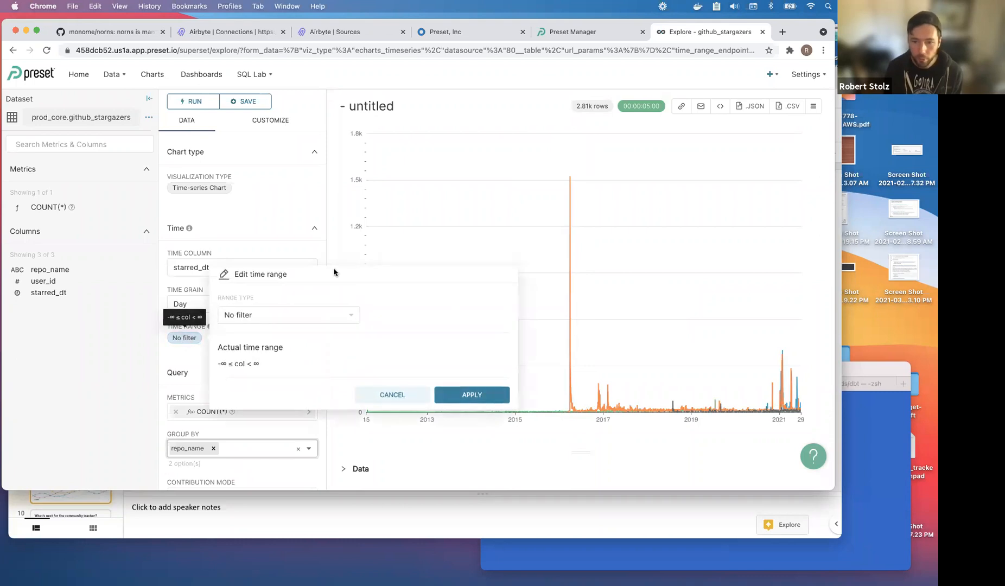
left_click(291, 313)
left_click(269, 335)
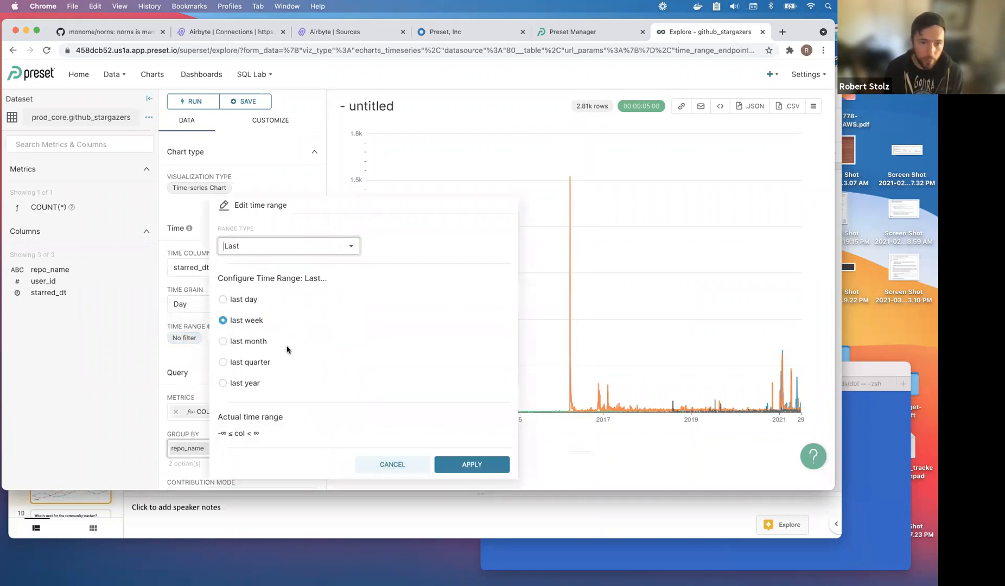
left_click(233, 363)
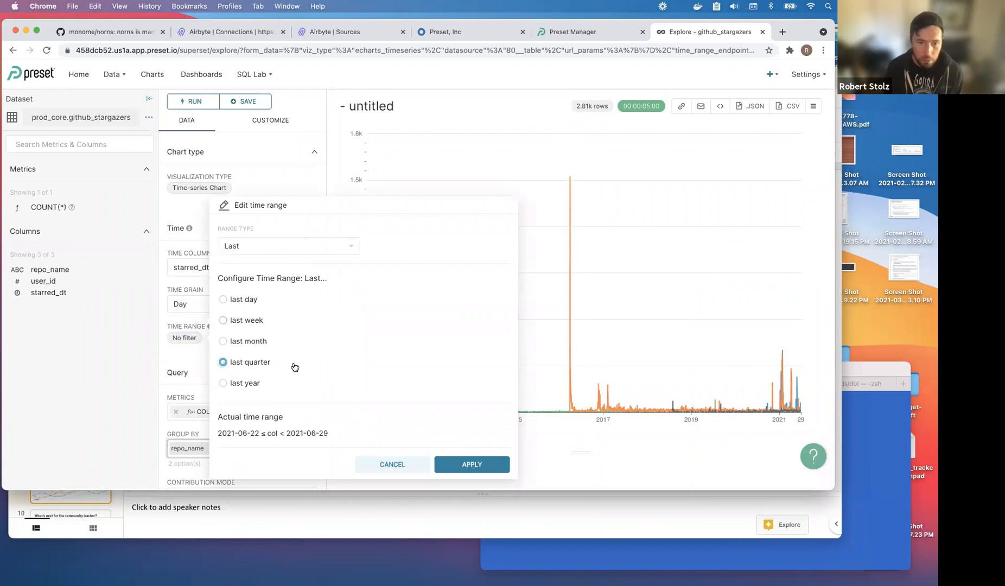
left_click(472, 464)
left_click(601, 278)
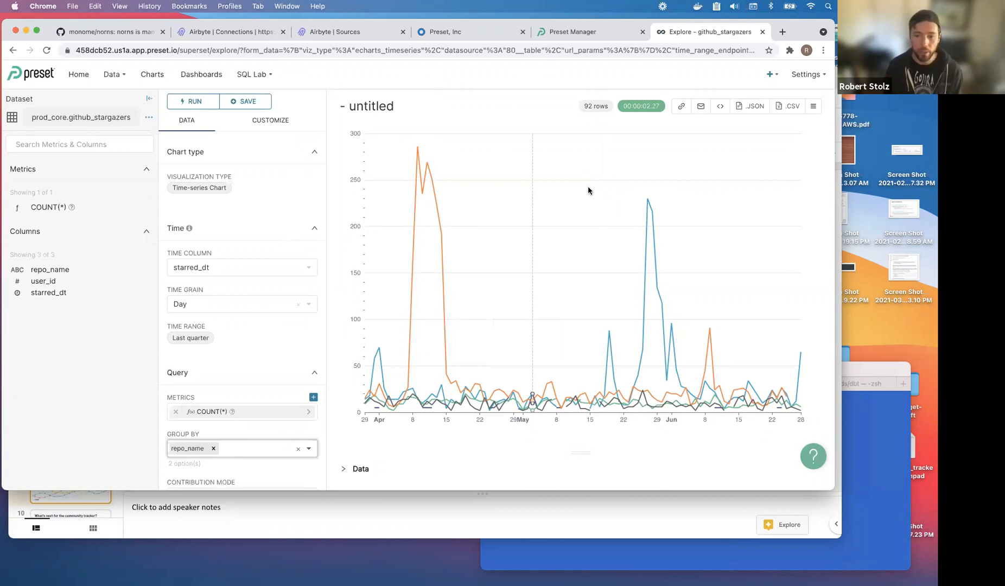
left_click(347, 33)
left_click(228, 36)
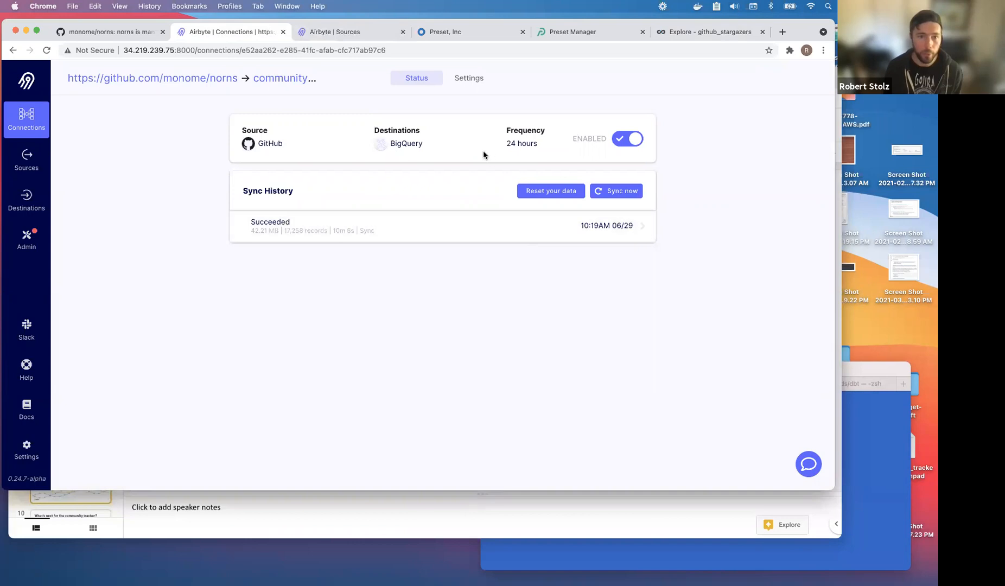
Review the monome/norns repo entry in dbt_project.yml, then return to the terminal desktop.
left_click(851, 436)
key("ctrl+Right")
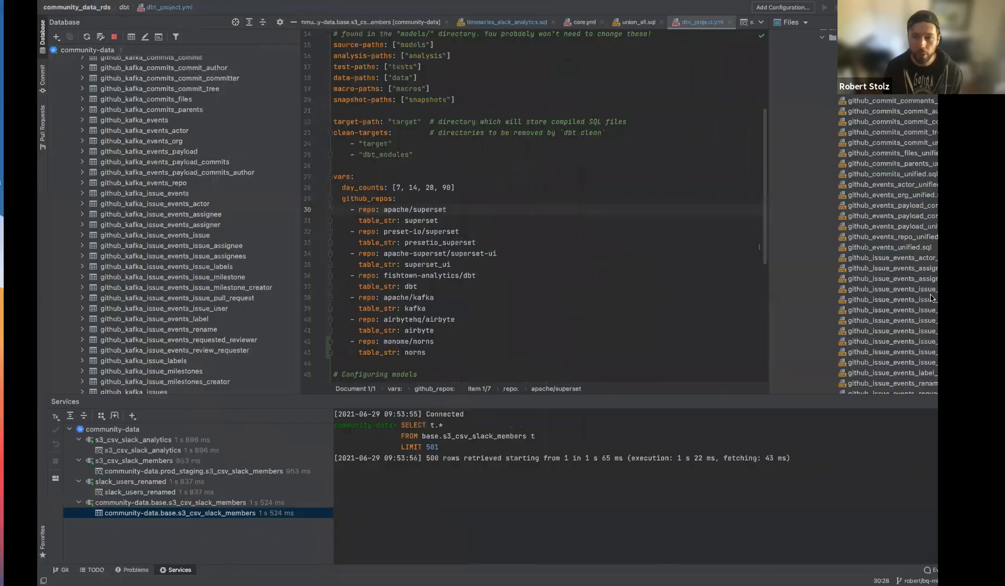
scroll(884, 293, "up", 8)
scroll(882, 293, "down", 10)
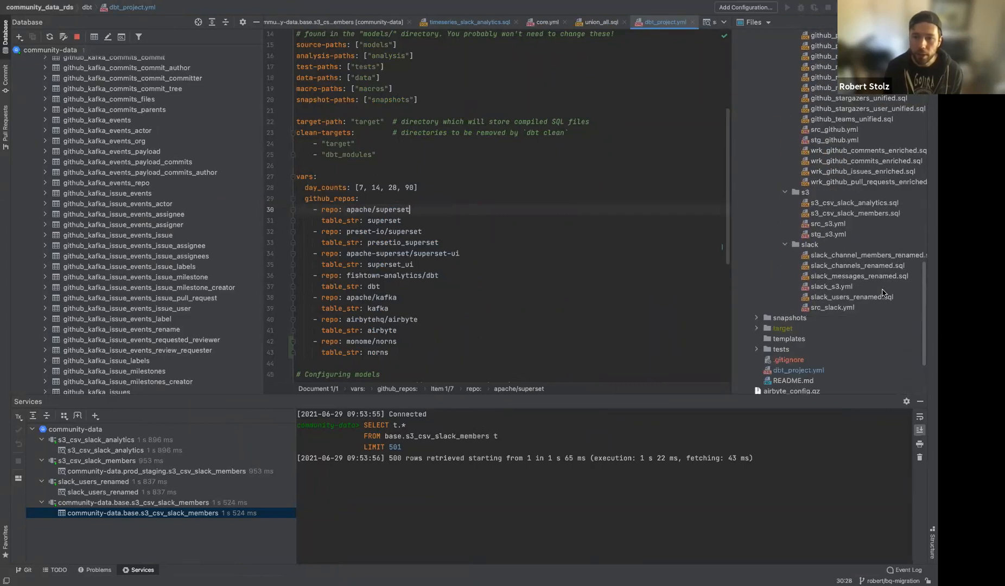
left_click(821, 371)
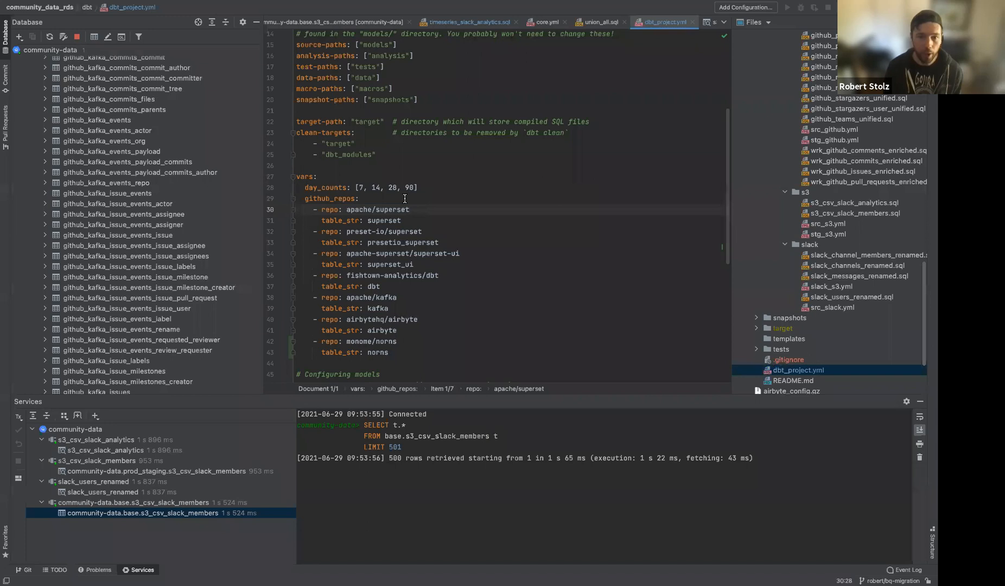
left_click_drag(401, 353, 305, 341)
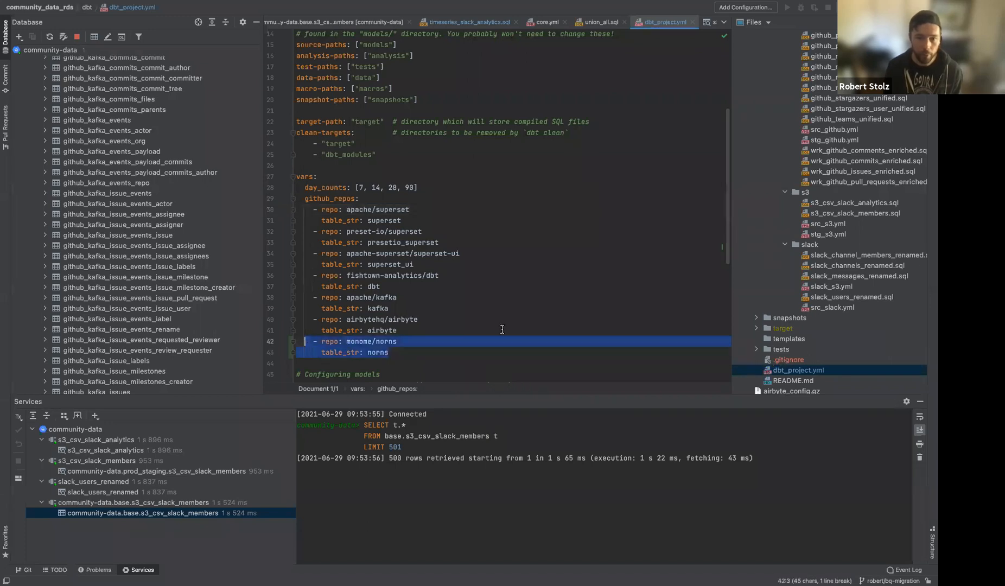
left_click(485, 328)
key("ctrl+Left")
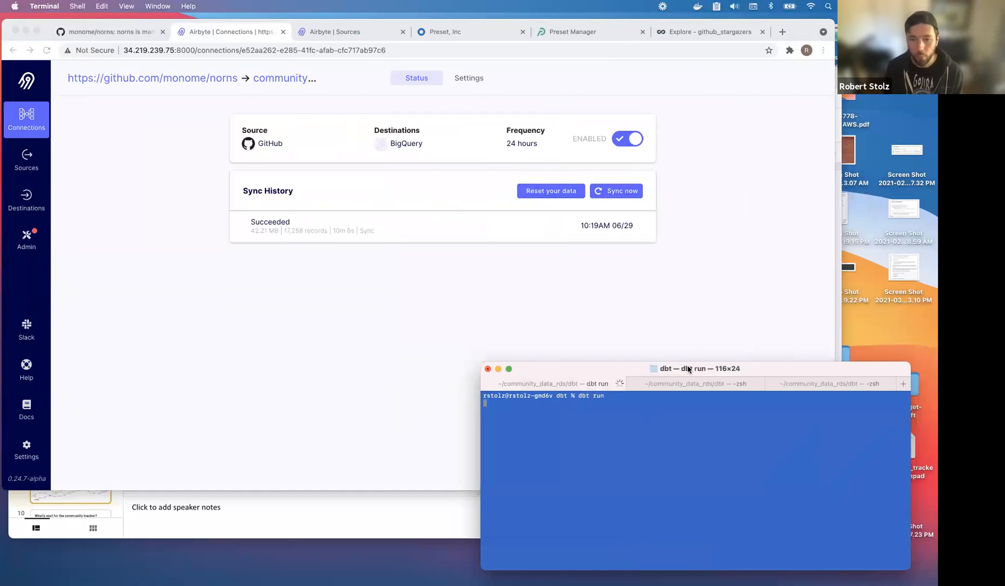
Run dbt docs generate in the second terminal session and dbt docs serve in the third.
left_click_drag(688, 369, 699, 255)
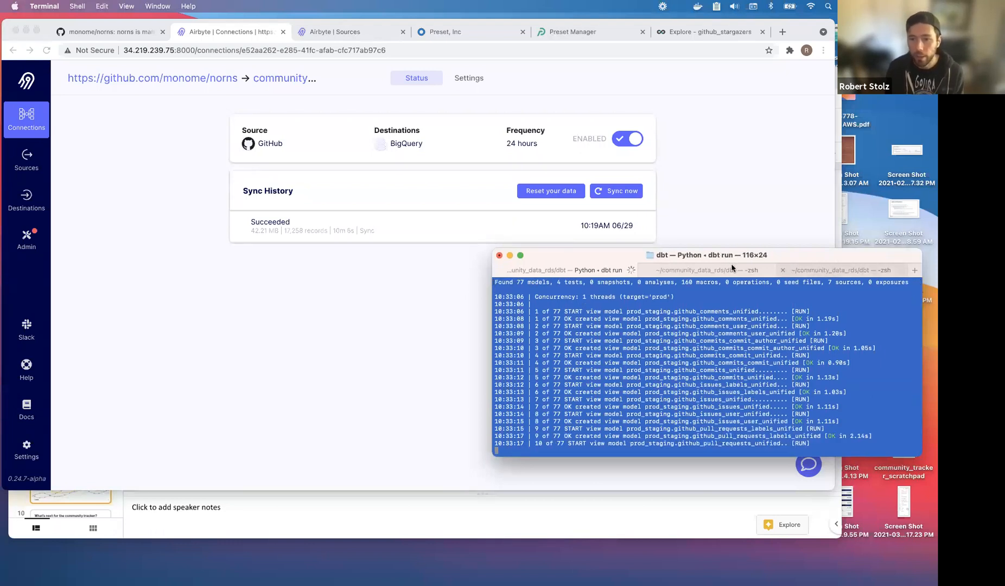
left_click(702, 269)
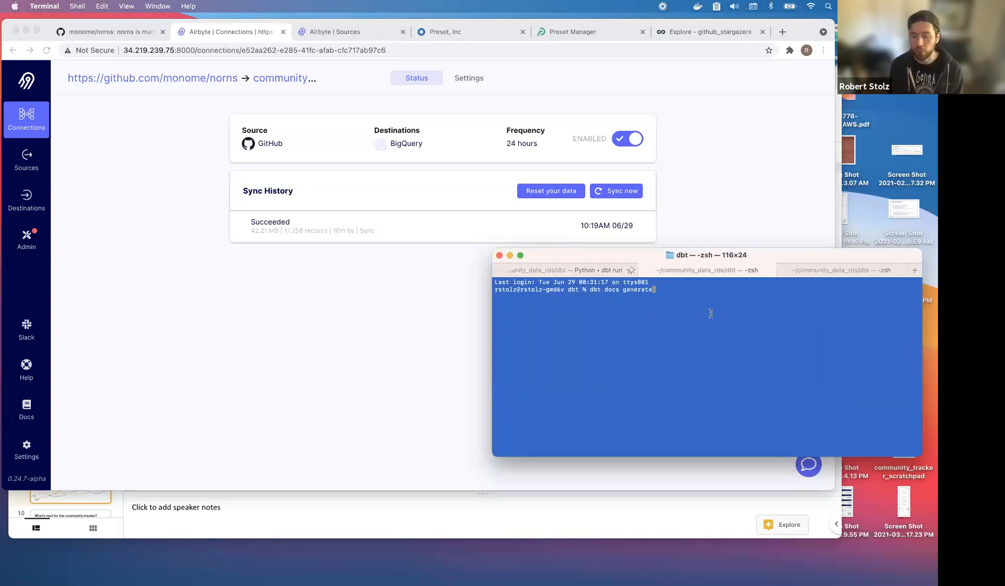
key("Return")
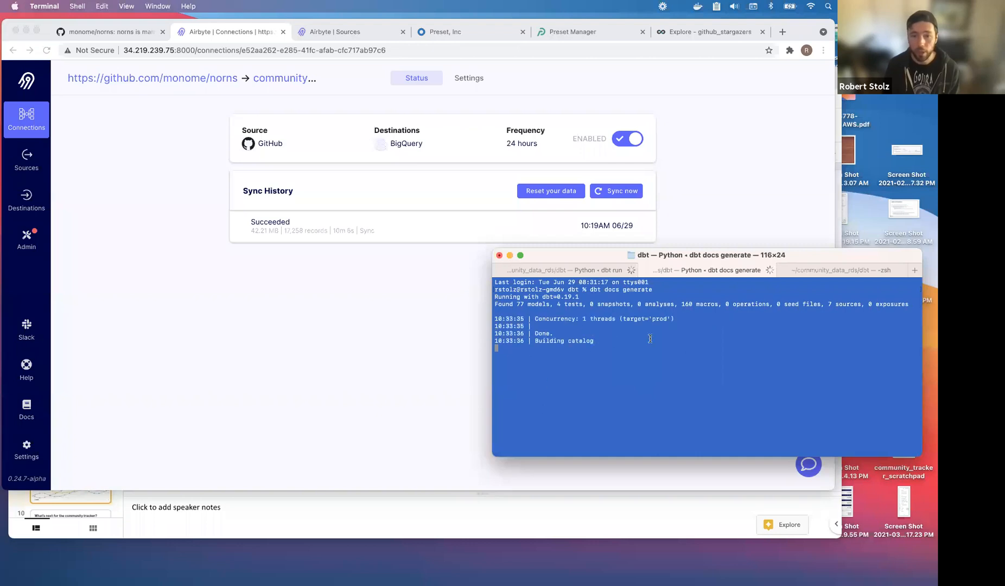
left_click(847, 269)
key("Return")
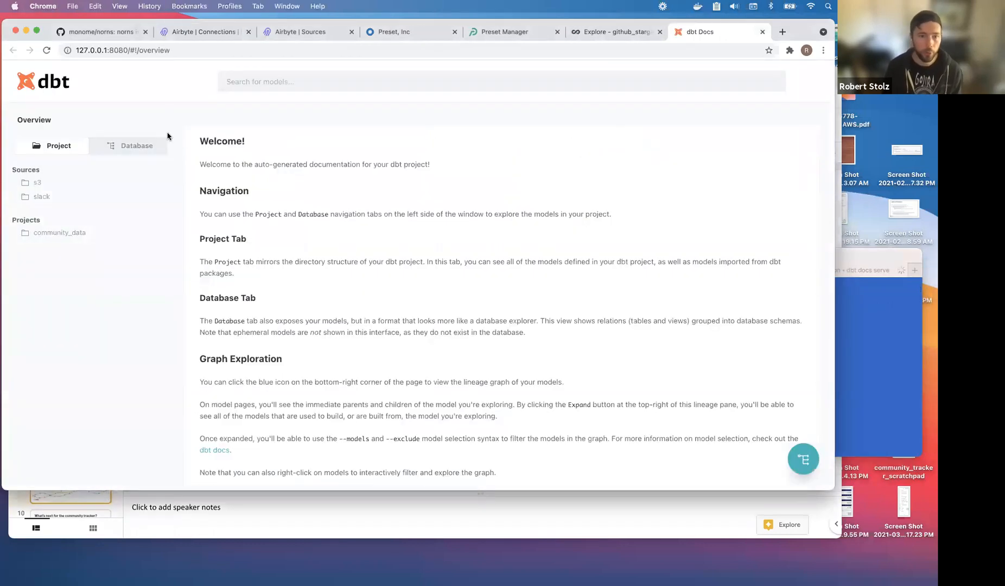
Expand community_data > models > core, open github_pull_requests and show its lineage graph.
left_click(55, 237)
left_click(57, 247)
left_click(54, 318)
left_click(67, 332)
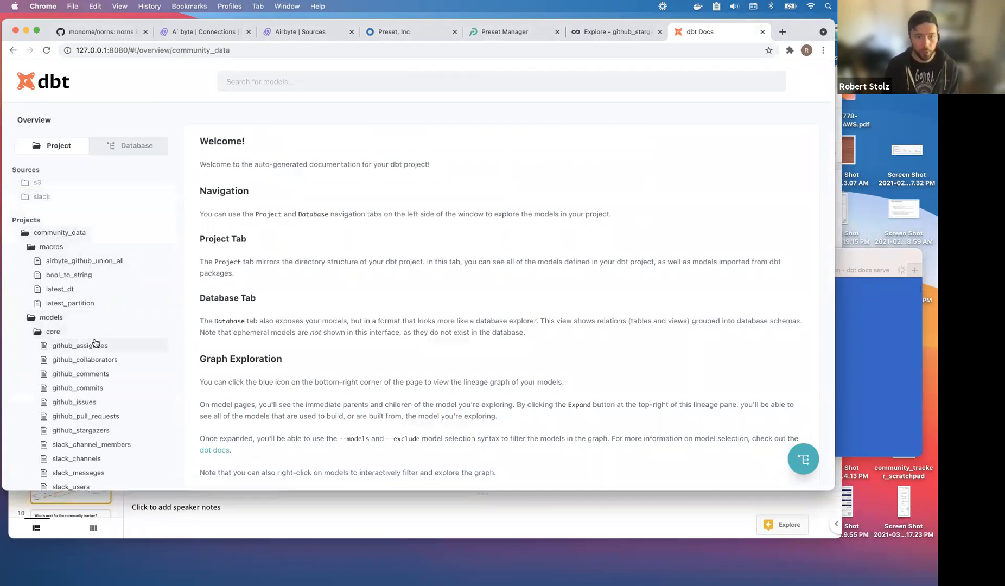
left_click(76, 416)
scroll(164, 332, "down", 2)
scroll(332, 324, "down", 5)
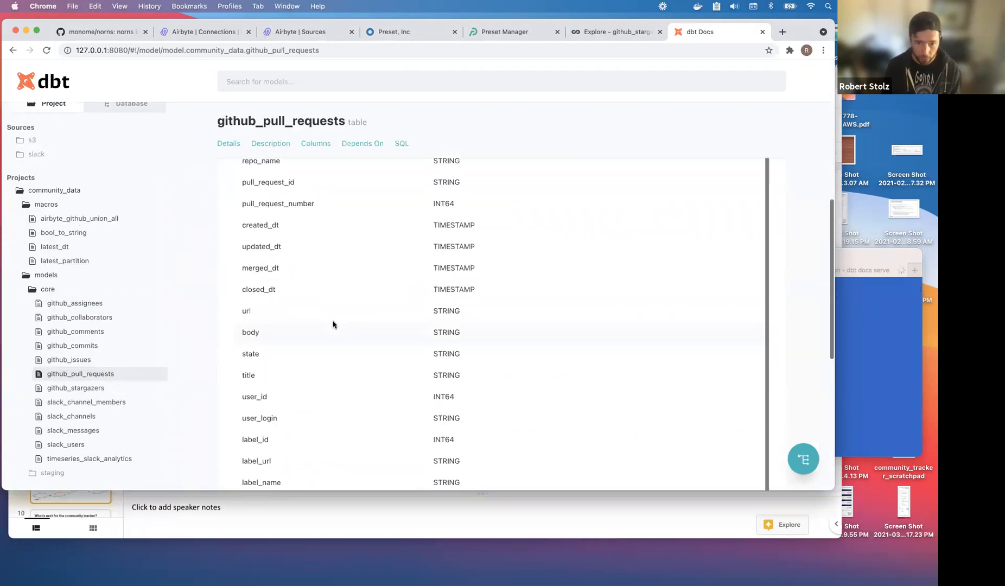
scroll(333, 325, "up", 5)
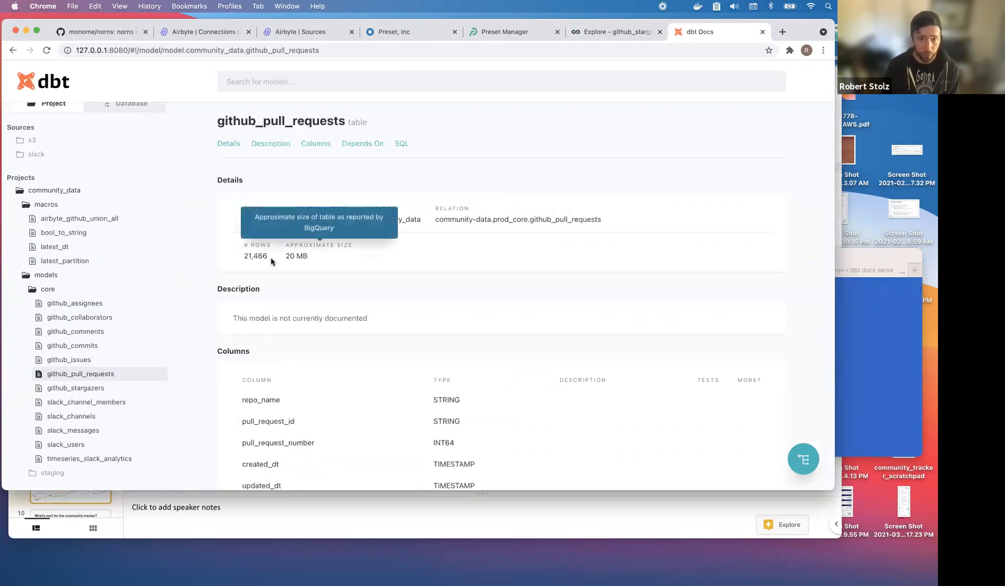
left_click(805, 461)
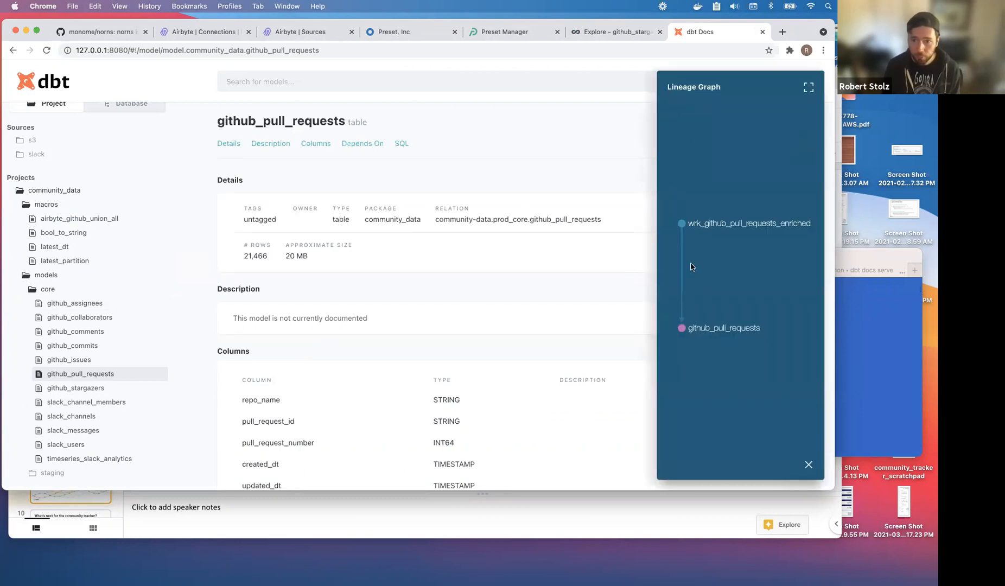
Browse the github_commits and github_issues model pages.
left_click(68, 345)
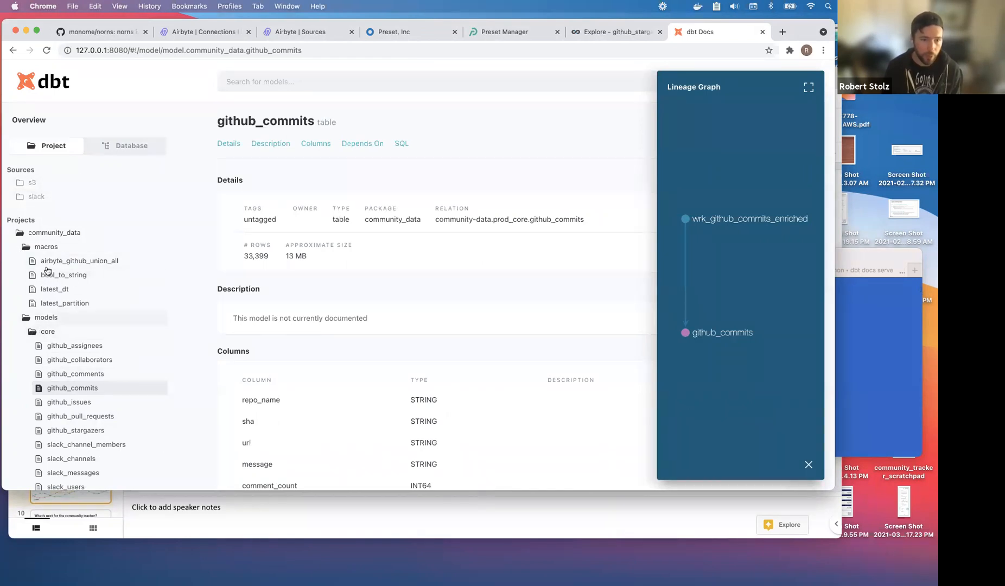
scroll(44, 271, "down", 2)
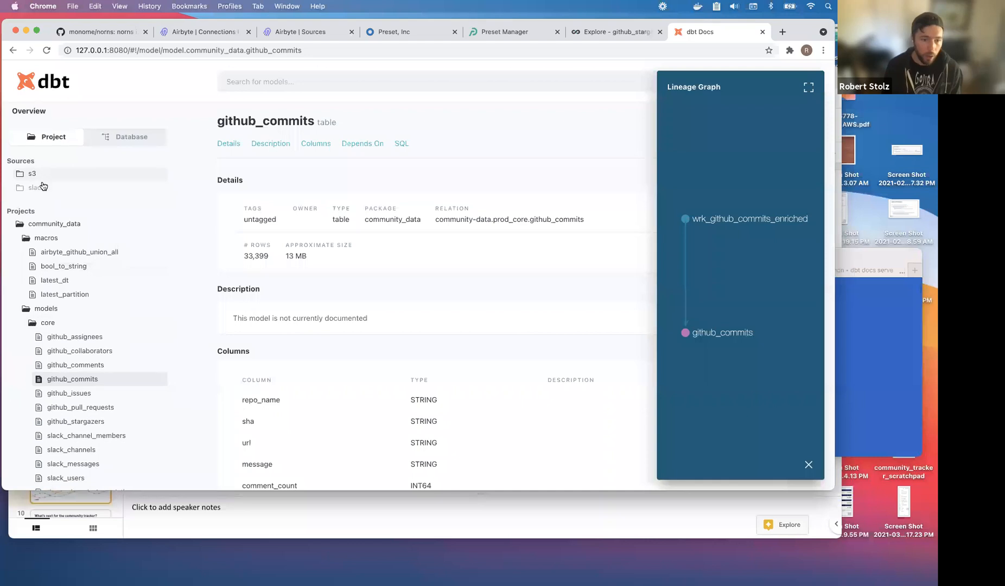
scroll(109, 411, "down", 1)
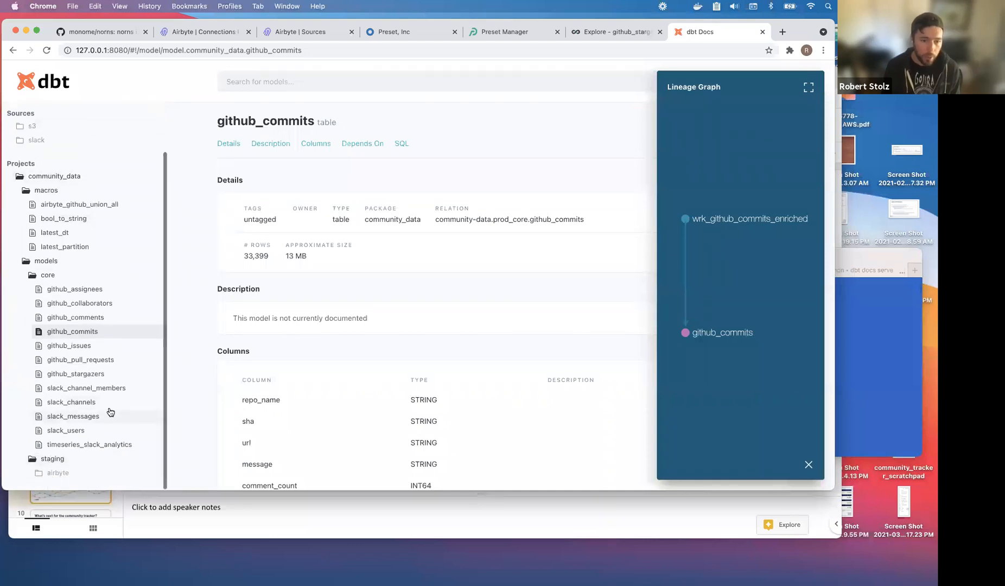
left_click(101, 343)
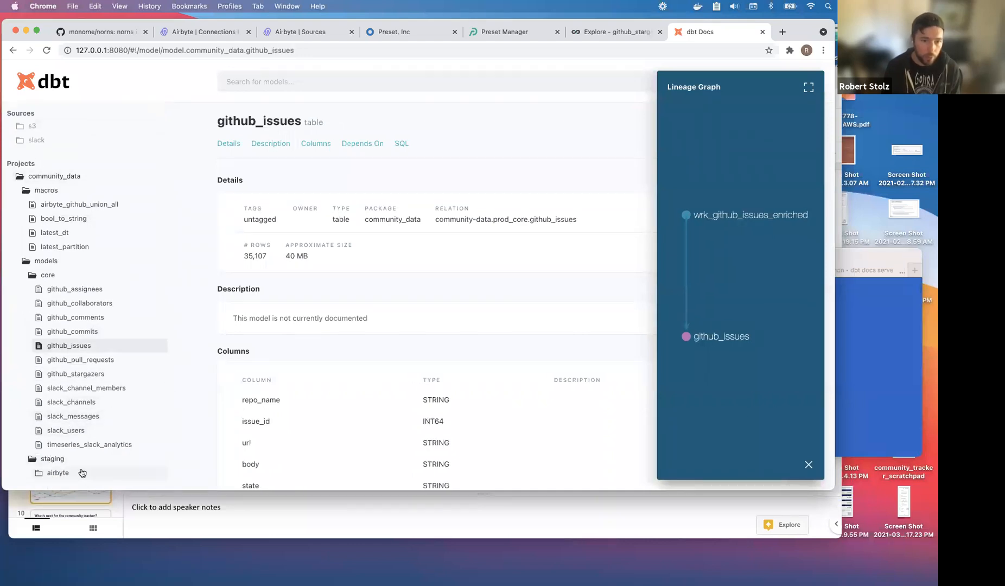
Expand the airbyte github staging models and browse unified models to wrk_github_pull_requests_enriched.
left_click(82, 473)
scroll(82, 466, "down", 2)
left_click(87, 443)
scroll(95, 437, "down", 4)
scroll(95, 438, "down", 10)
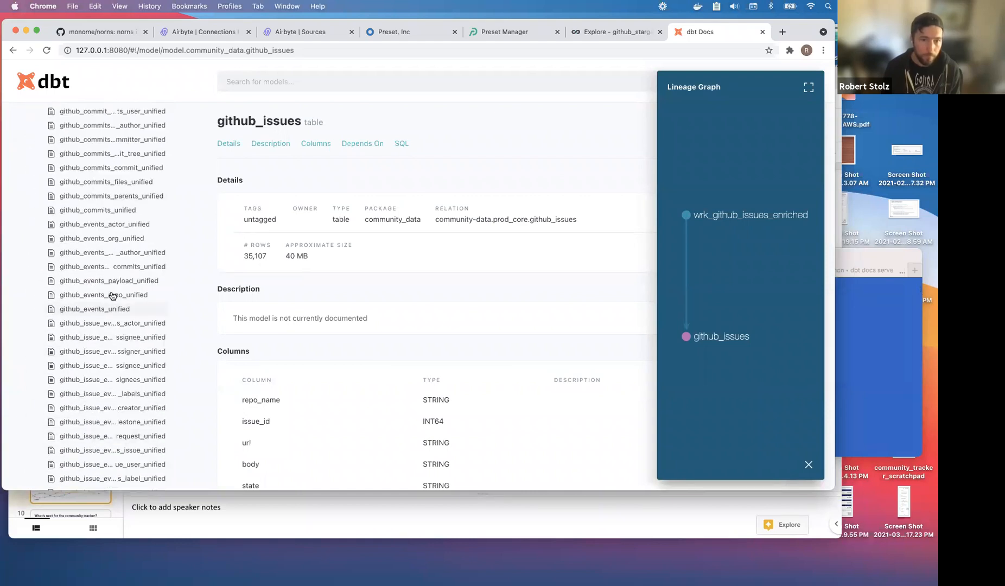
left_click(101, 210)
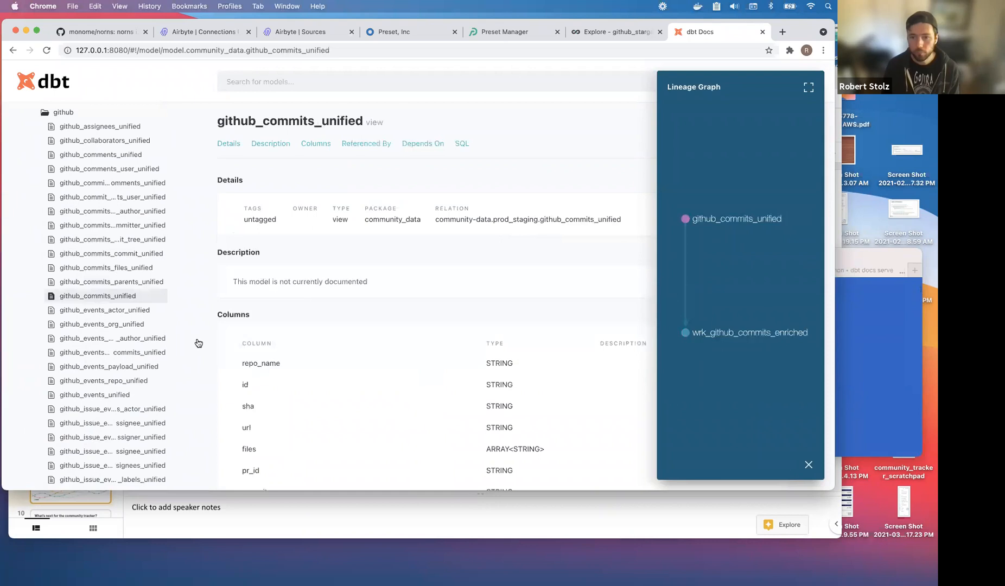
scroll(142, 325, "down", 7)
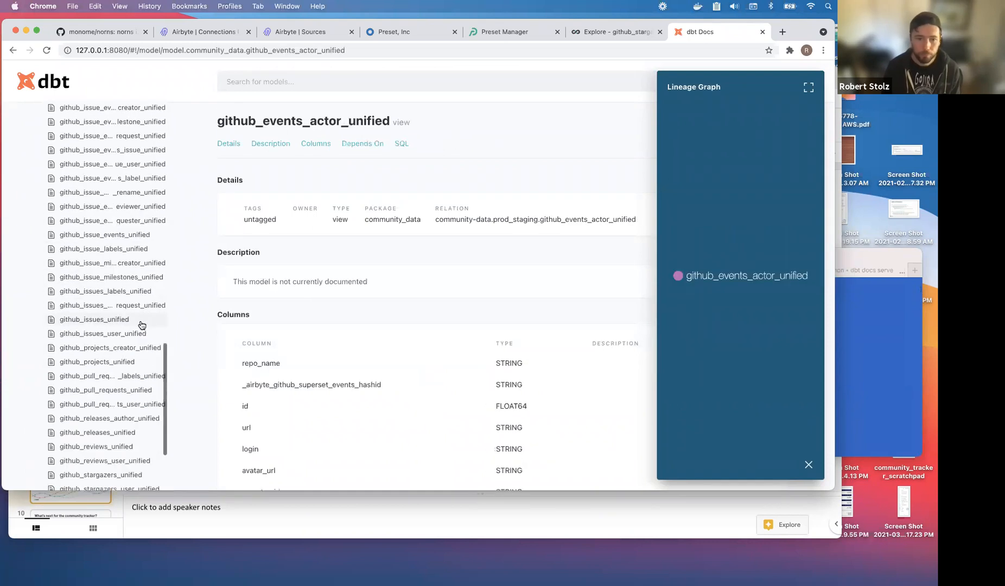
left_click(121, 353)
scroll(162, 390, "down", 2)
left_click(126, 444)
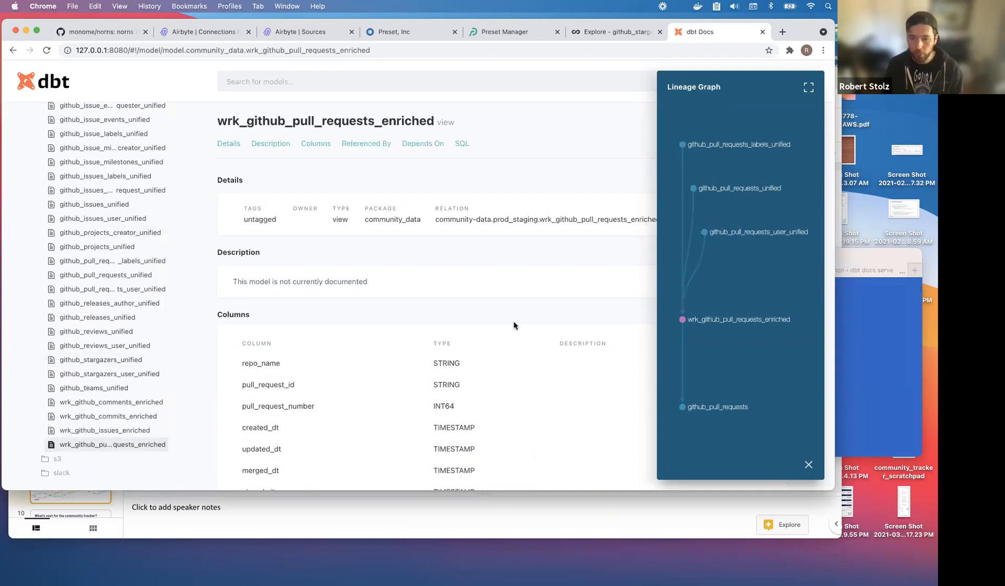
Expand the lineage graph full-window, clear the wrk_github_pull_requests_enriched selection, and redraw the whole project.
left_click(809, 88)
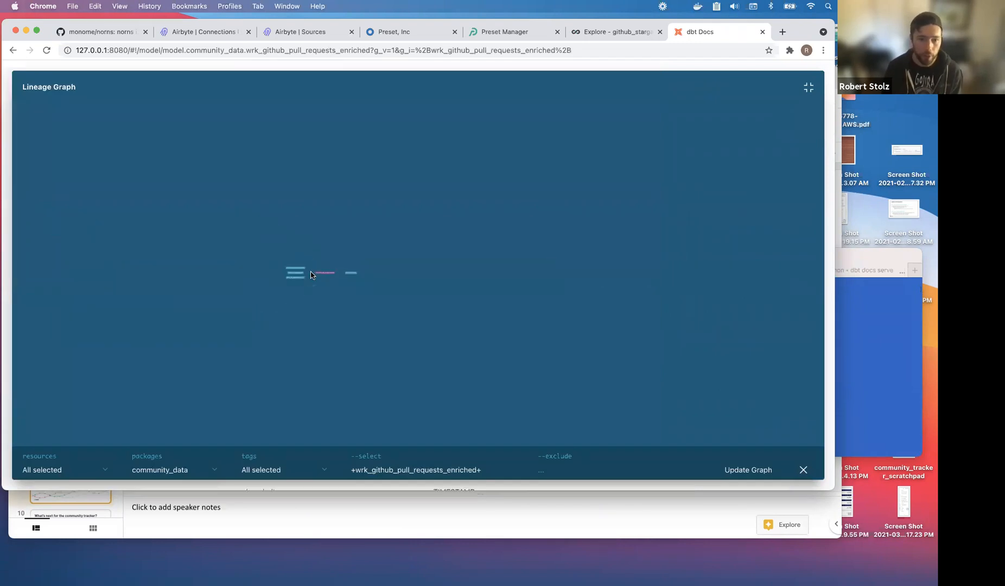
left_click(275, 469)
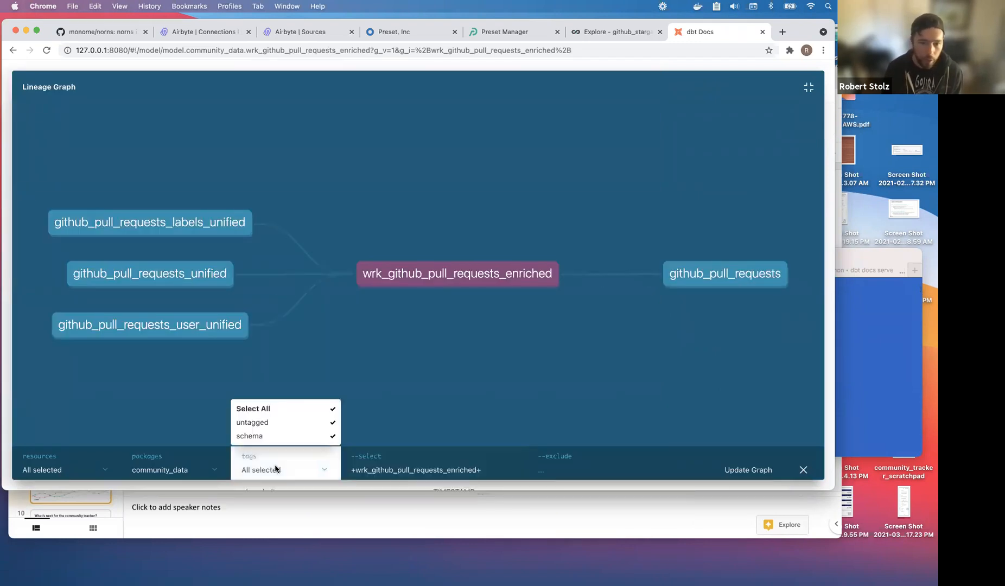
left_click(436, 469)
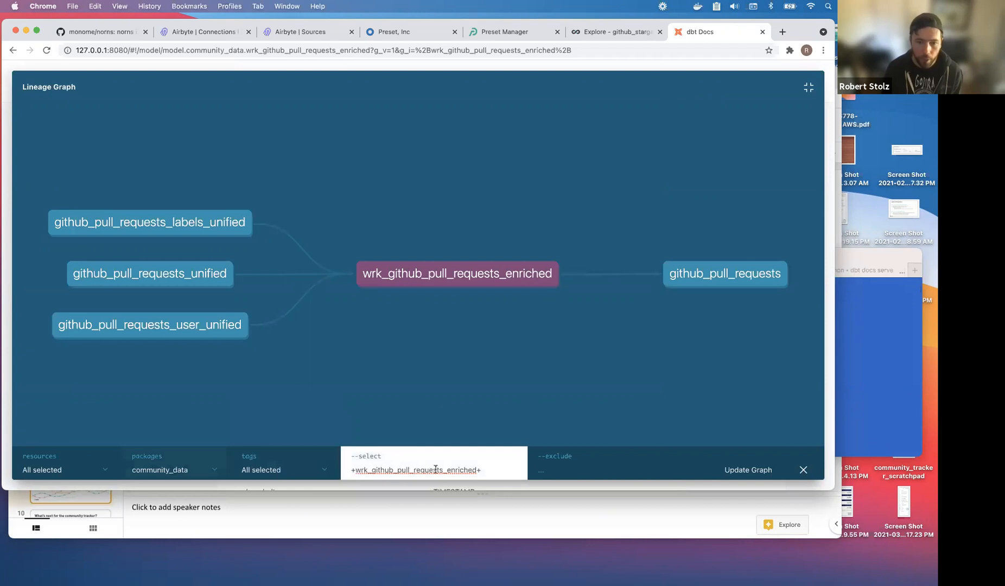
double_click(470, 470)
key("BackSpace")
key("BackSpace")
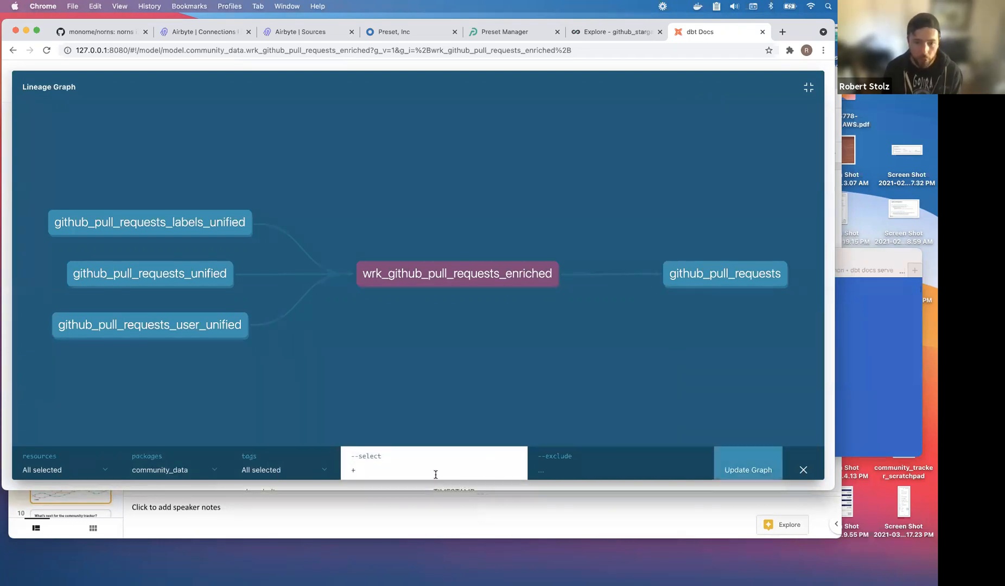
key("Delete")
left_click(730, 455)
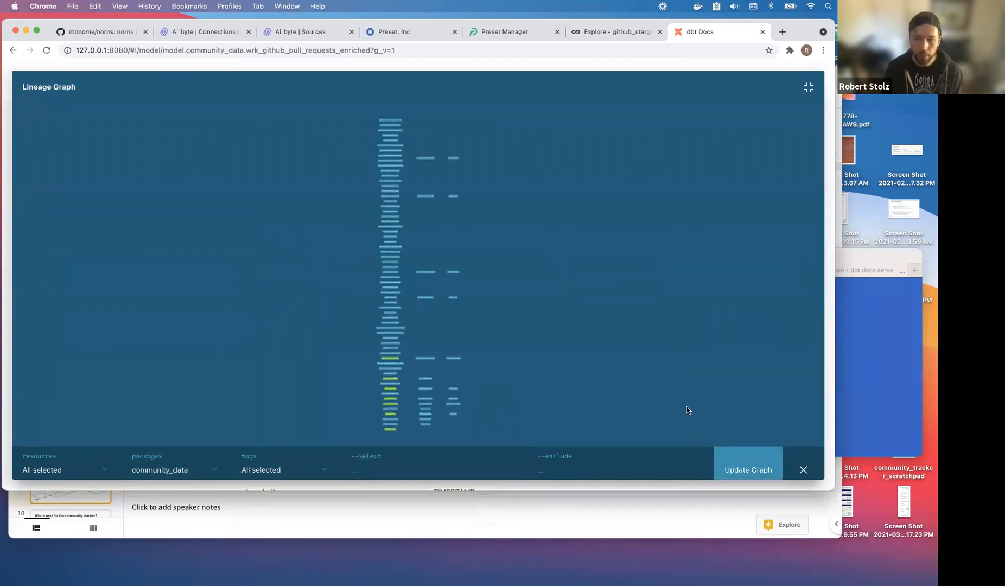
Pan down the full graph to bring the green Slack and S3 sources and lowest nodes into view.
scroll(372, 217, "up", 5)
mouse_move(518, 260)
left_mouse_down()
mouse_move(291, 309)
mouse_move(520, 265)
left_mouse_up()
left_click_drag(377, 200, 208, 363)
scroll(576, 253, "down", 5)
left_click_drag(649, 270, 495, 372)
left_click_drag(518, 229, 517, 132)
left_click_drag(494, 302, 501, 153)
left_click_drag(496, 280, 499, 189)
left_click_drag(539, 354, 535, 239)
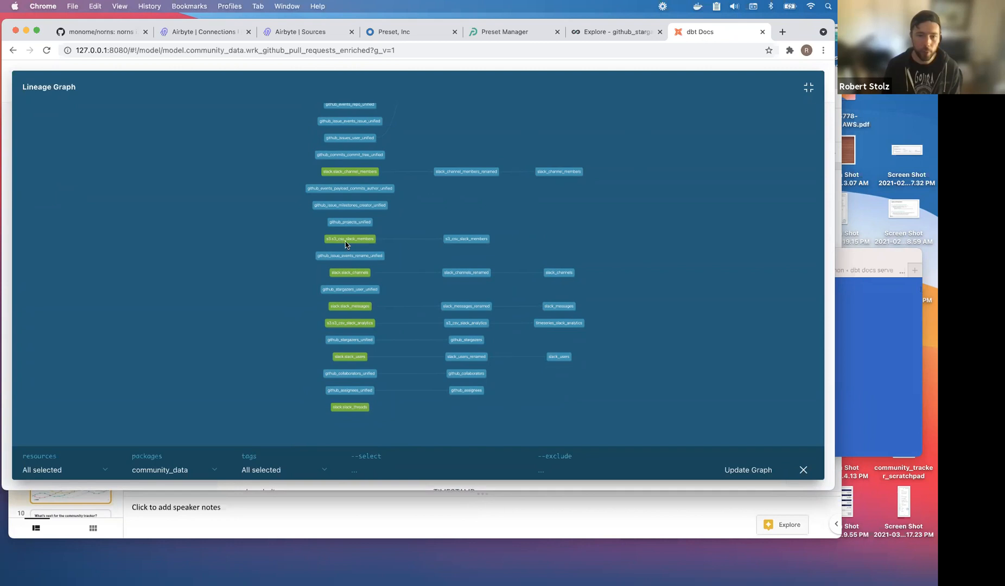
Zoom and shift the full lineage graph to survey the GitHub unified and Slack models.
scroll(194, 307, "up", 5)
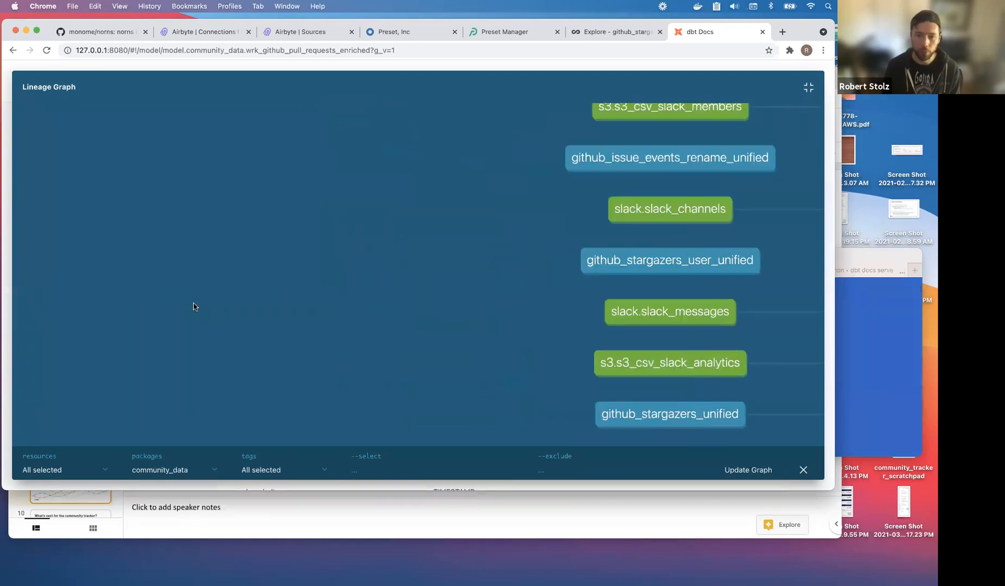
scroll(193, 306, "down", 10)
scroll(192, 282, "up", 4)
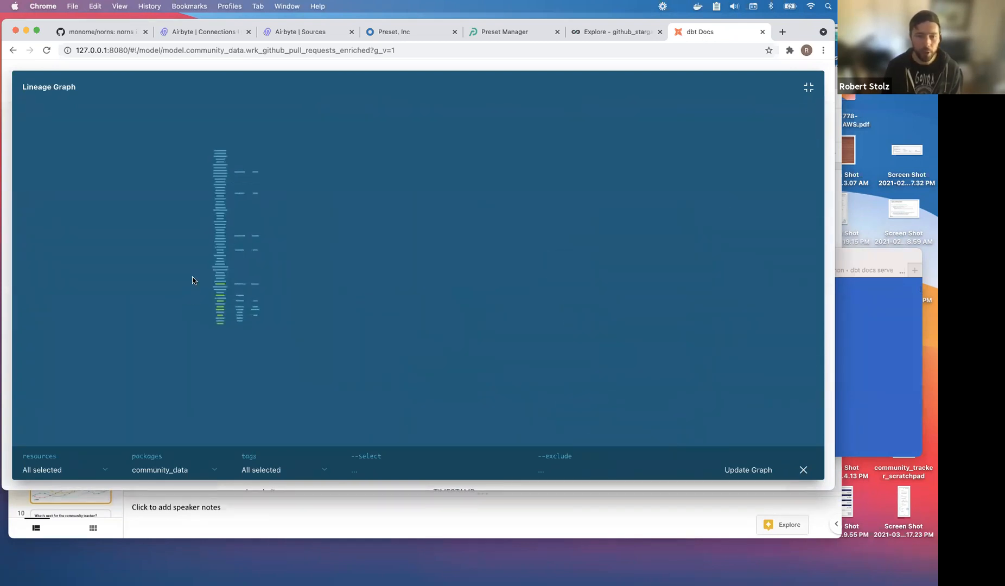
scroll(193, 281, "up", 3)
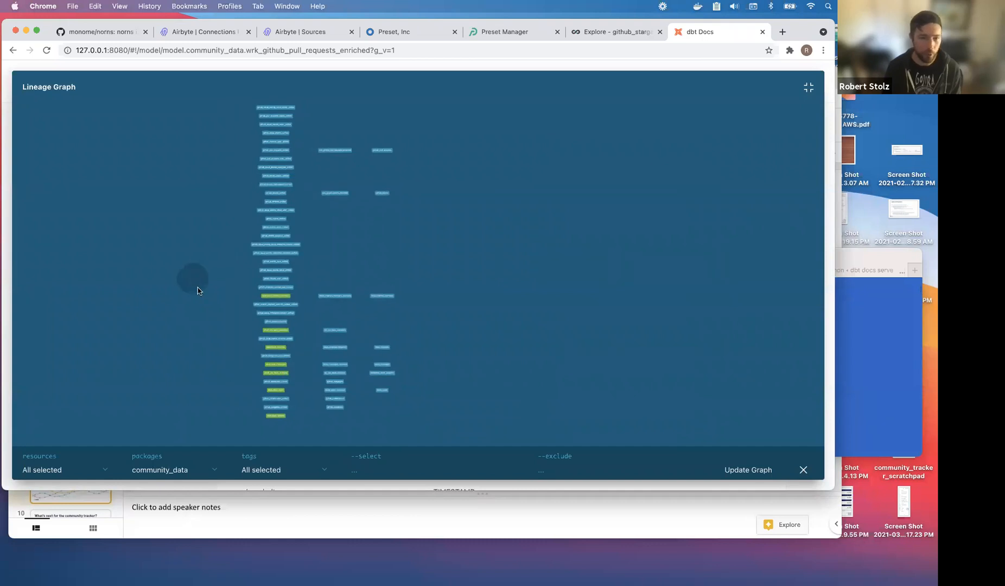
left_click_drag(216, 217, 271, 304)
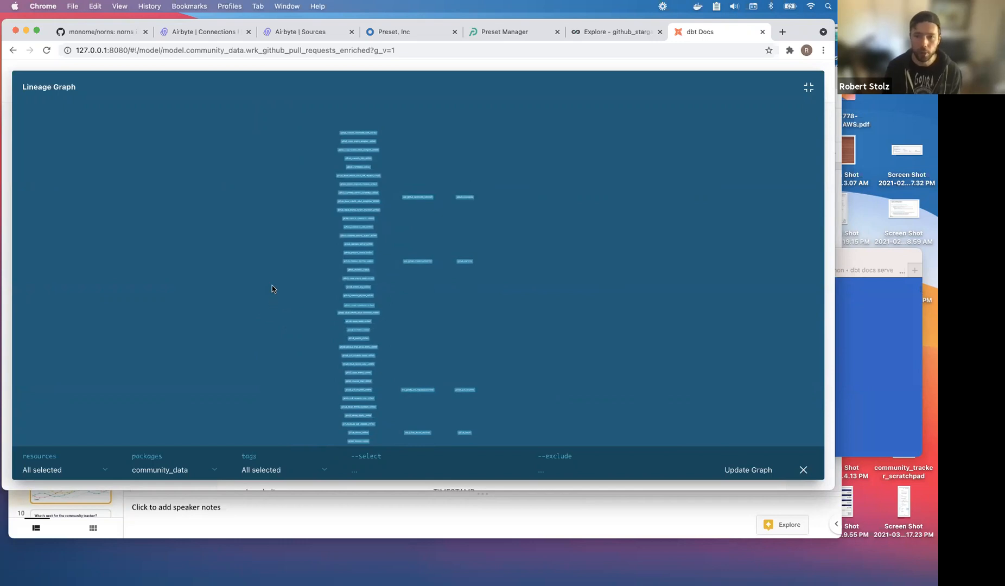